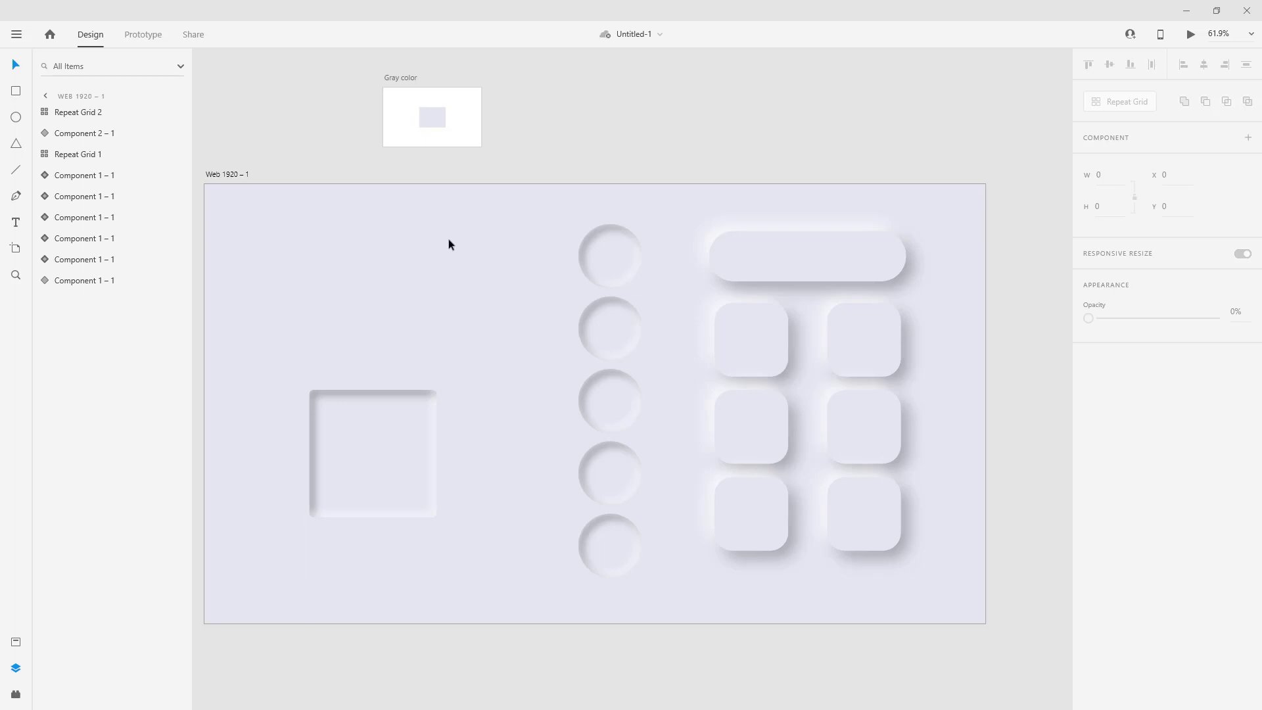
Step: Add a new Web 1280 artboard and save the document
click(17, 247)
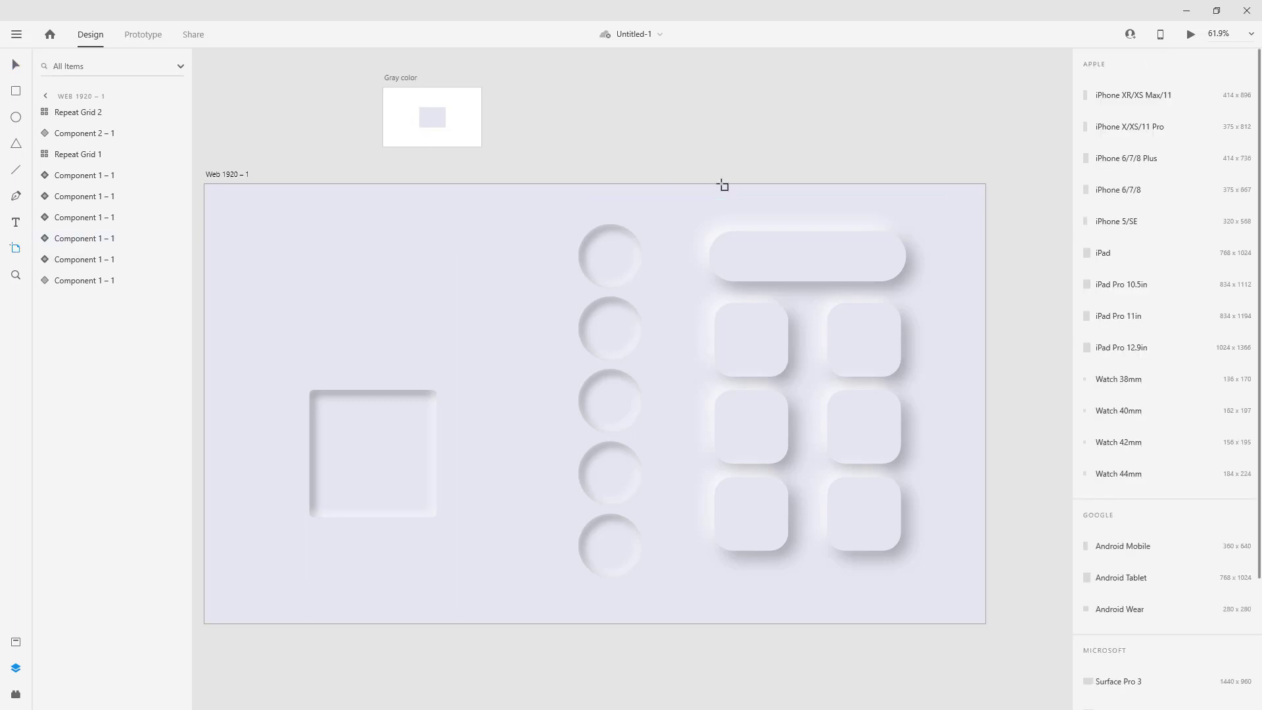
scroll(1096, 324, down, 3)
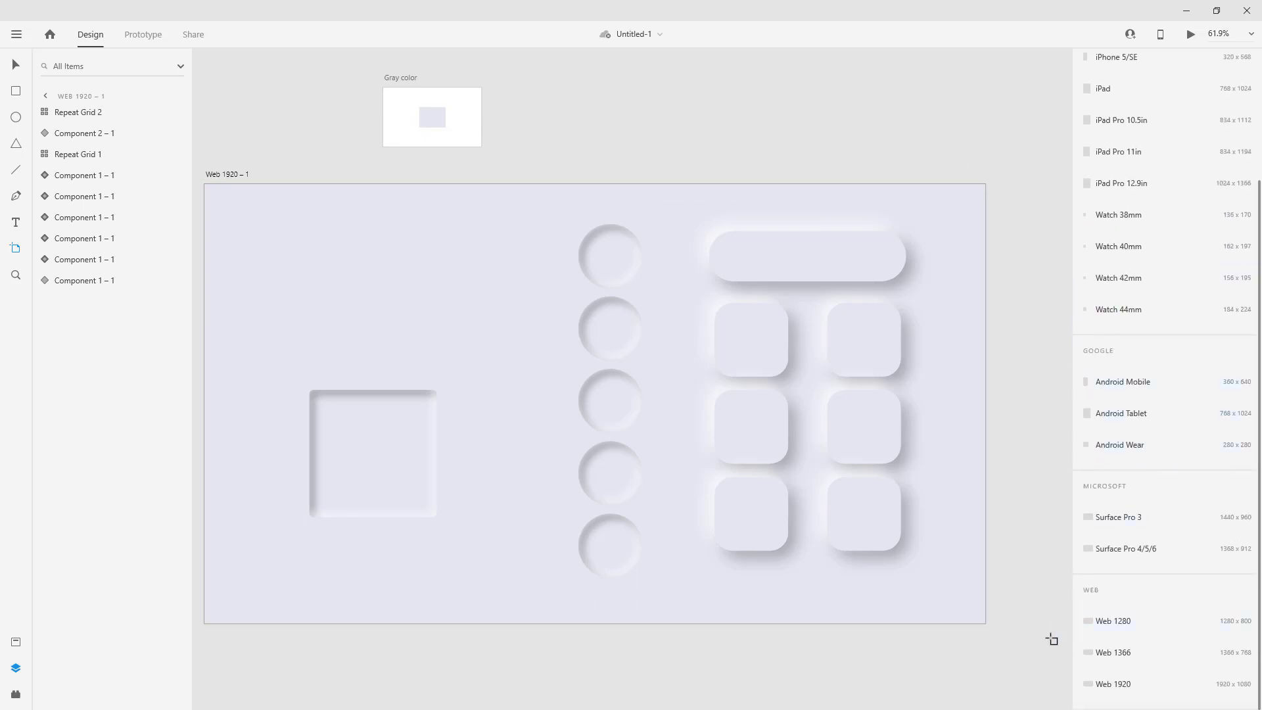
click(1112, 624)
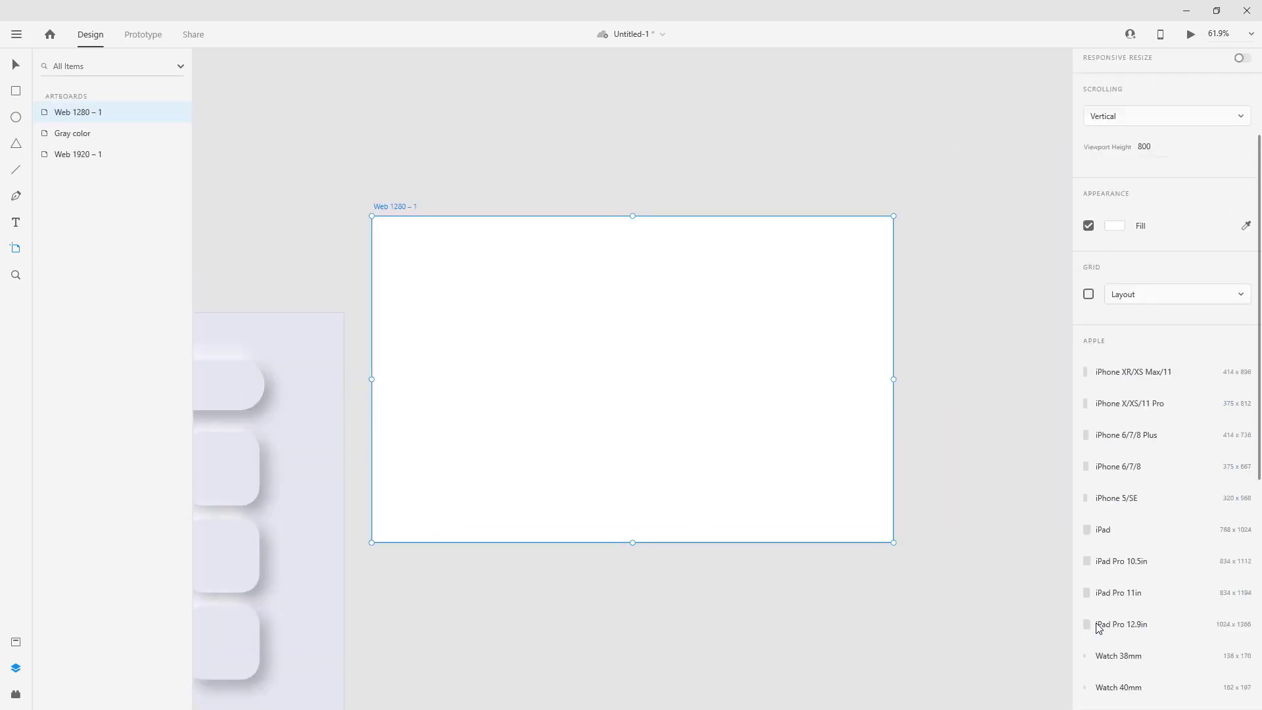
drag(597, 600, 498, 578)
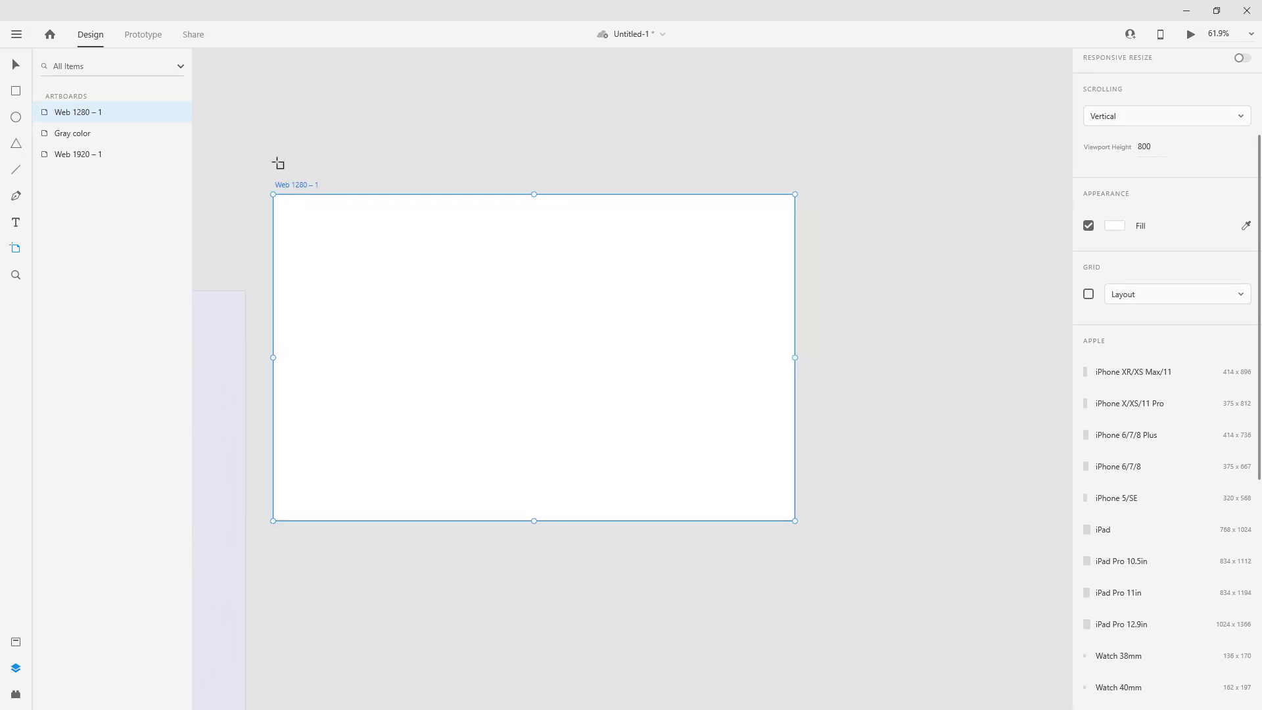
mouse_move(297, 188)
mouse_down()
mouse_move(462, 327)
mouse_move(282, 195)
mouse_up()
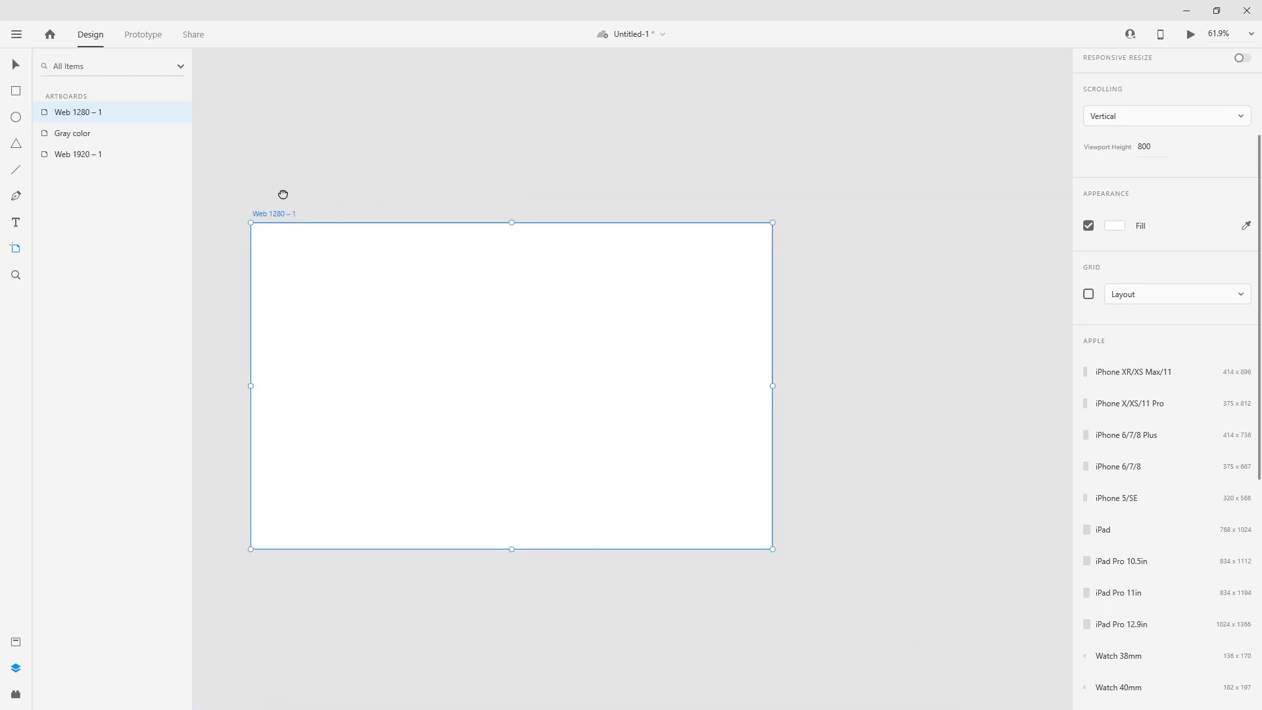
key(v)
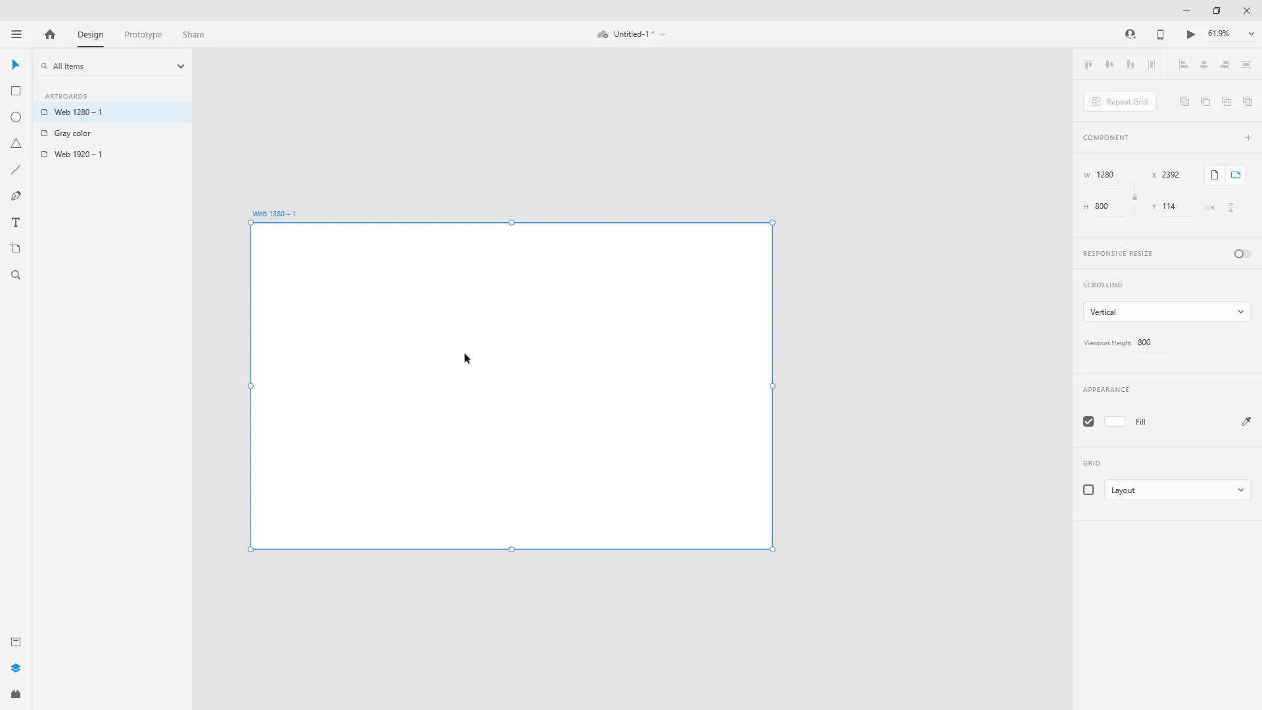
key(ctrl+s)
Step: Fill the Web 1280 artboard with the colour sampled from the swatch on the Gray color artboard
drag(323, 186, 304, 212)
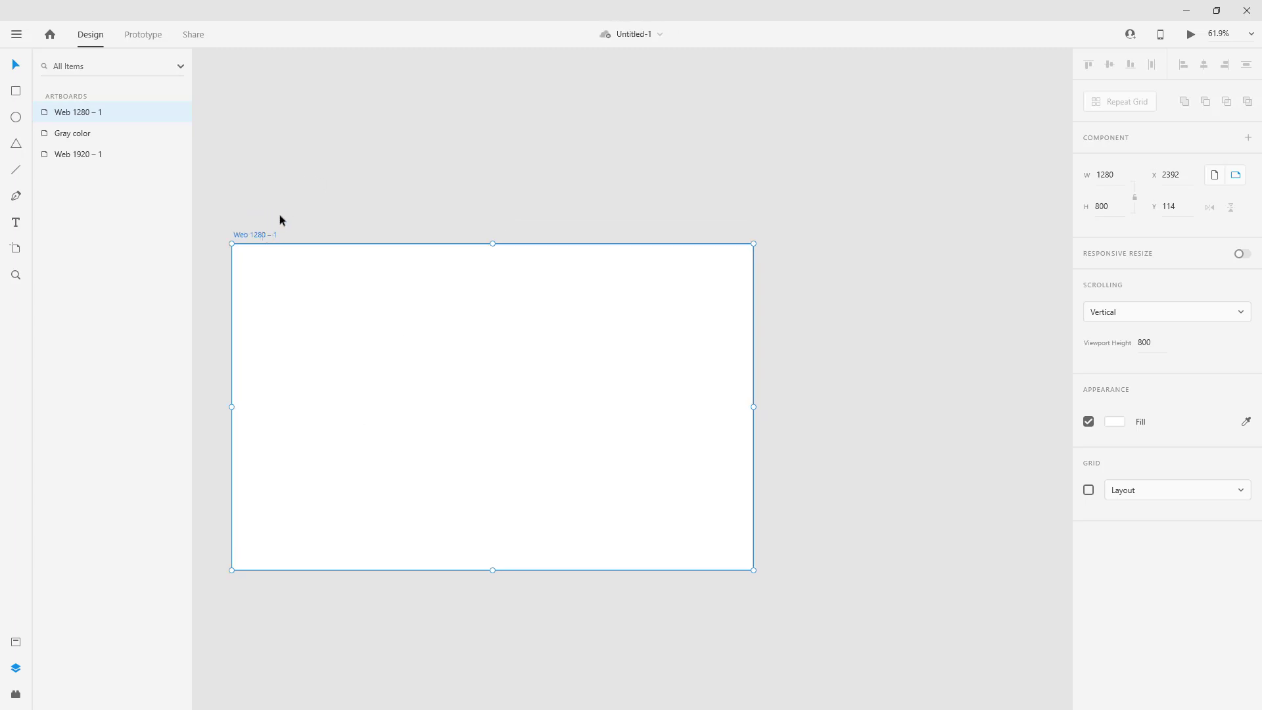
scroll(274, 217, left, 8)
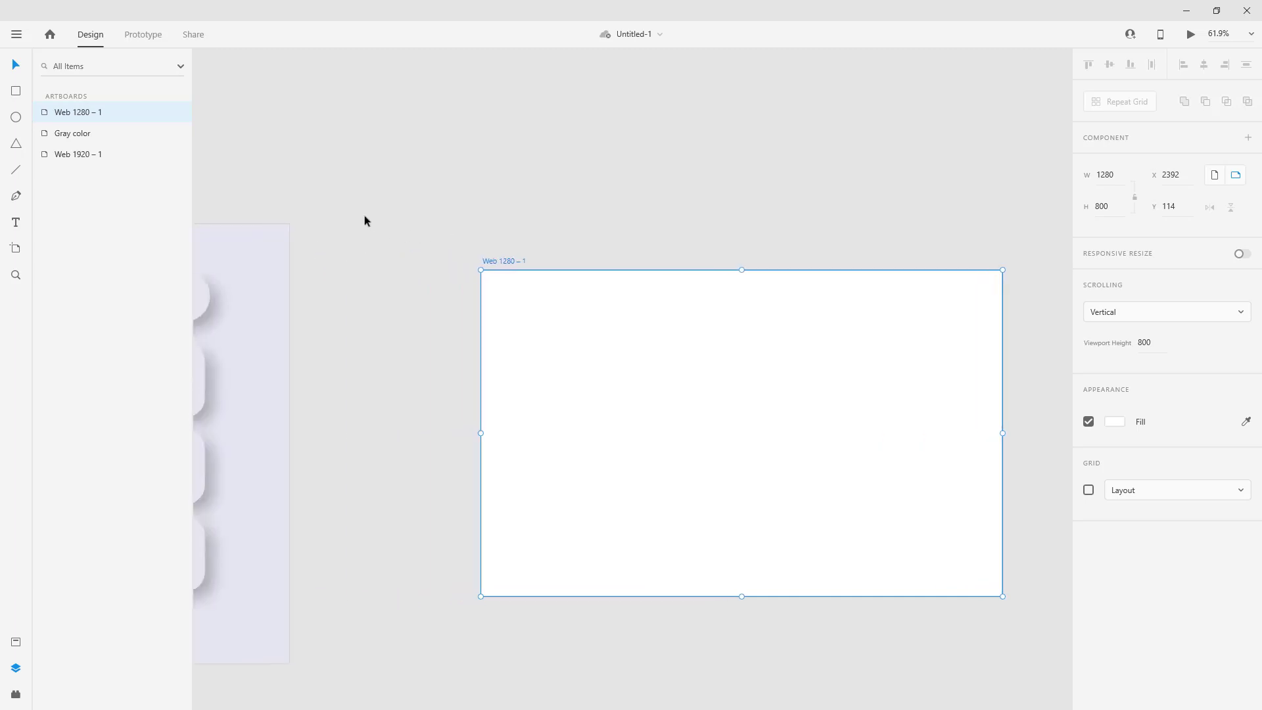
scroll(364, 217, left, 10)
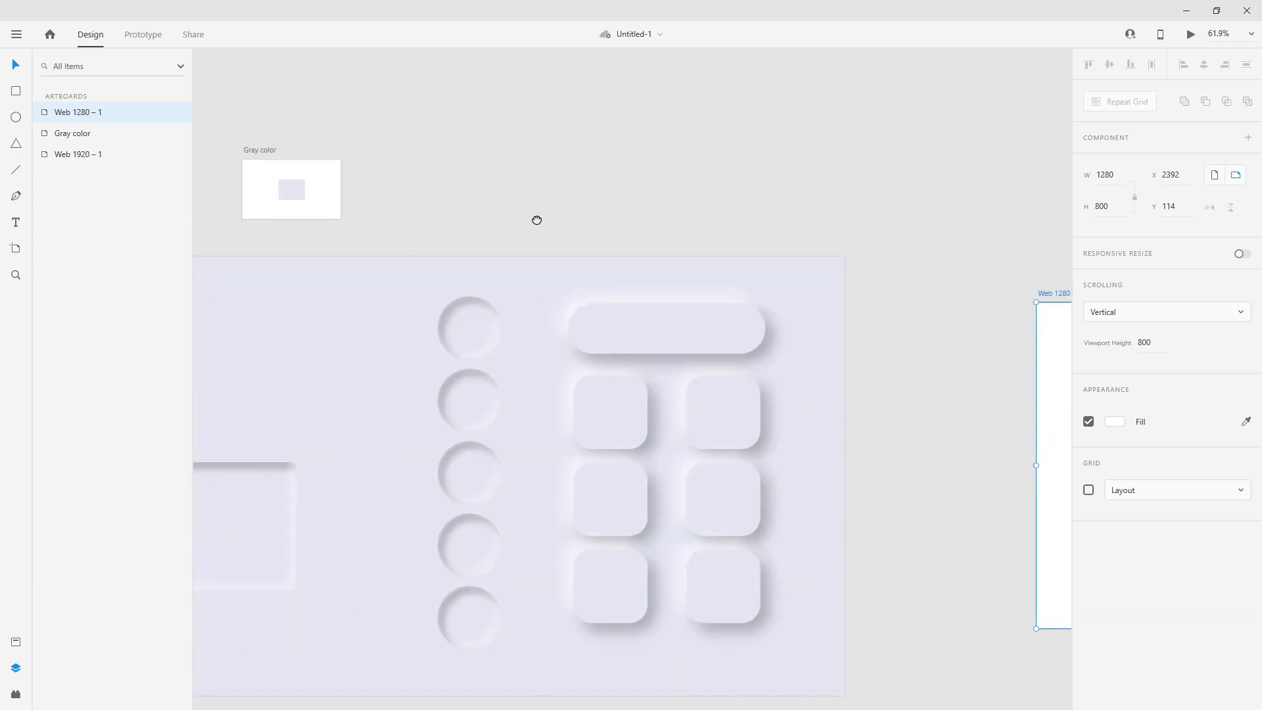
scroll(460, 211, down, 1)
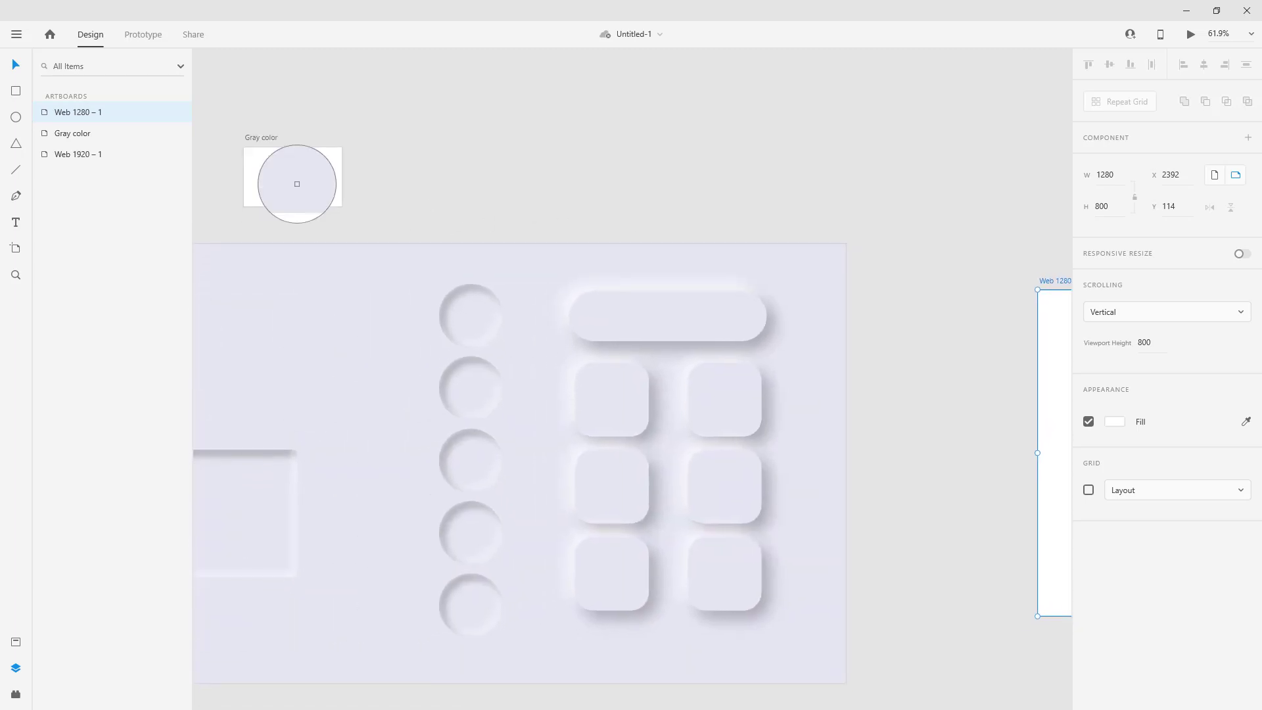
click(294, 179)
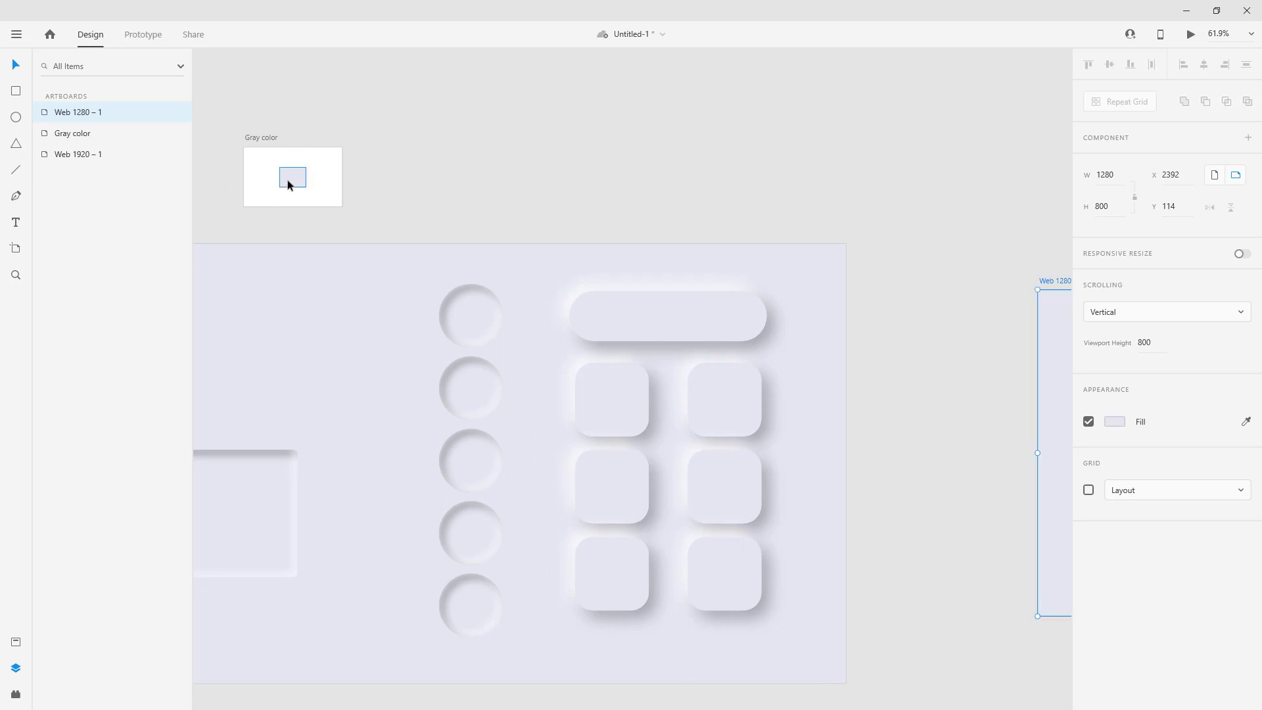
scroll(578, 186, right, 14)
scroll(611, 225, down, 3)
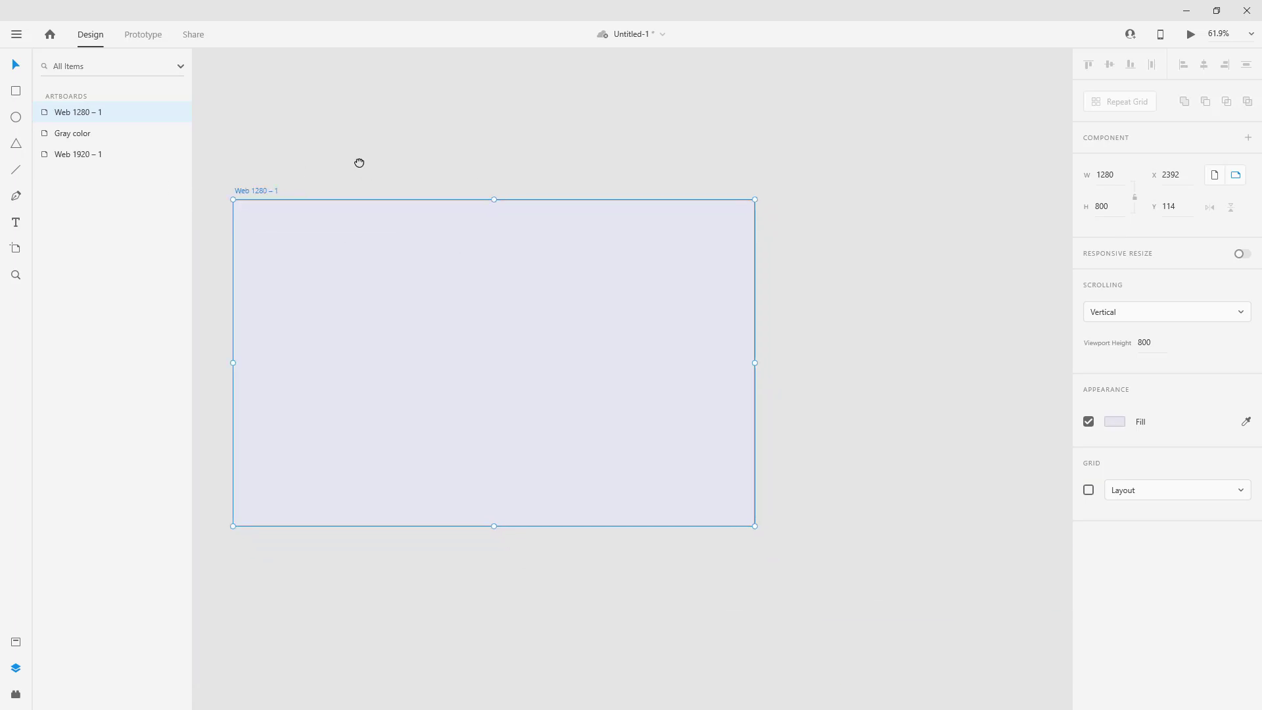
click(283, 158)
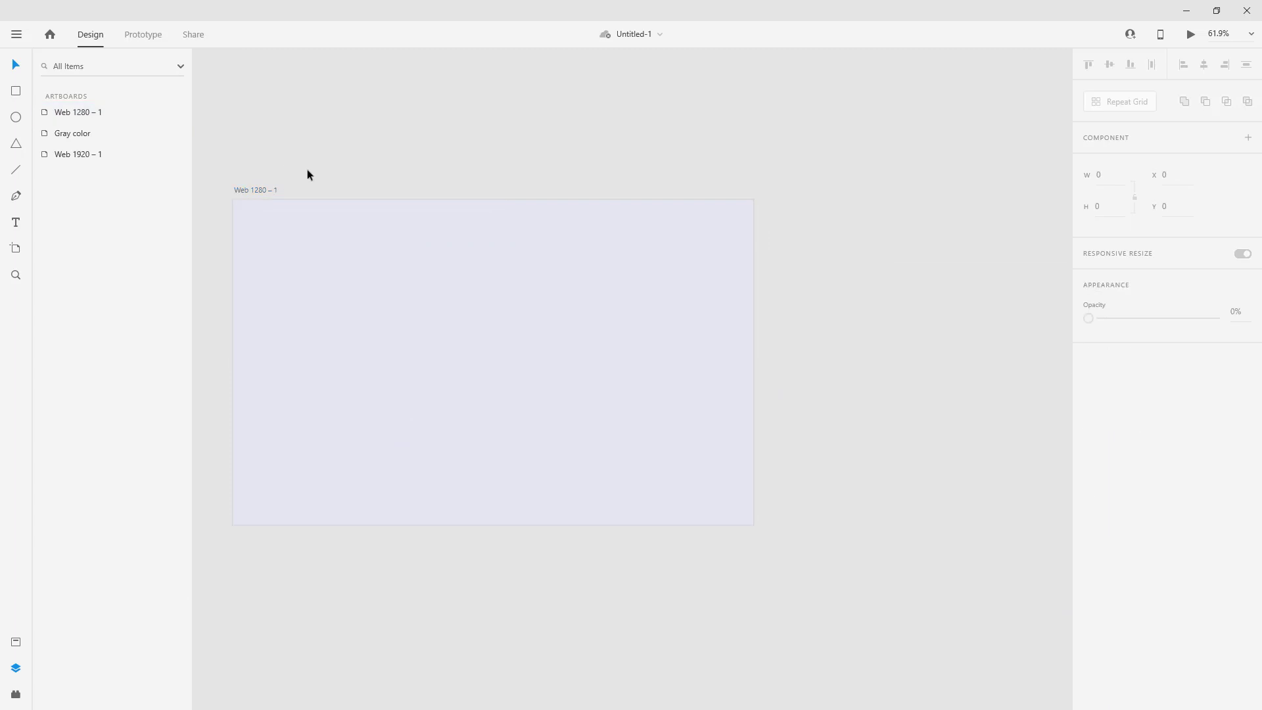
scroll(259, 164, down, 1)
Step: Draw a square of about 249 by 249 on the Web 1280 artboard
click(230, 160)
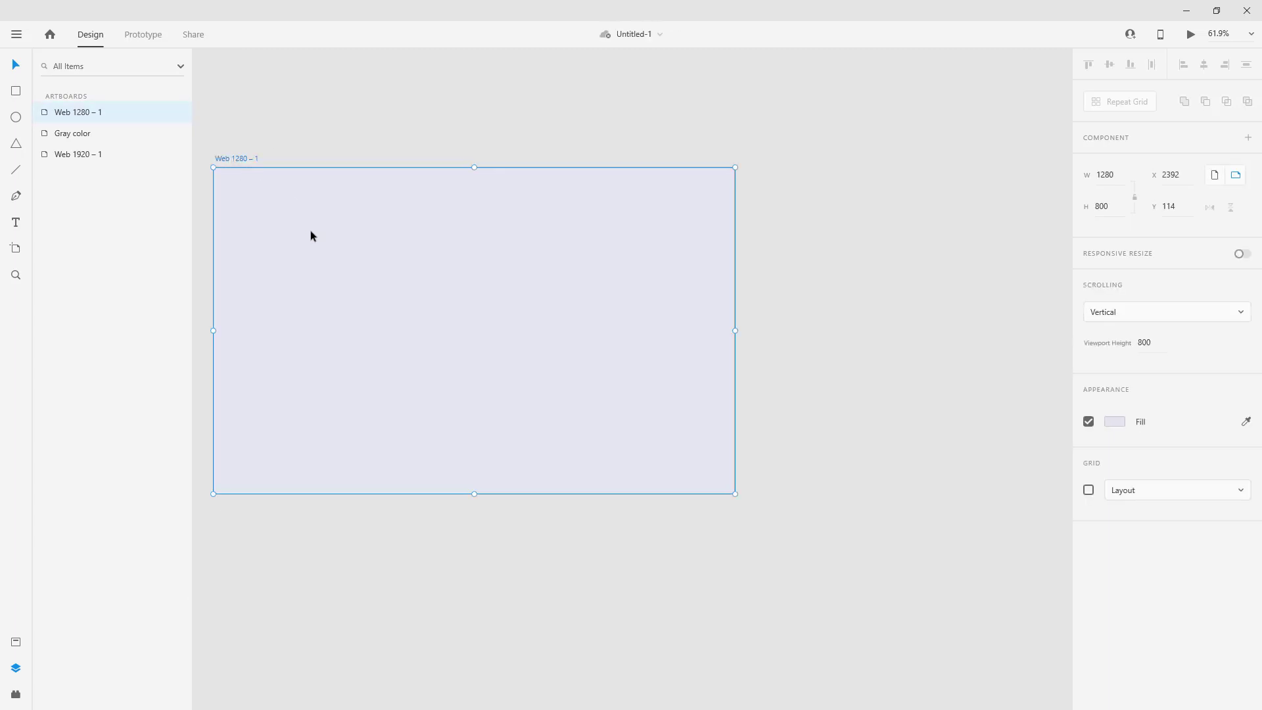
key(r)
mouse_move(356, 260)
mouse_down()
mouse_move(472, 372)
mouse_move(451, 360)
mouse_move(472, 362)
mouse_up()
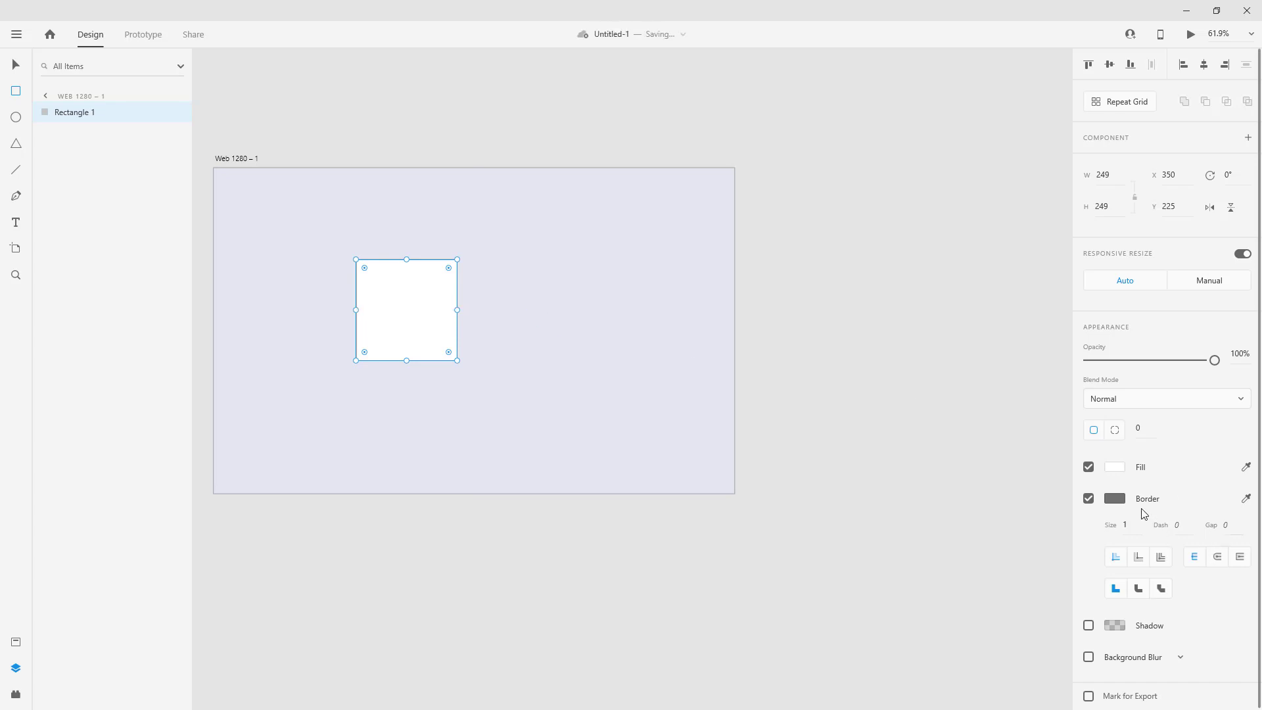
Step: Remove the square's border and fill it with the colour sampled from the artboard background
click(1088, 499)
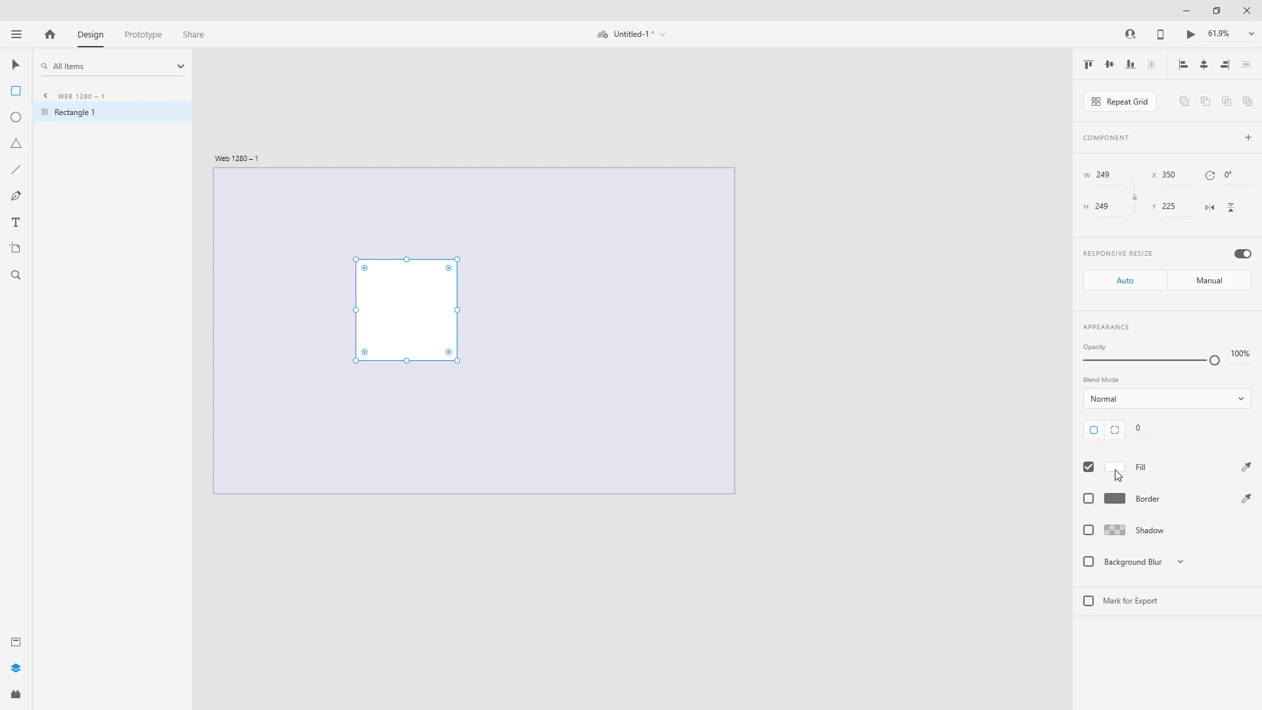
click(1247, 469)
click(555, 278)
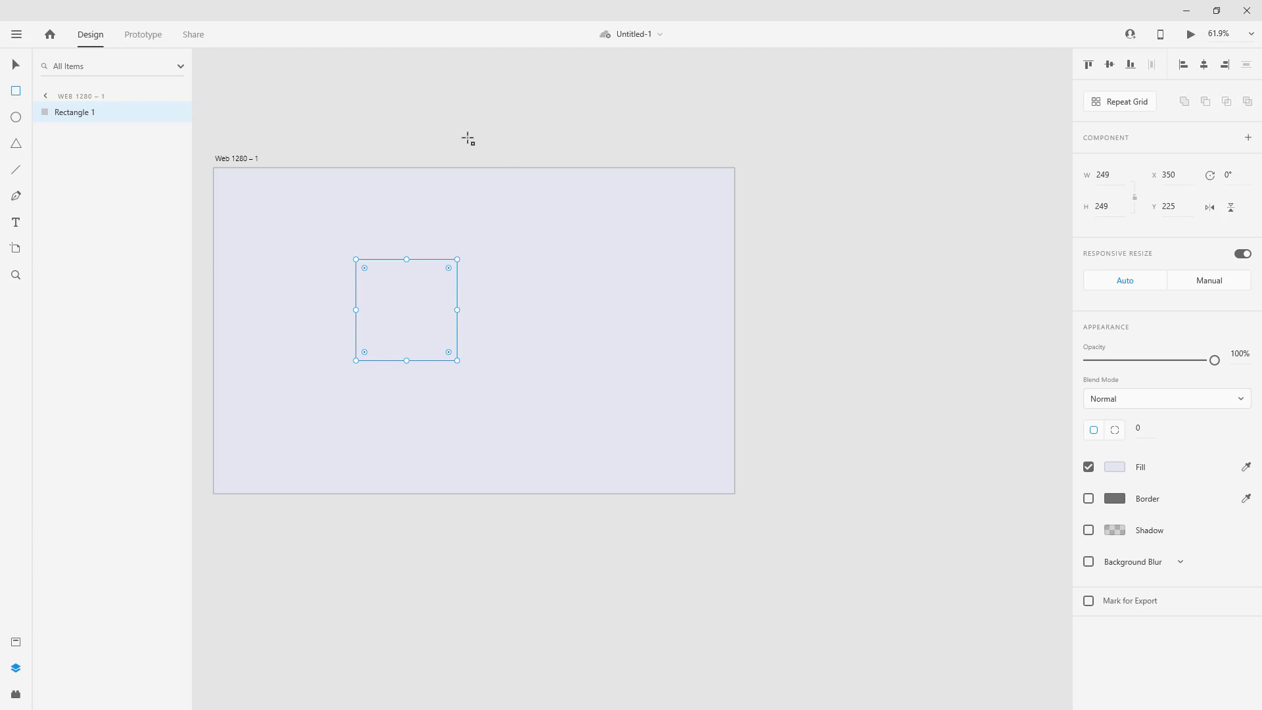
Step: Move the square into the artboard's right half, to about X 743, Y 238
scroll(467, 138, left, 10)
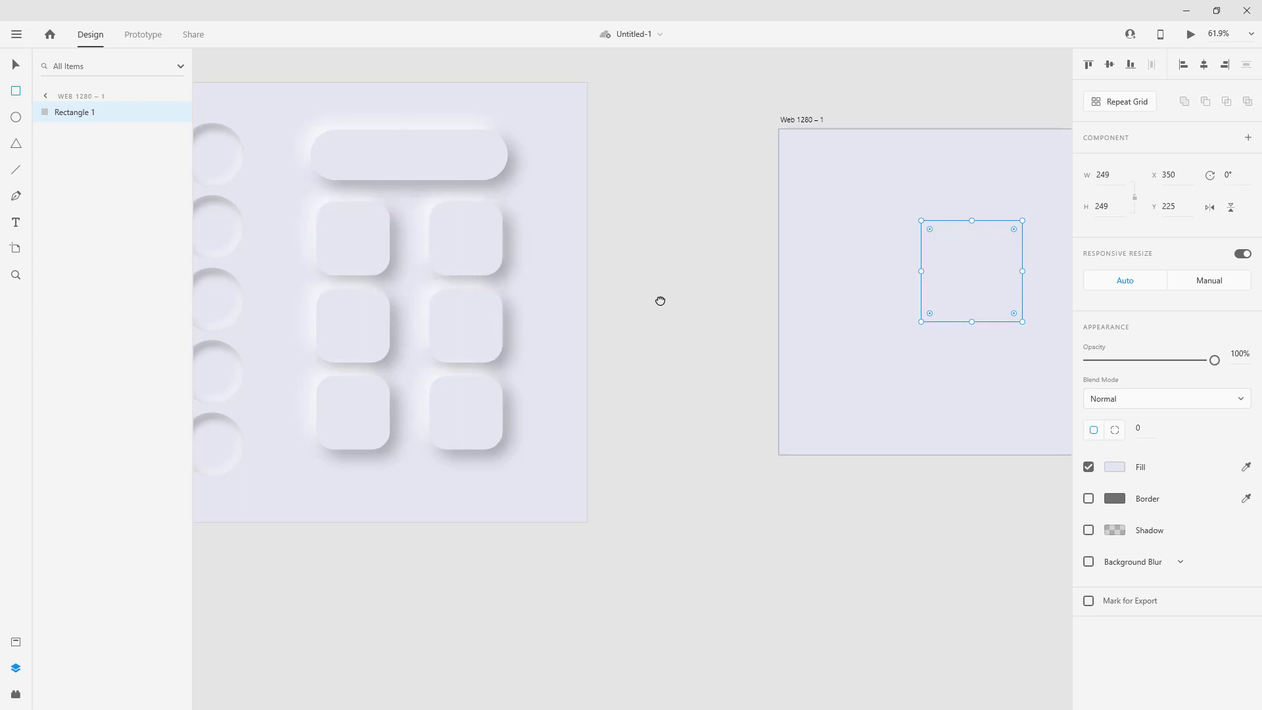
drag(660, 301, 215, 341)
scroll(279, 361, right, 3)
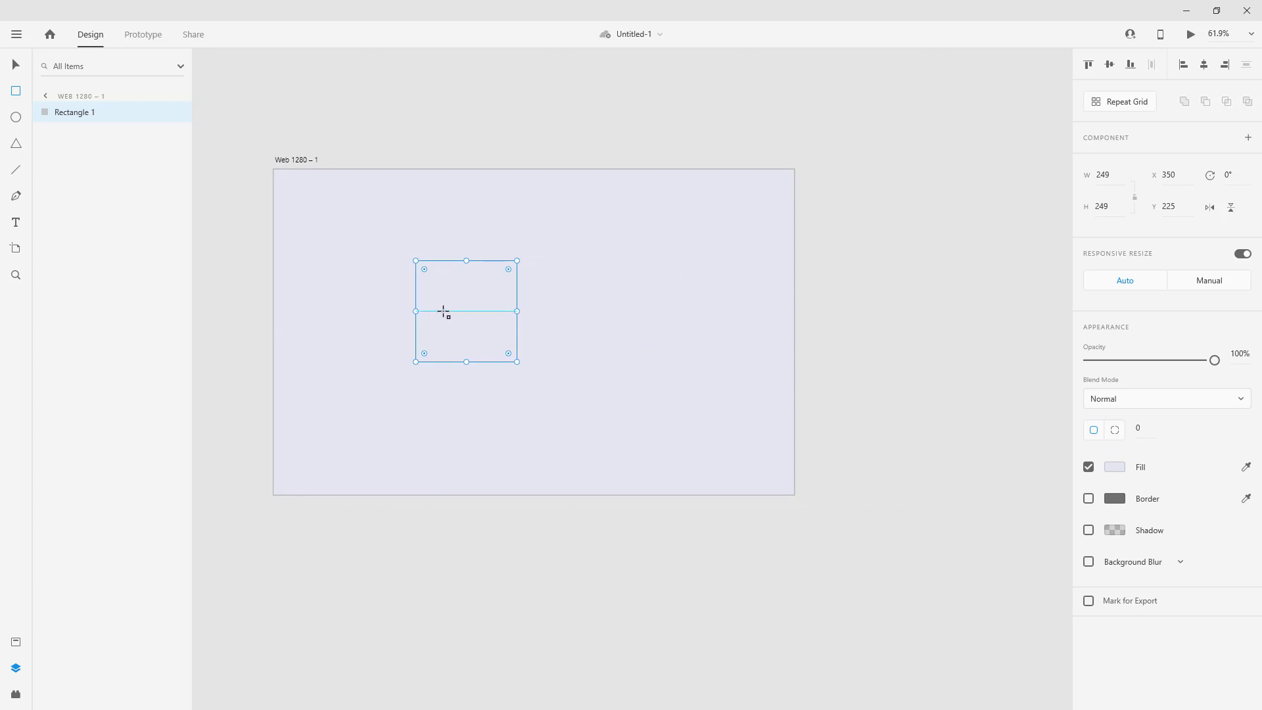
key(v)
drag(449, 304, 609, 308)
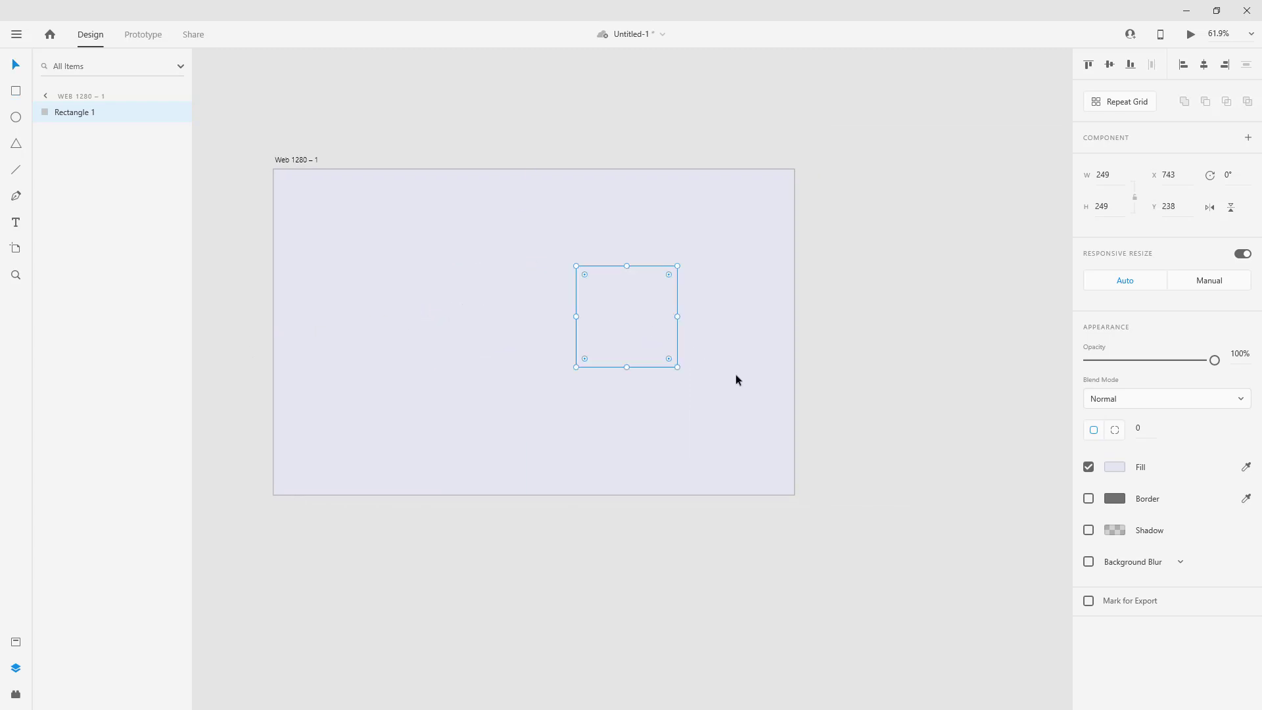
Step: Give the square a drop shadow with X offset 20, Y offset 20 and blur 40
click(1088, 530)
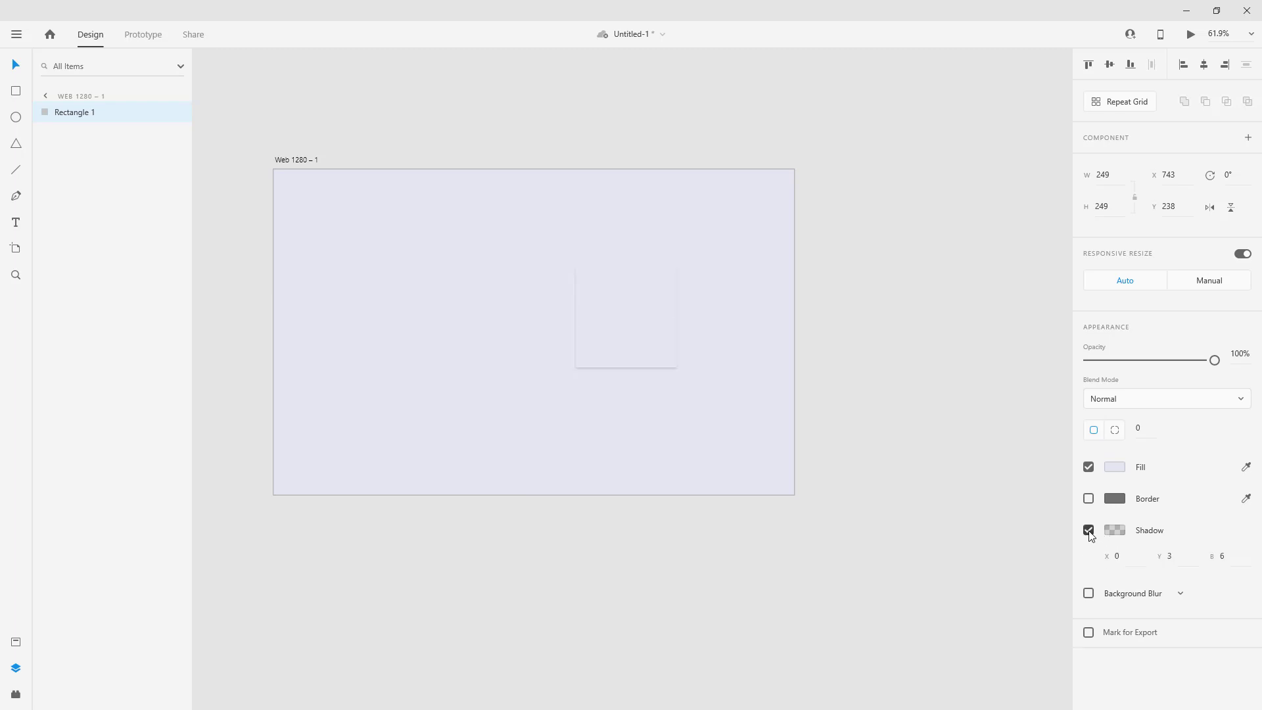
click(1134, 556)
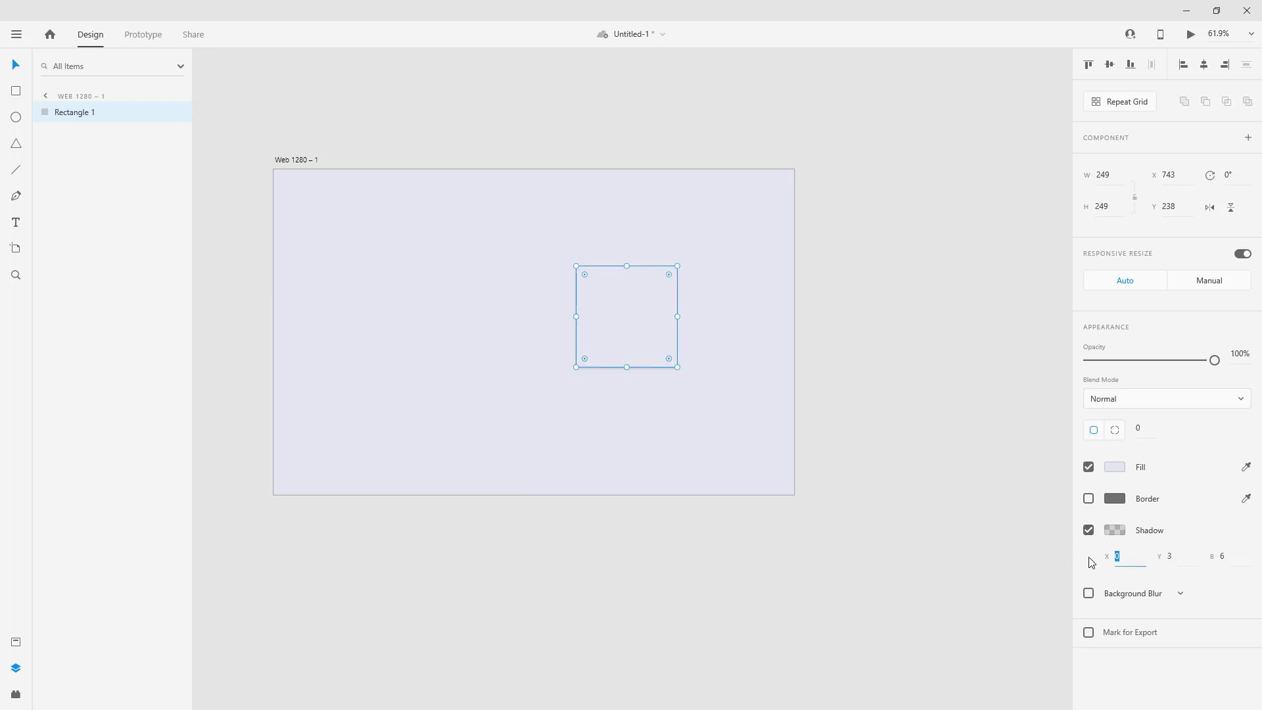
click(1115, 530)
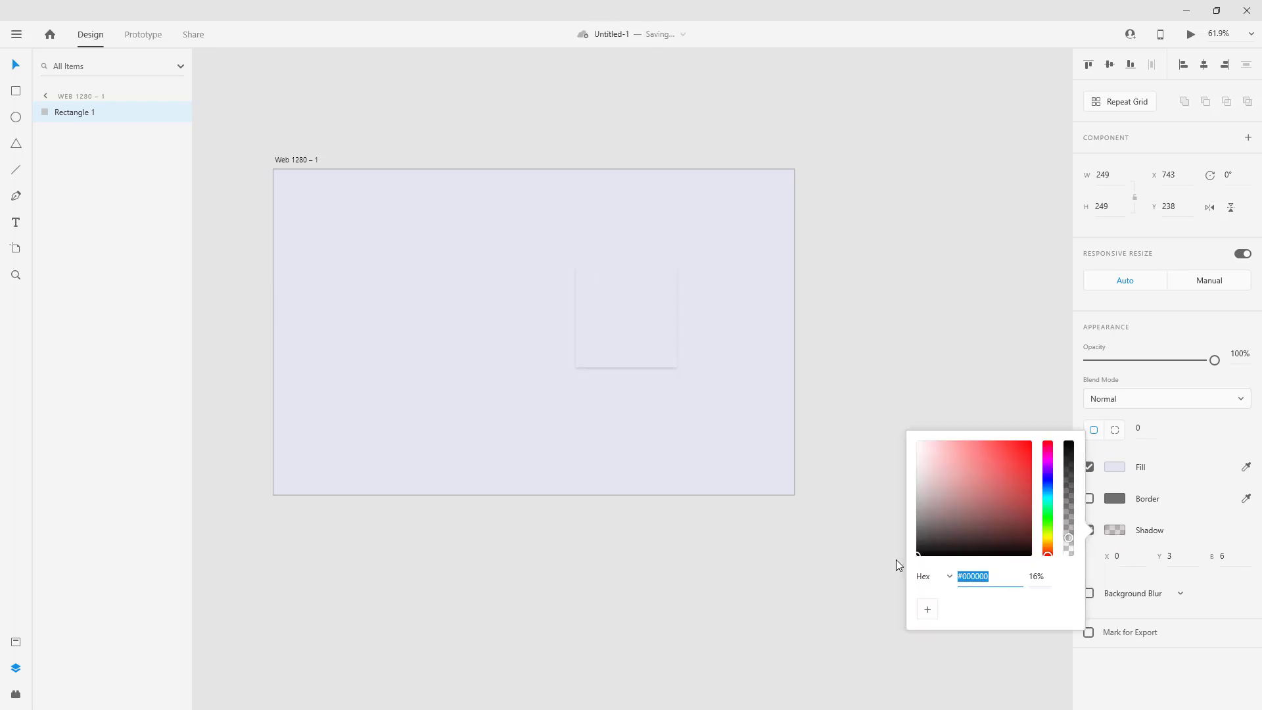
click(1201, 529)
click(1132, 556)
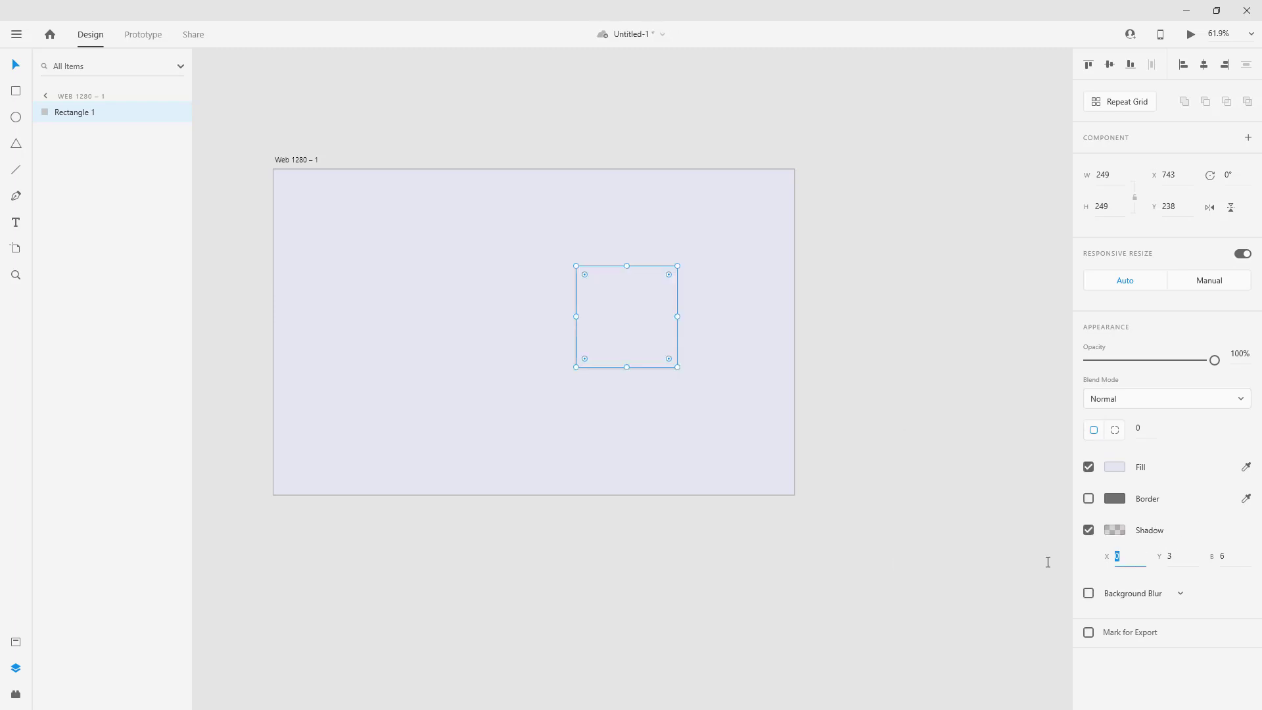
text(20)
click(1170, 556)
text(20)
click(1231, 558)
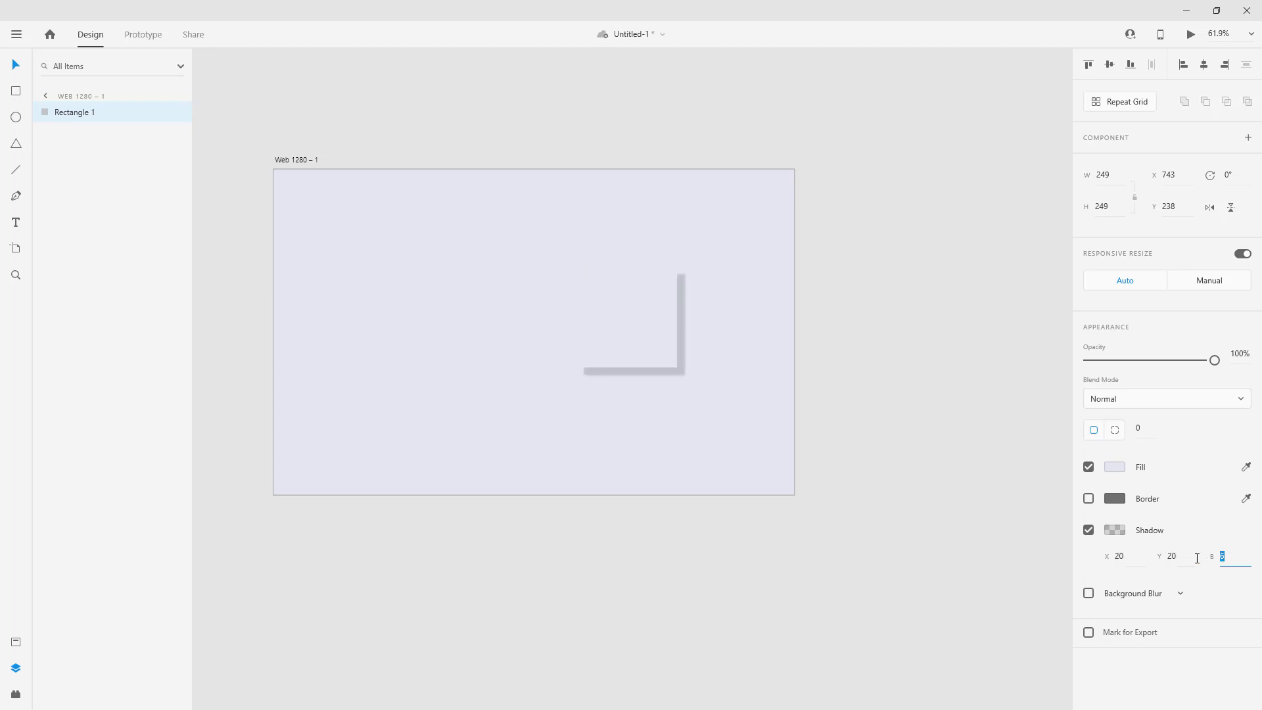
text(40)
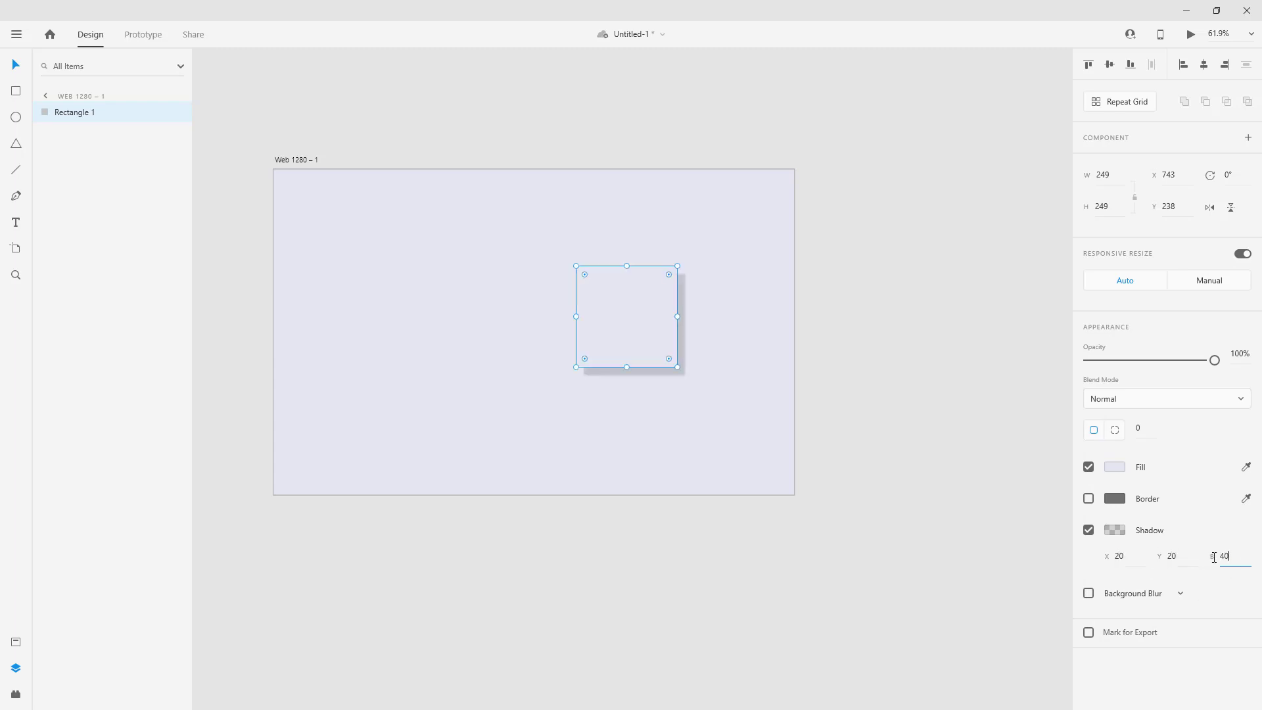
key(Return)
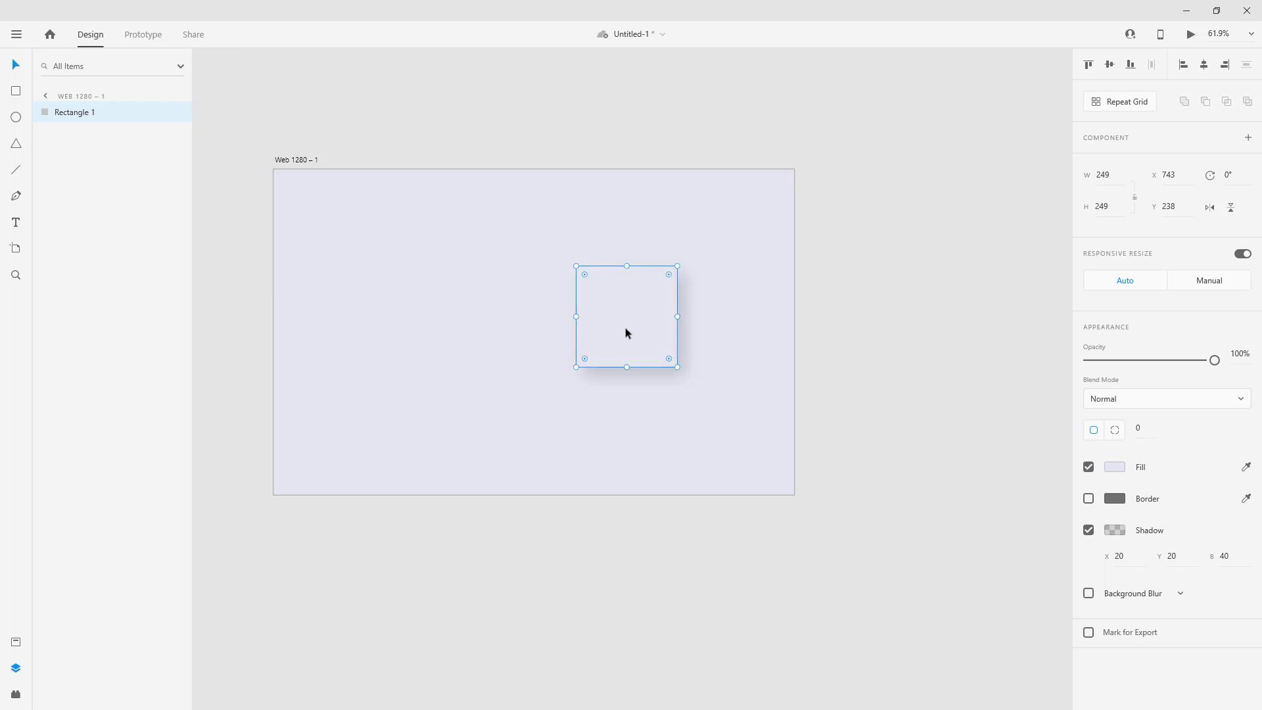
Step: Duplicate the shadowed square and place the copy level with it on its left, at about X 381, Y 238
right_click(621, 306)
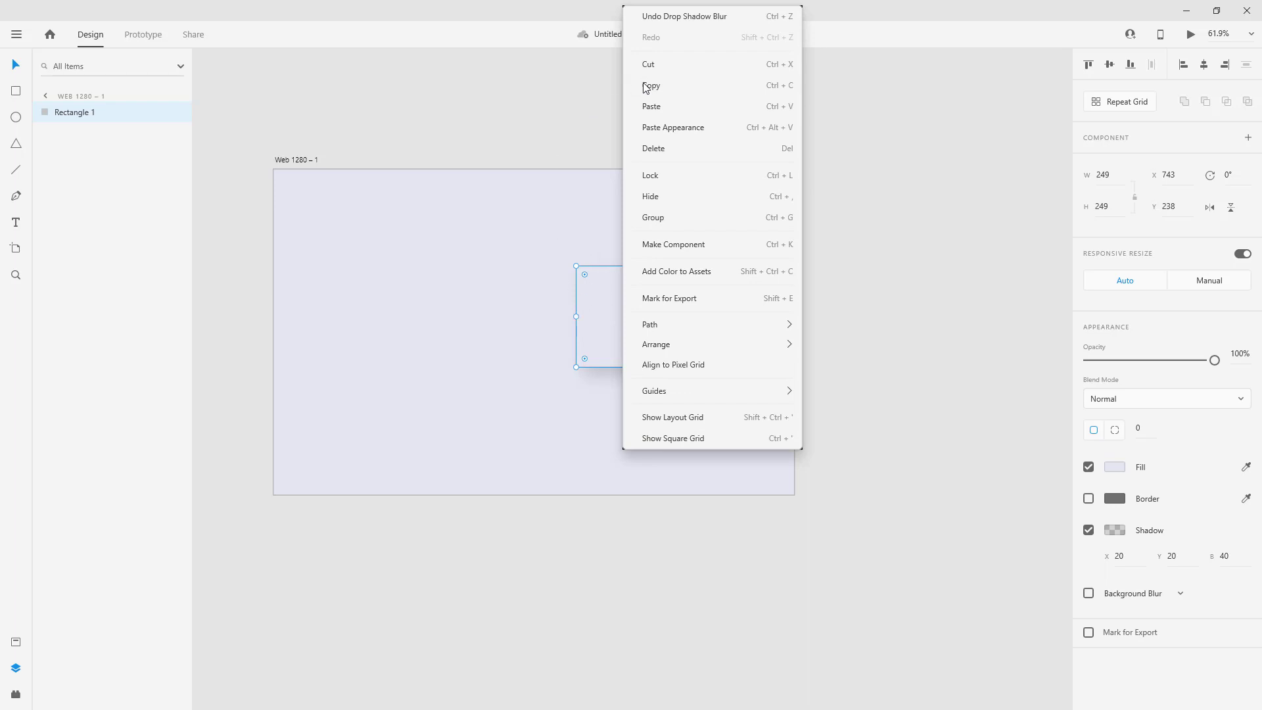
click(646, 88)
right_click(614, 302)
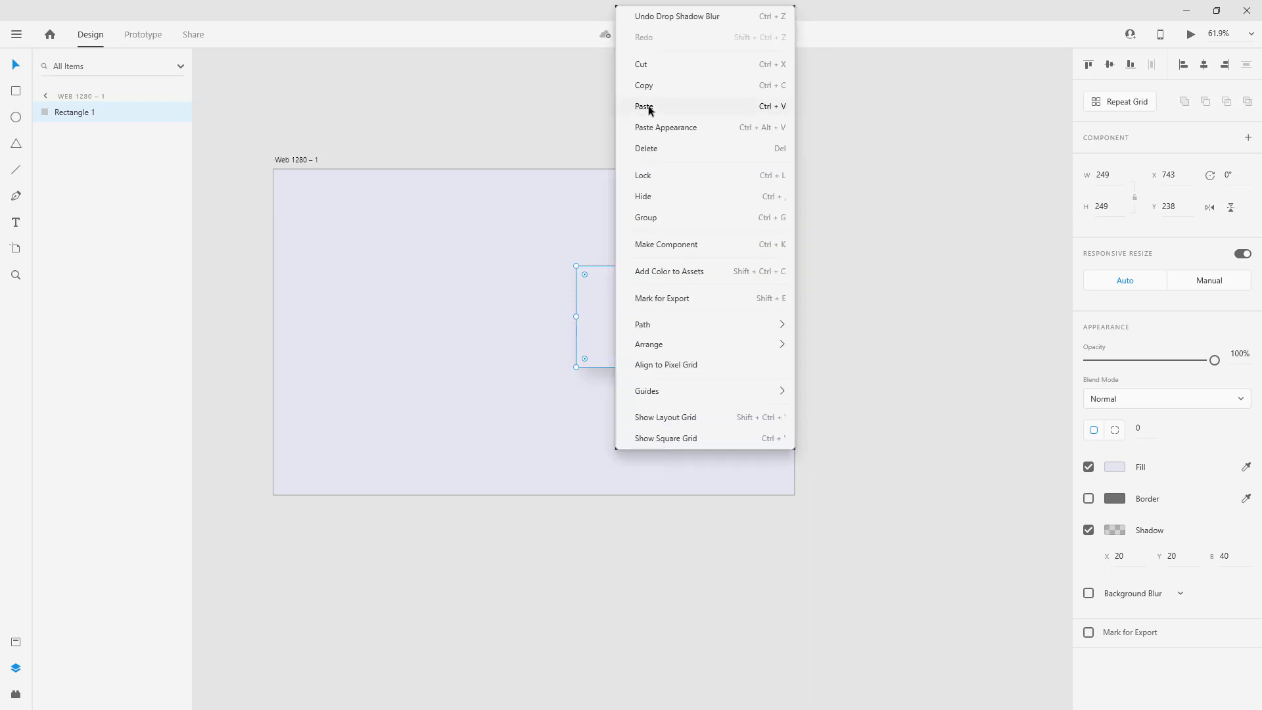
click(646, 107)
drag(632, 321, 485, 324)
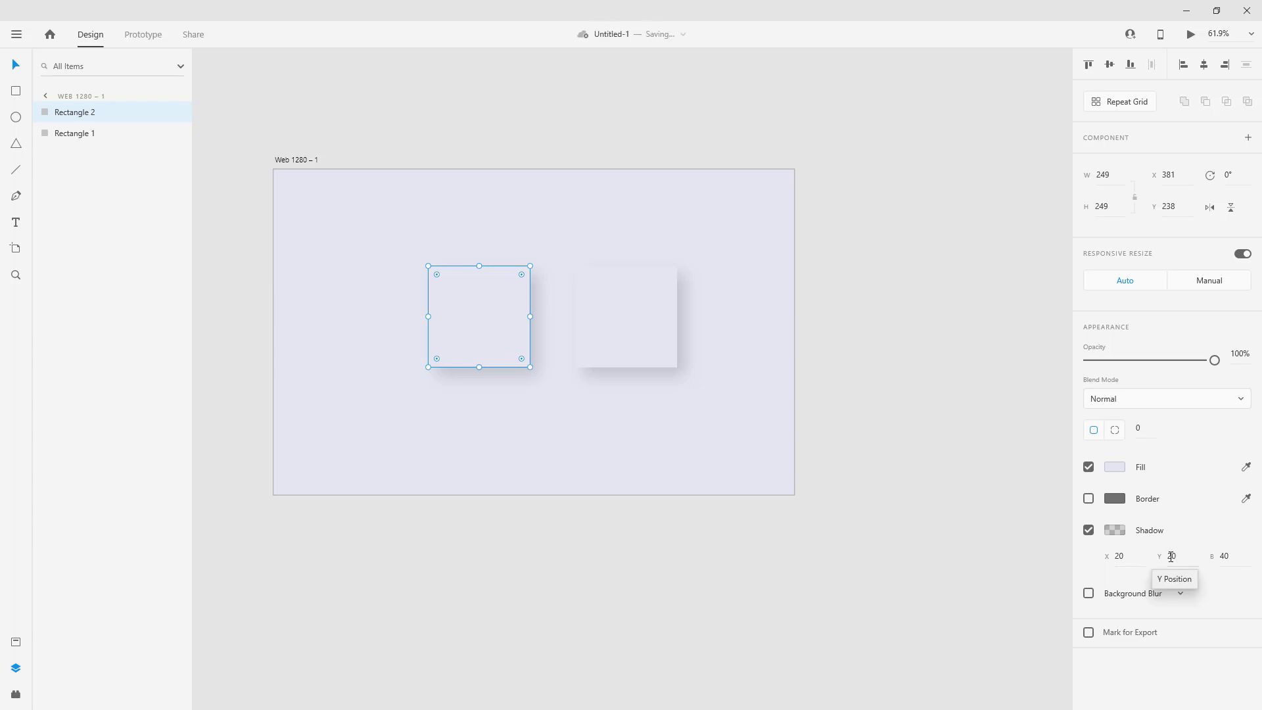
Step: Set the copied square's shadow offsets to X -20 and Y -20
click(1124, 556)
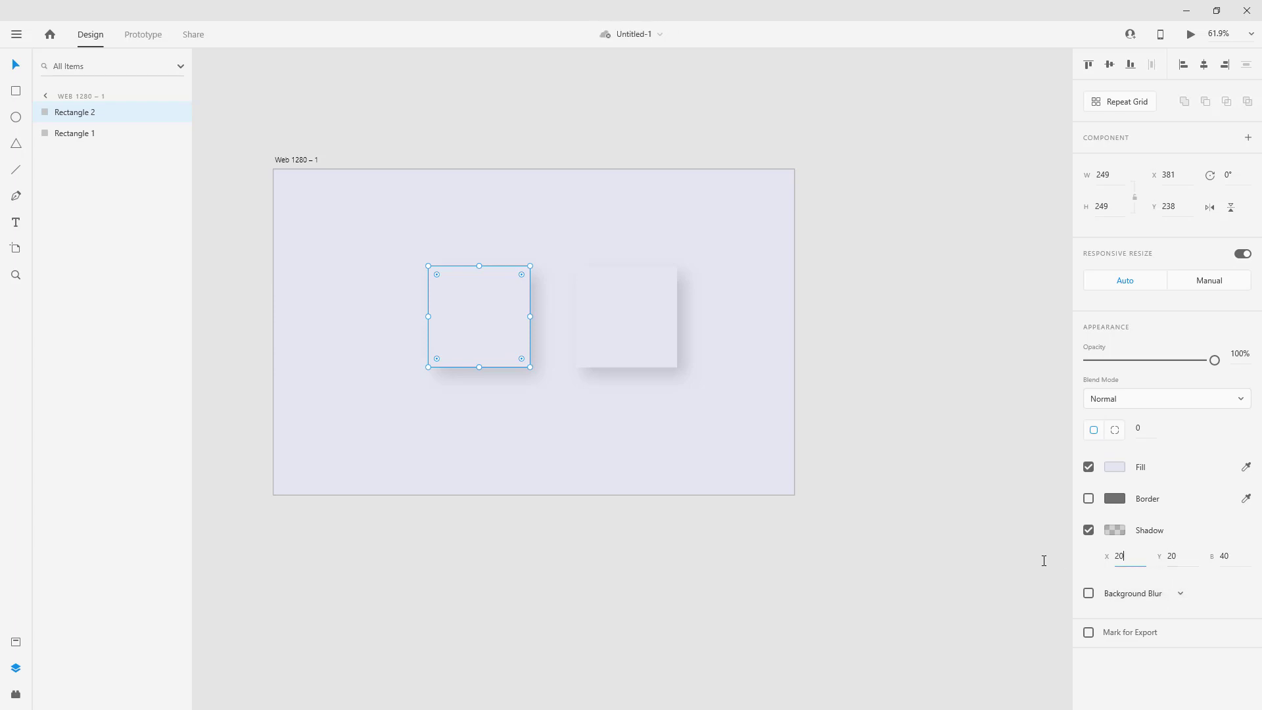
key(ctrl+a)
text(-20)
click(1170, 557)
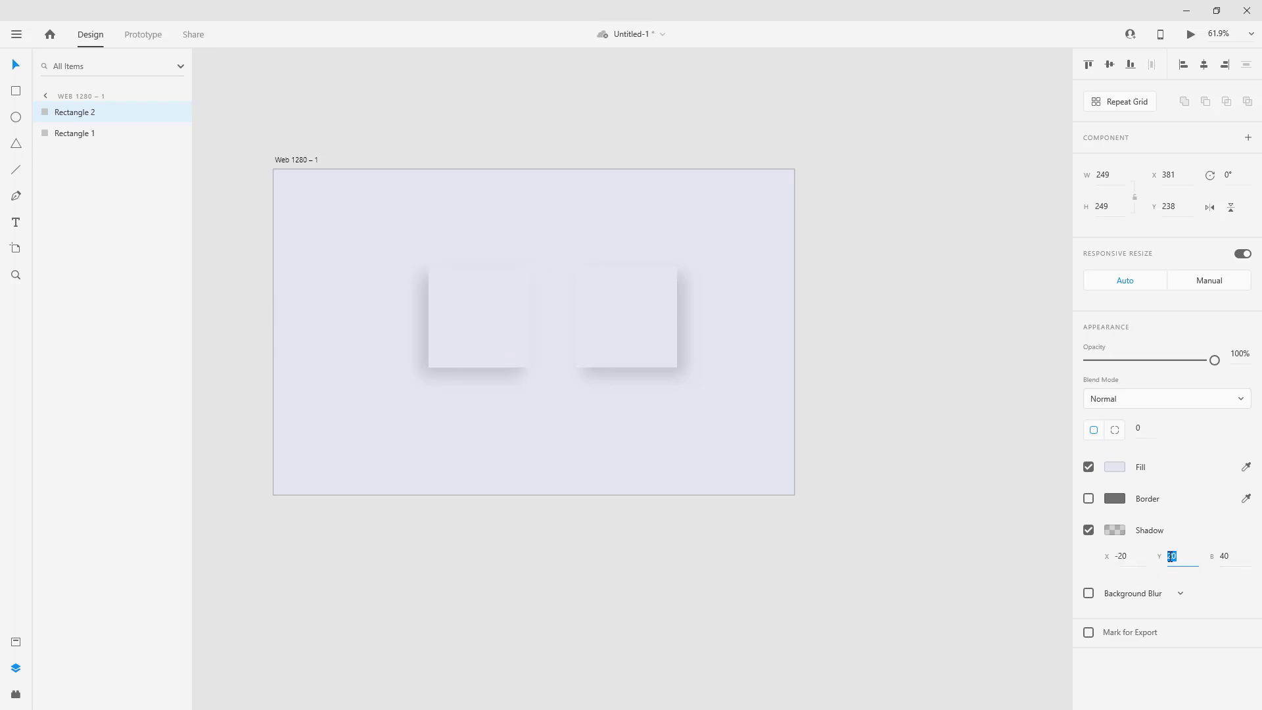
key(BackSpace)
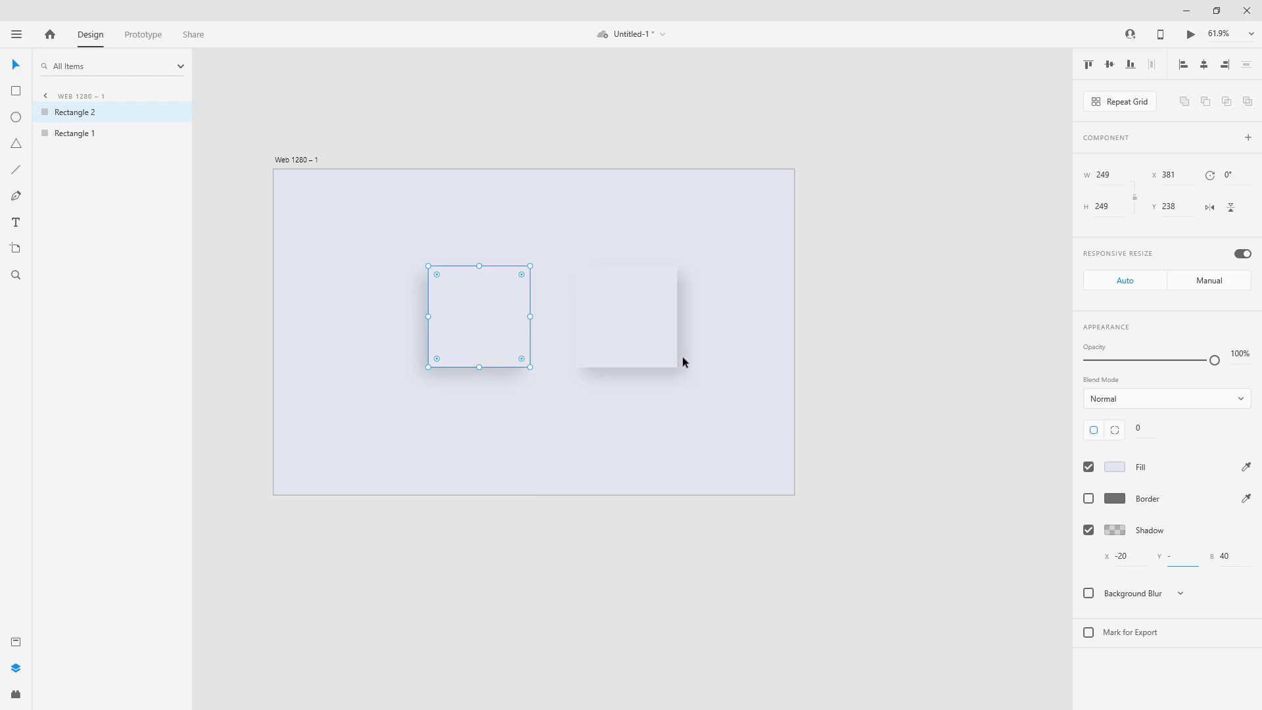
text(-20)
click(1110, 556)
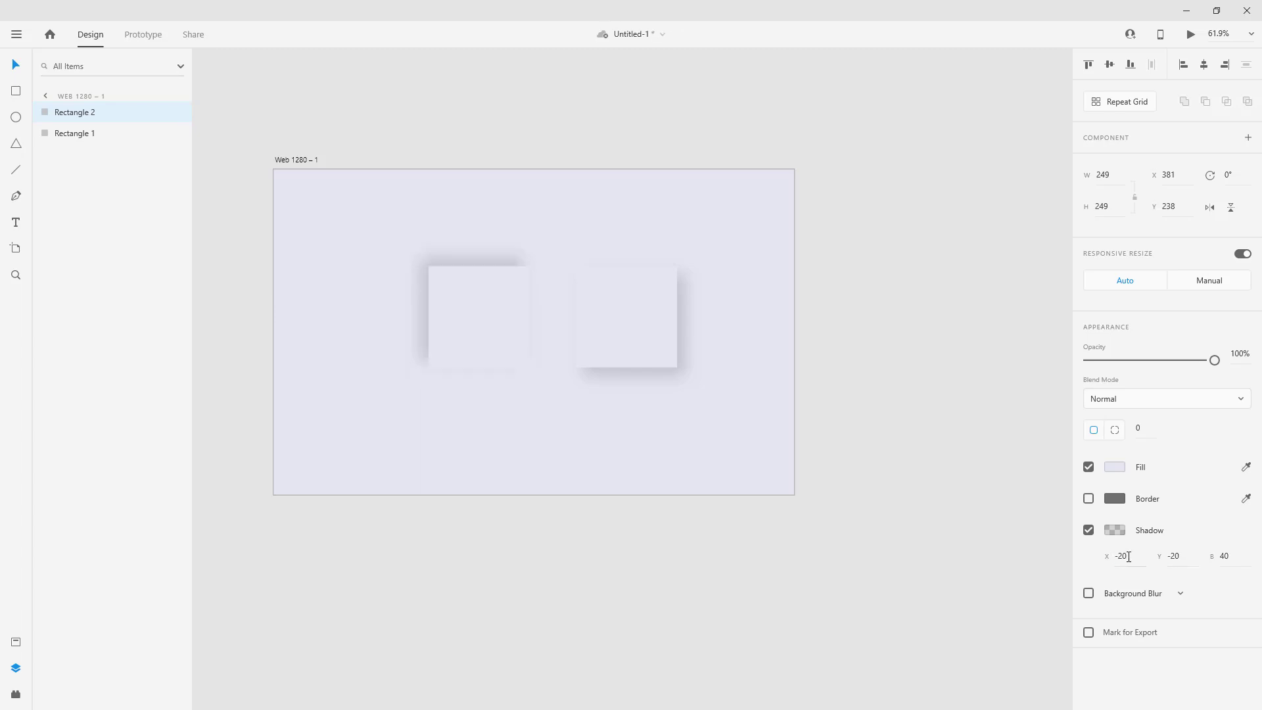
key(Return)
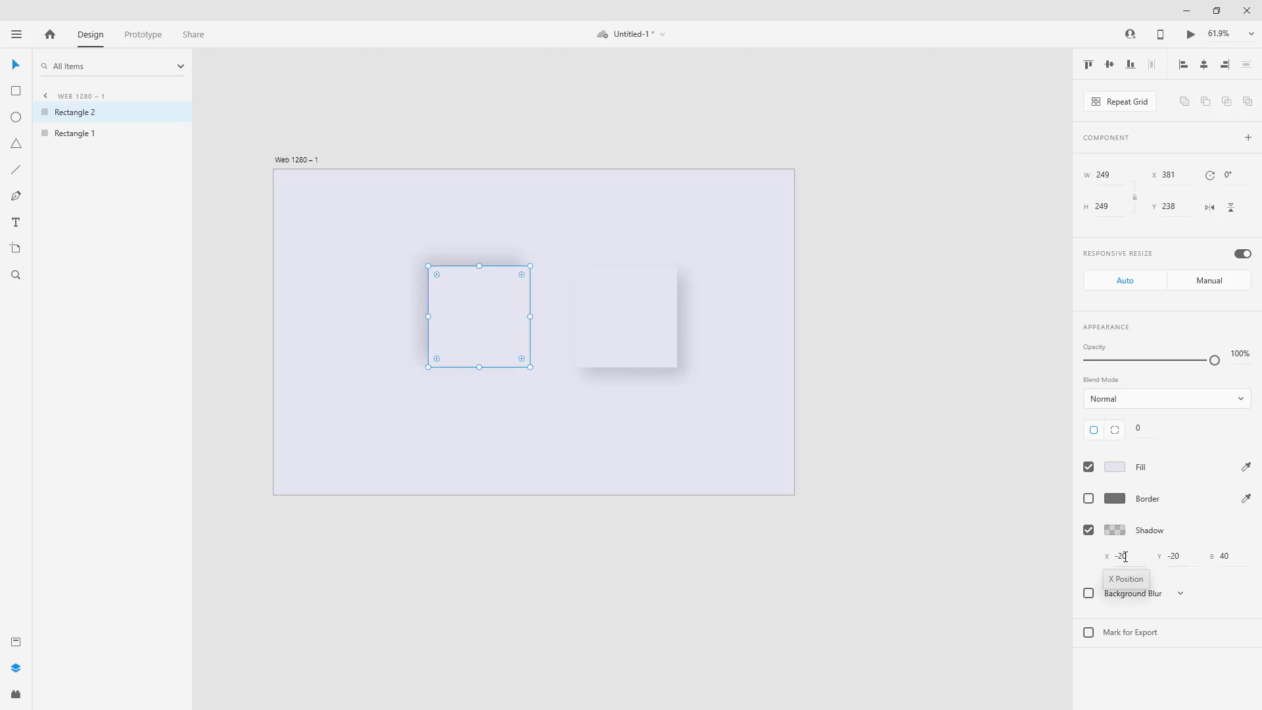
Step: Set the left square's drop shadow colour to white #FFFFFF with 80% opacity
click(1115, 468)
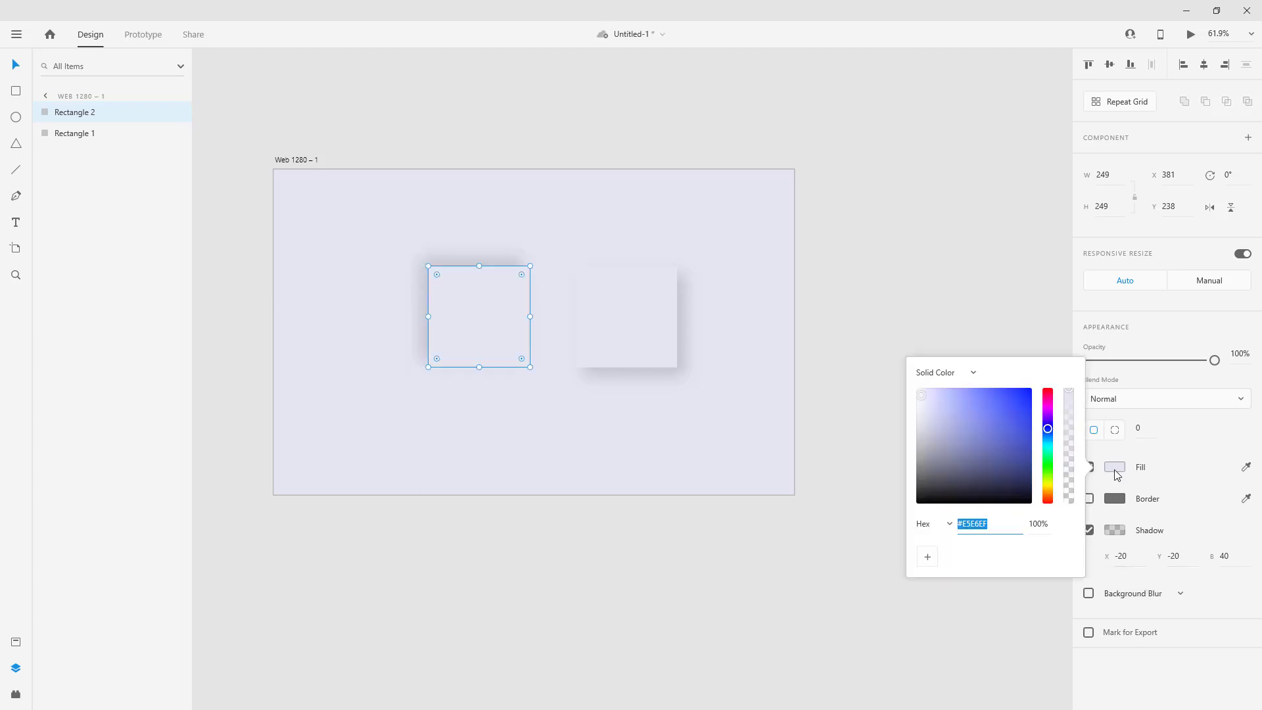
click(1115, 530)
drag(975, 503, 793, 394)
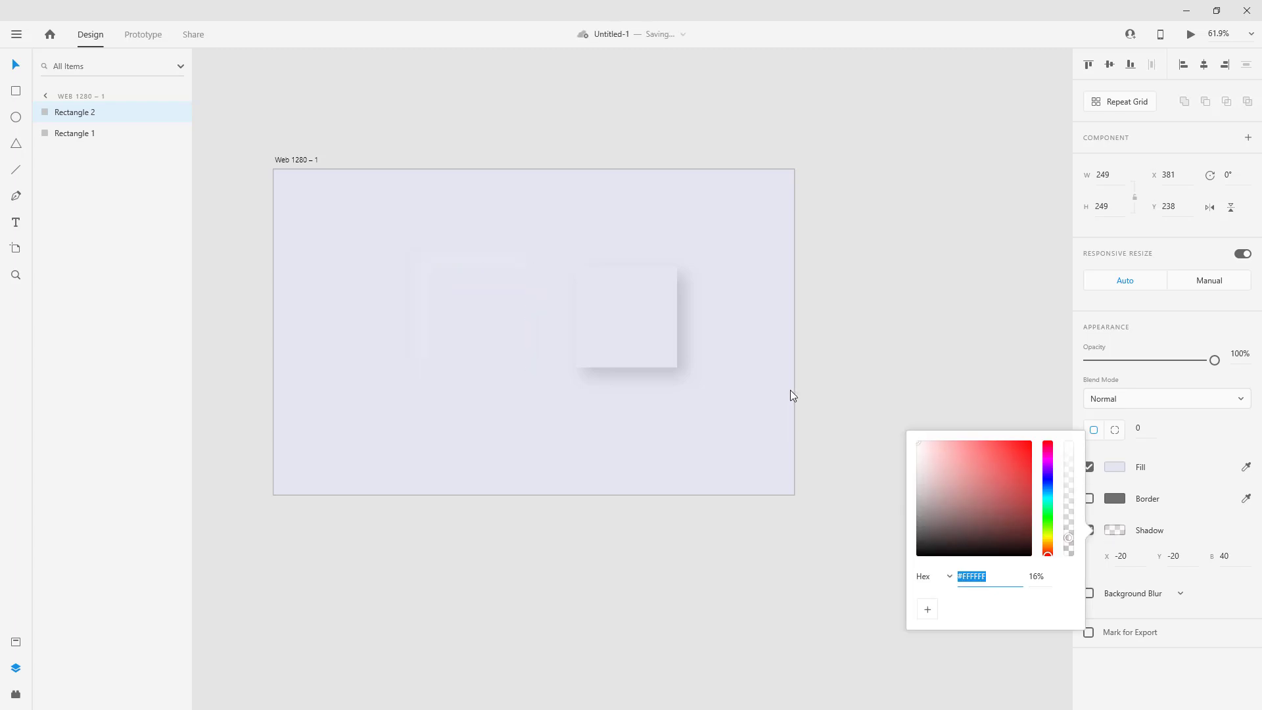
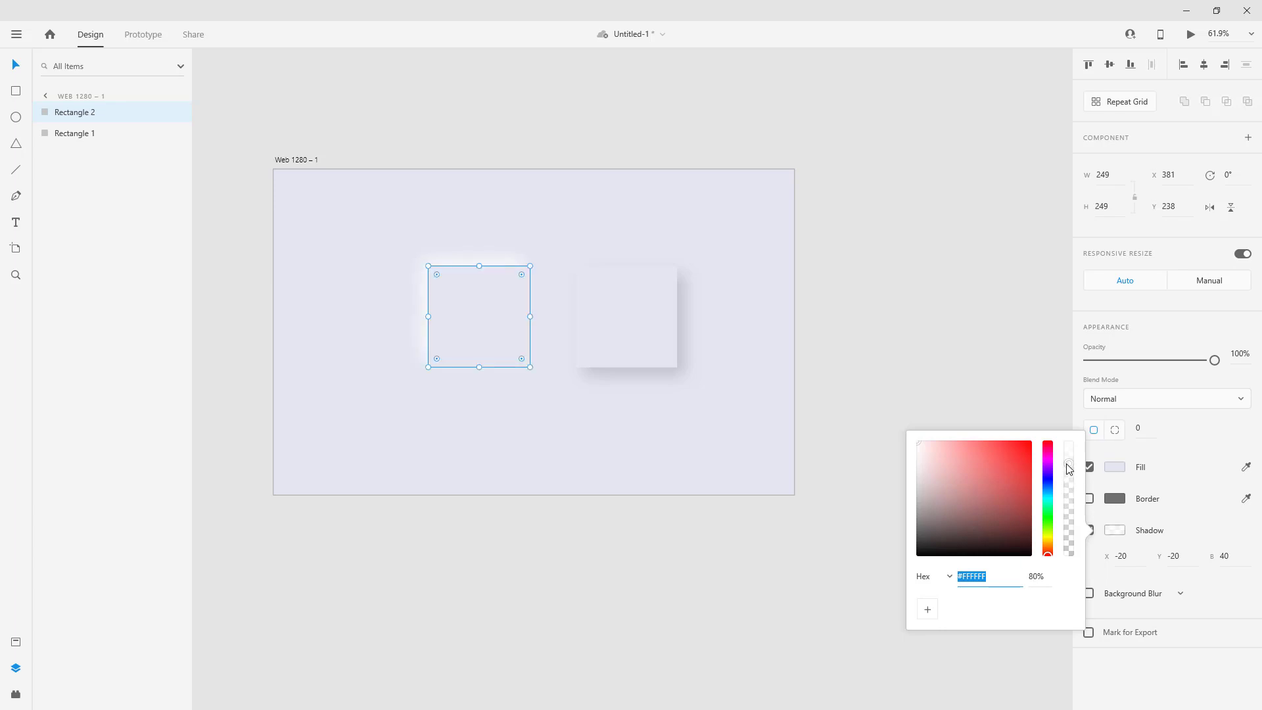
click(669, 461)
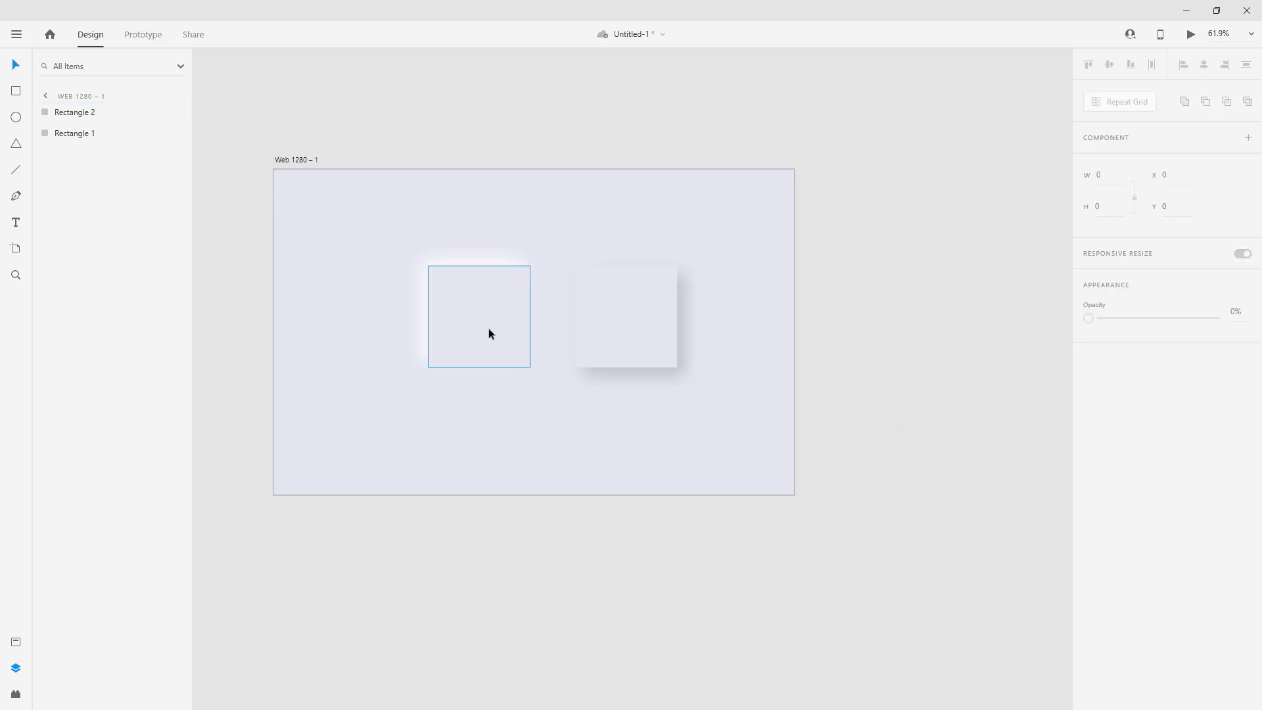
Step: Stack the white-shadowed square exactly over the dark-shadowed one, move both to about X 150, Y 125, and save the document
drag(467, 325, 612, 322)
click(600, 429)
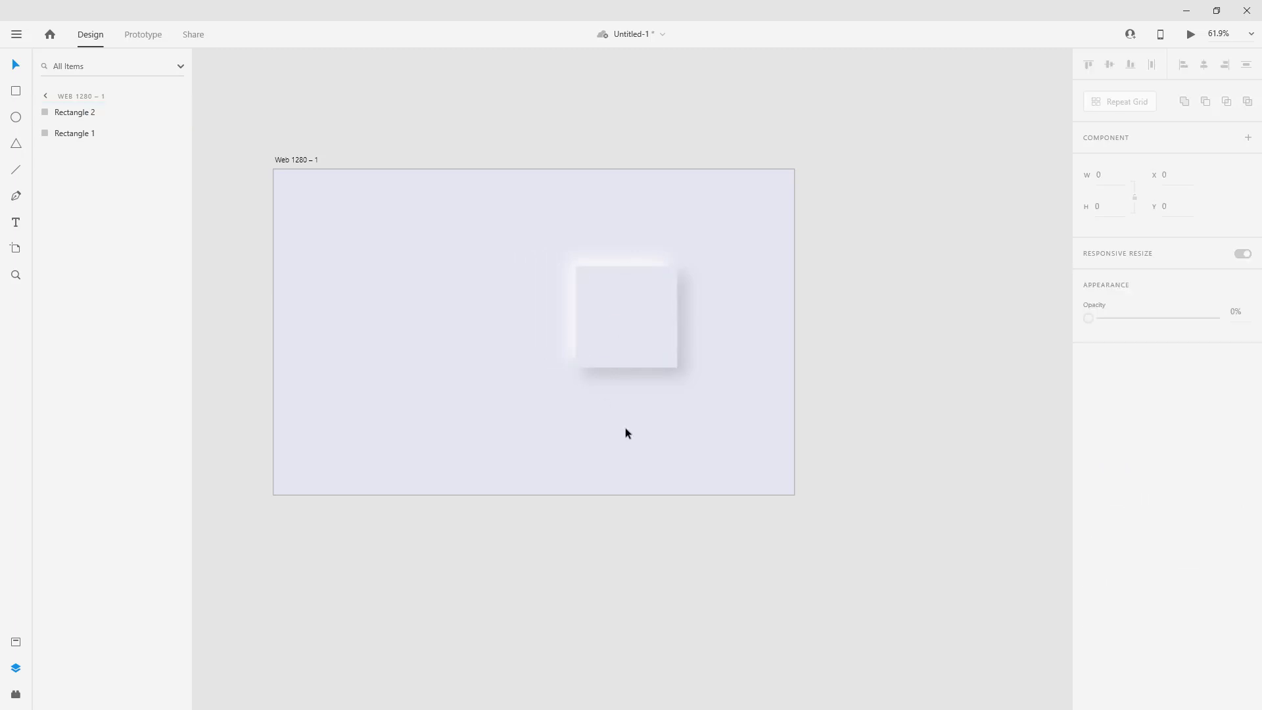
drag(708, 430, 384, 281)
click(515, 305)
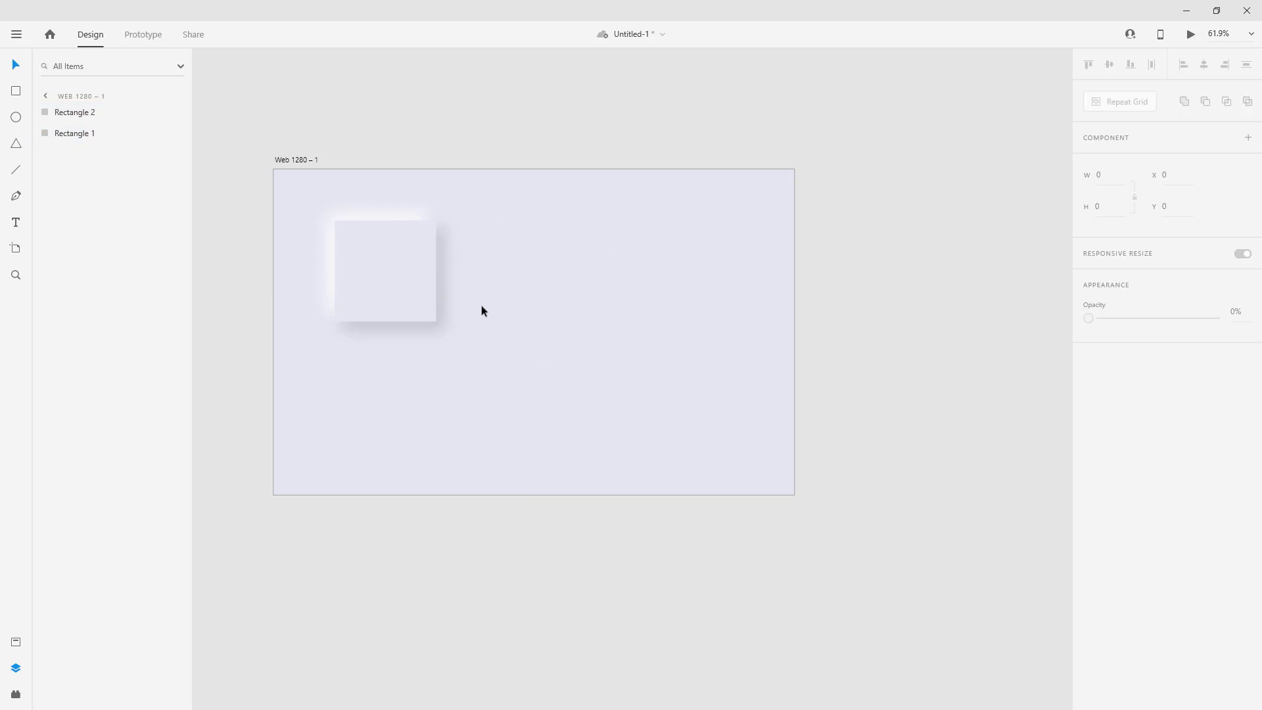
click(370, 281)
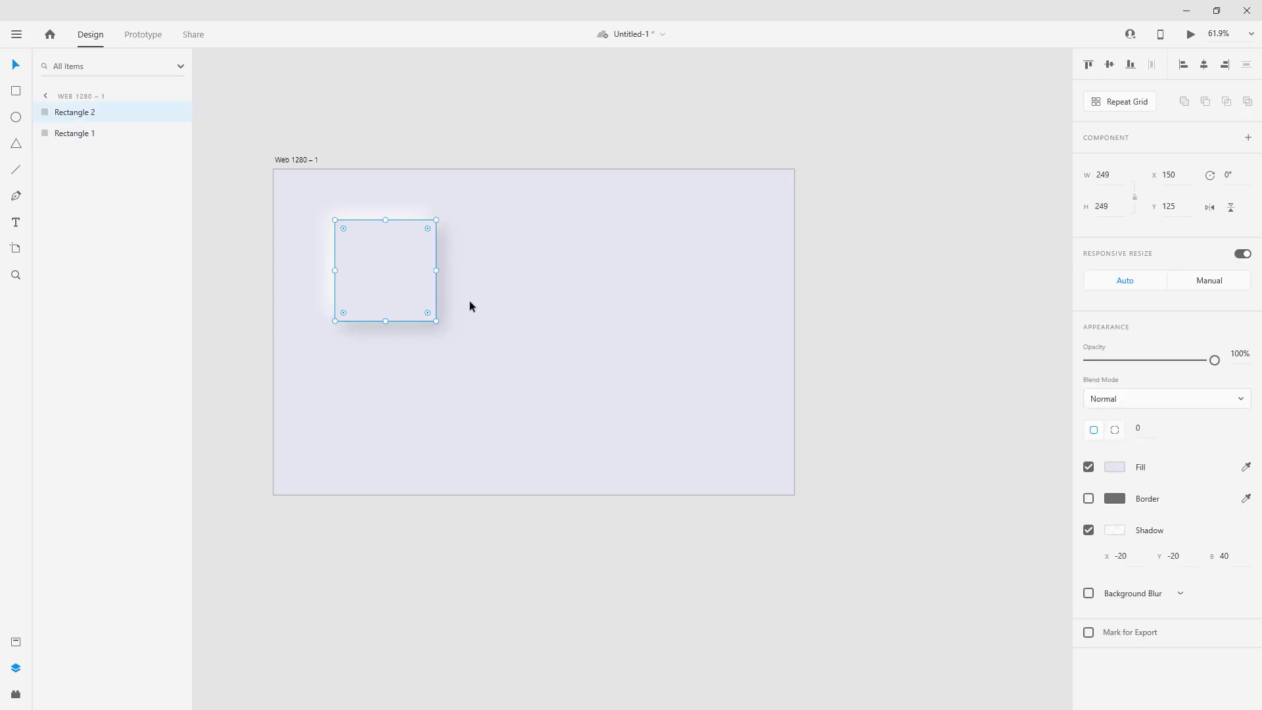
click(504, 326)
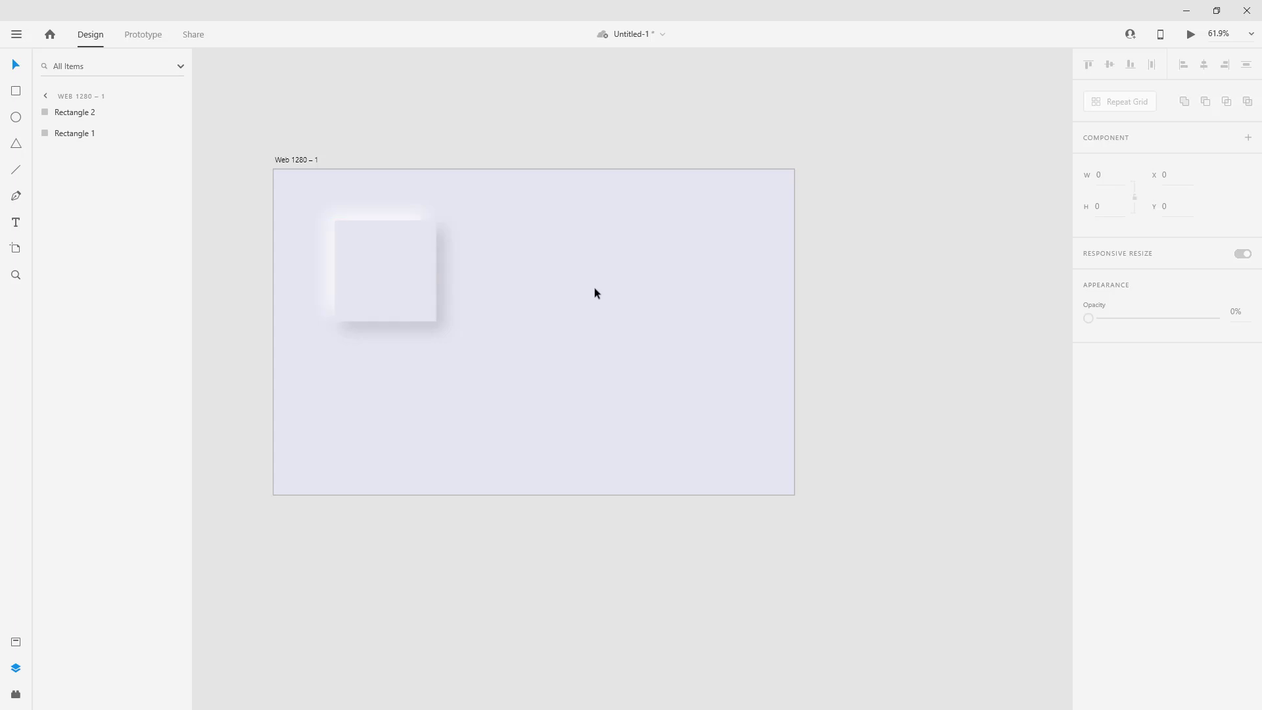
key(ctrl+s)
Step: Combine the two stacked rectangles, Rectangle 1 and Rectangle 2, into one component
click(397, 273)
right_click(396, 273)
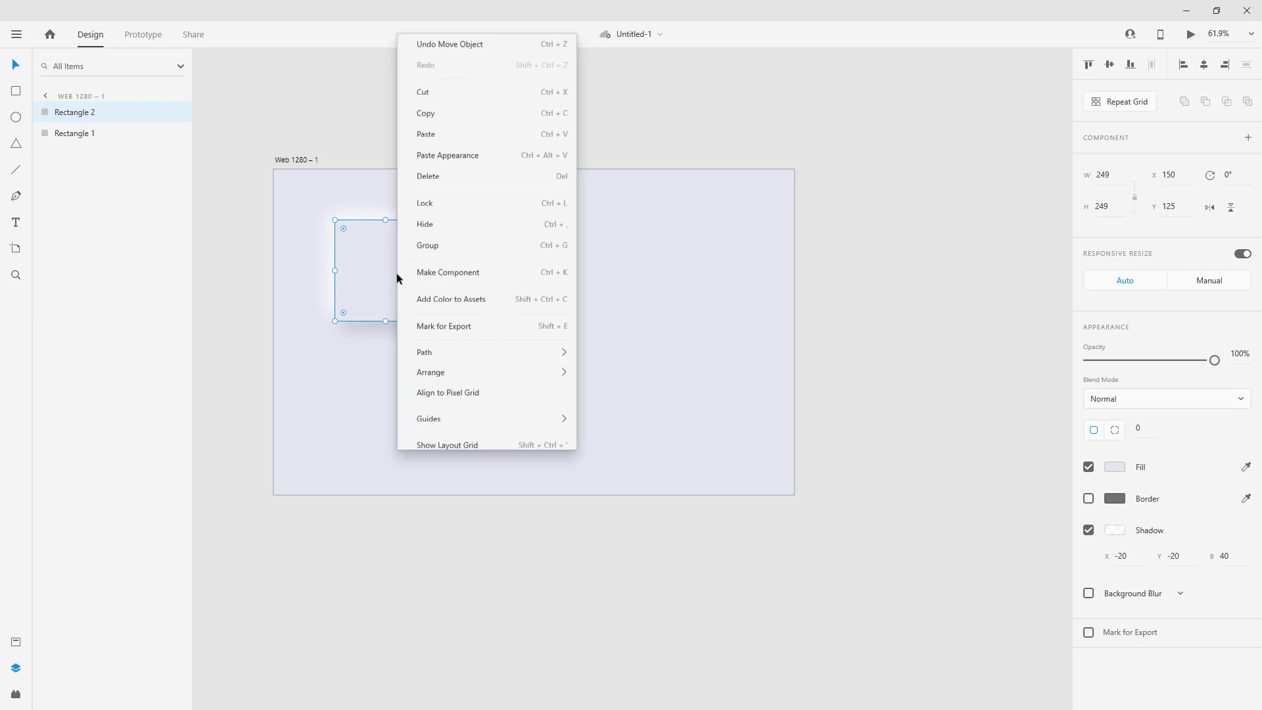
click(377, 275)
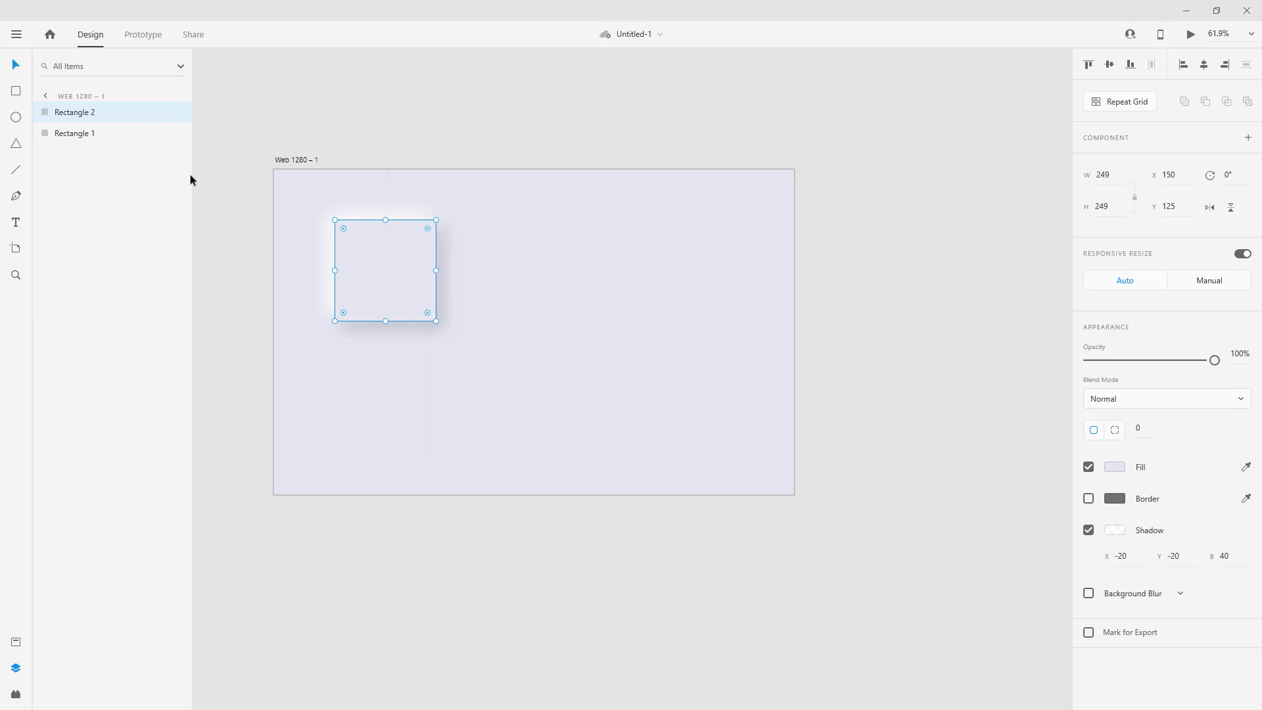
shift+click(89, 135)
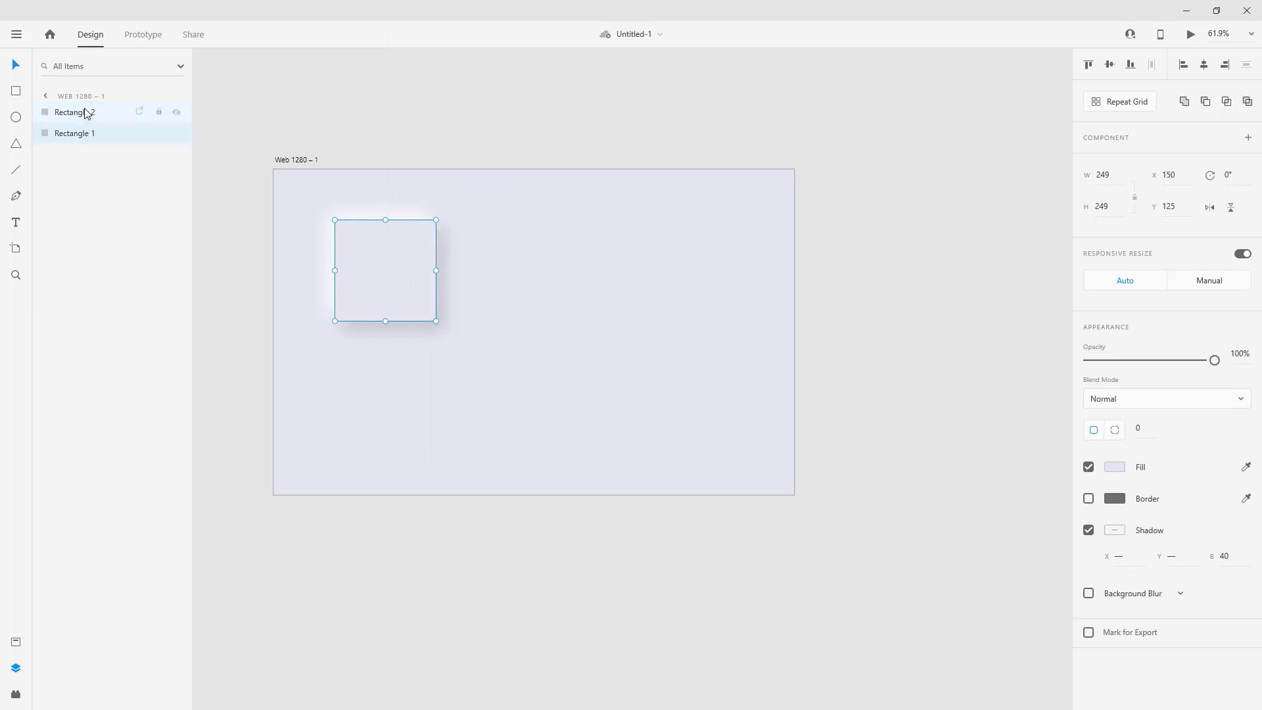
right_click(388, 276)
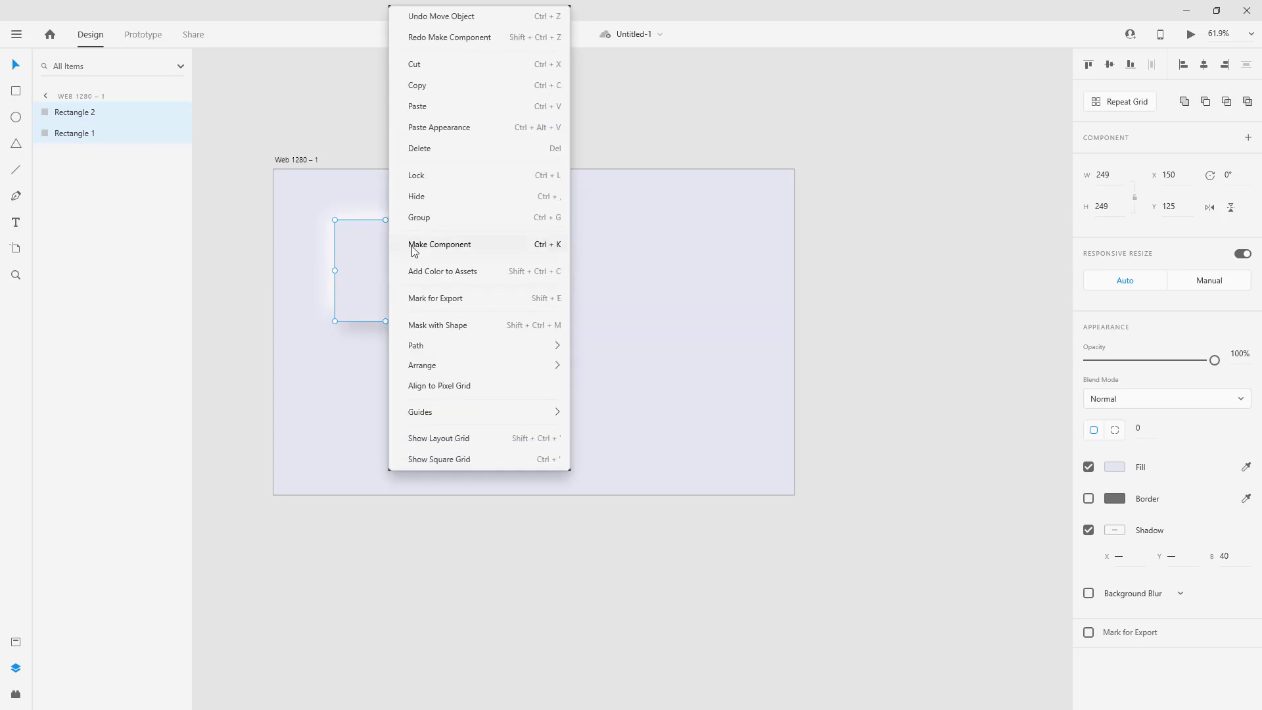
click(435, 245)
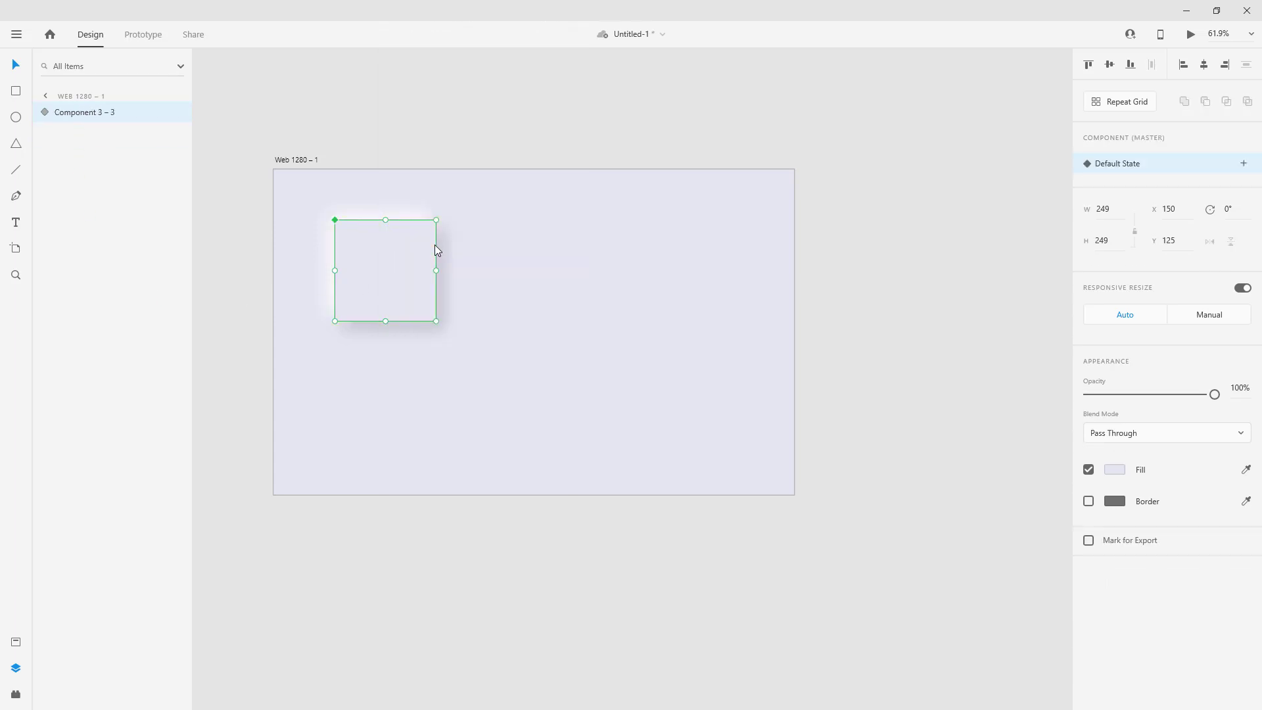
Step: Duplicate the component beside the original at about X 498, Y 98, and give both rectangles in the copy a corner radius of 500
drag(400, 272, 526, 264)
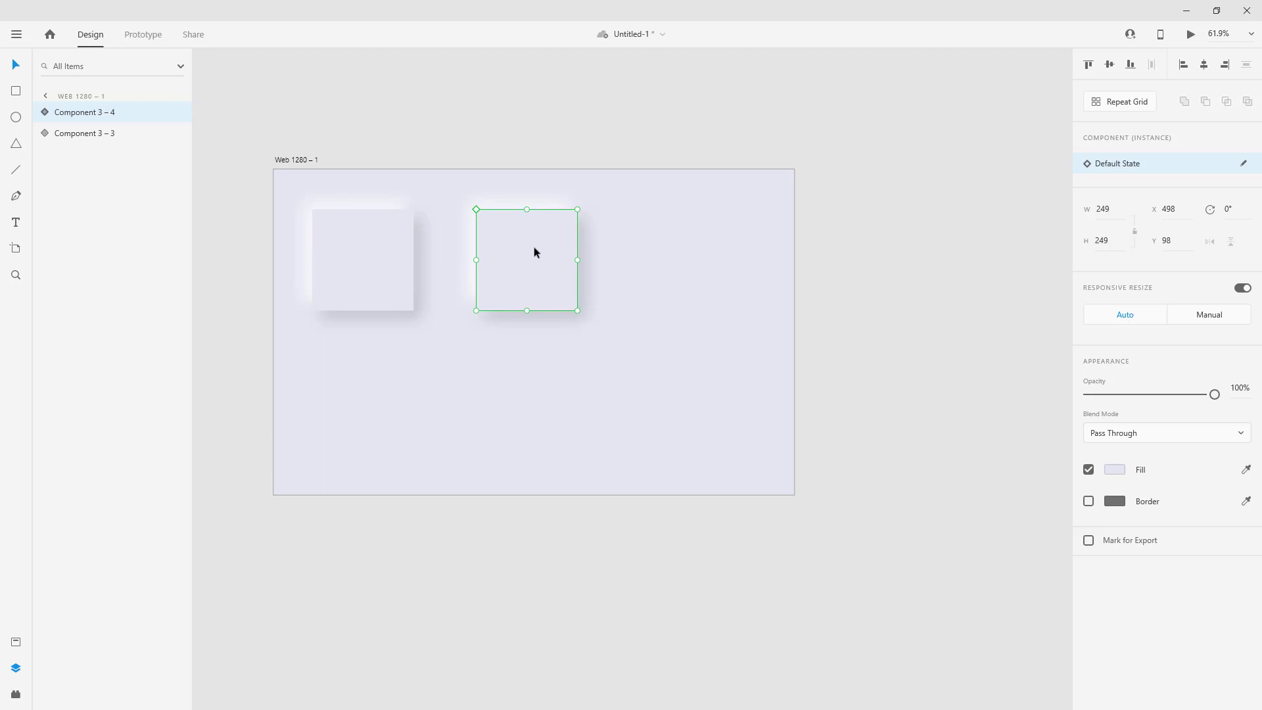
key(ctrl+s)
double_click(534, 240)
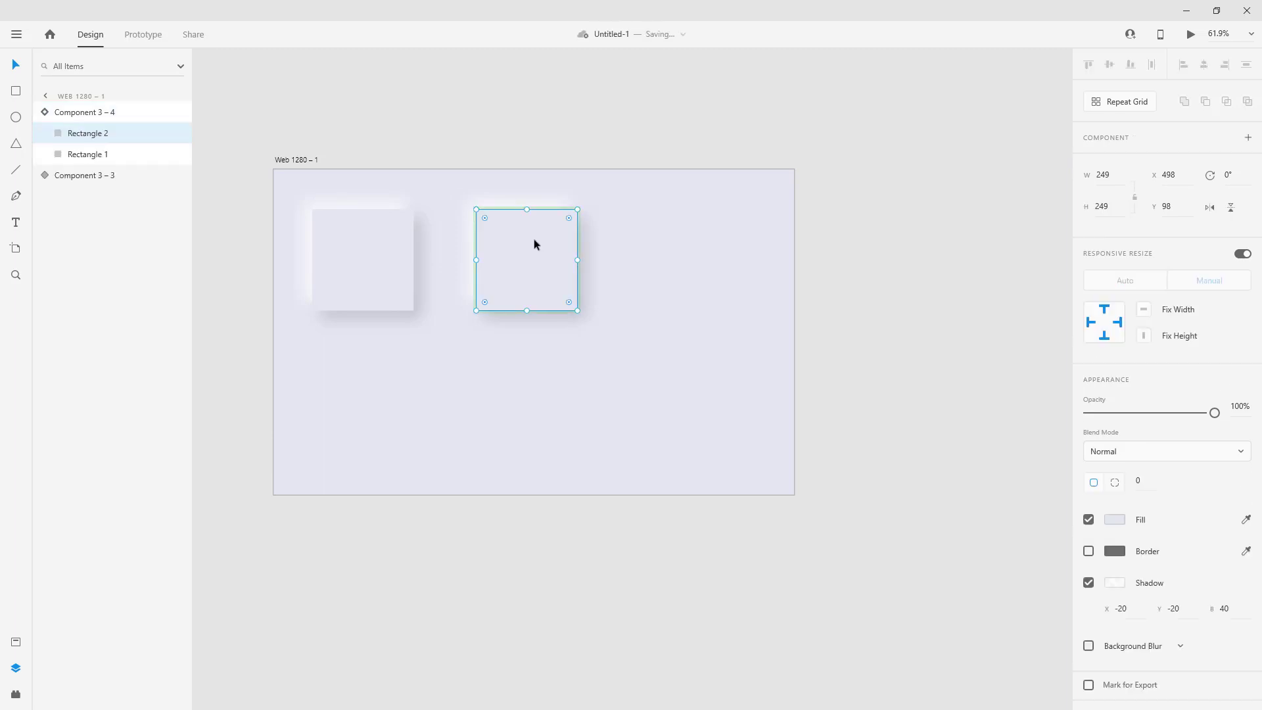
shift+click(93, 153)
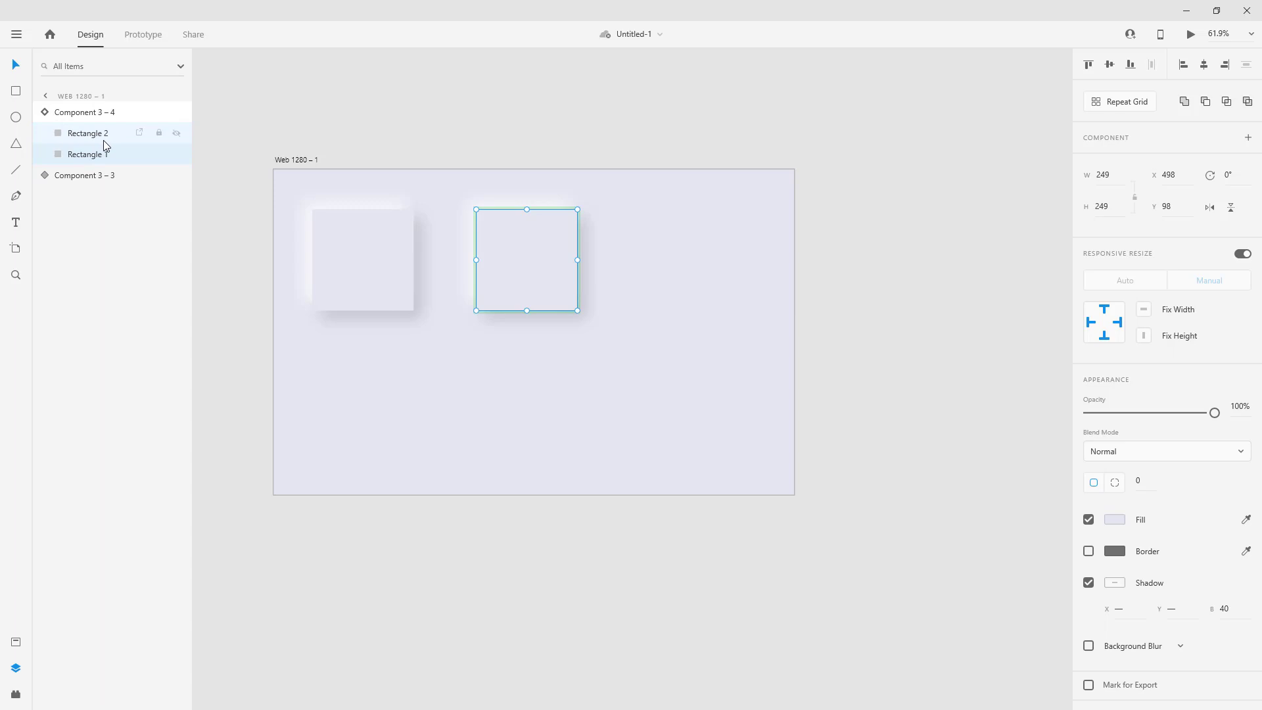
click(1143, 483)
text(500)
key(Return)
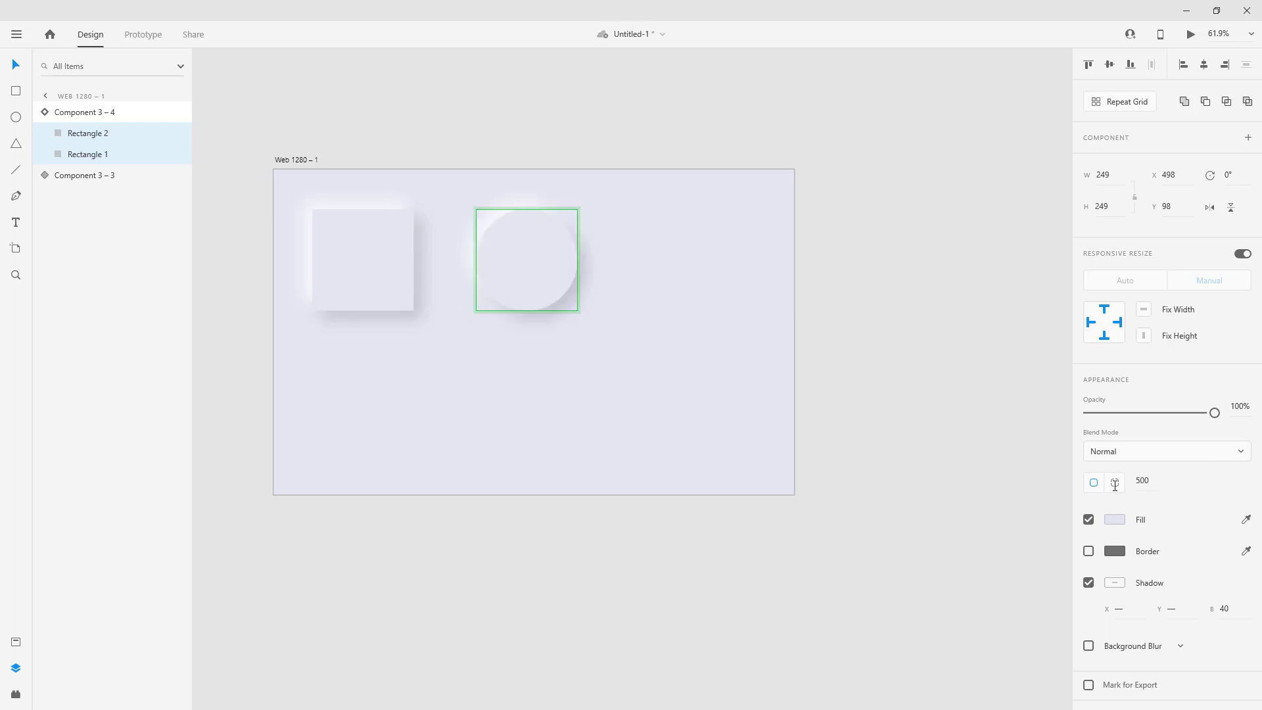
click(634, 315)
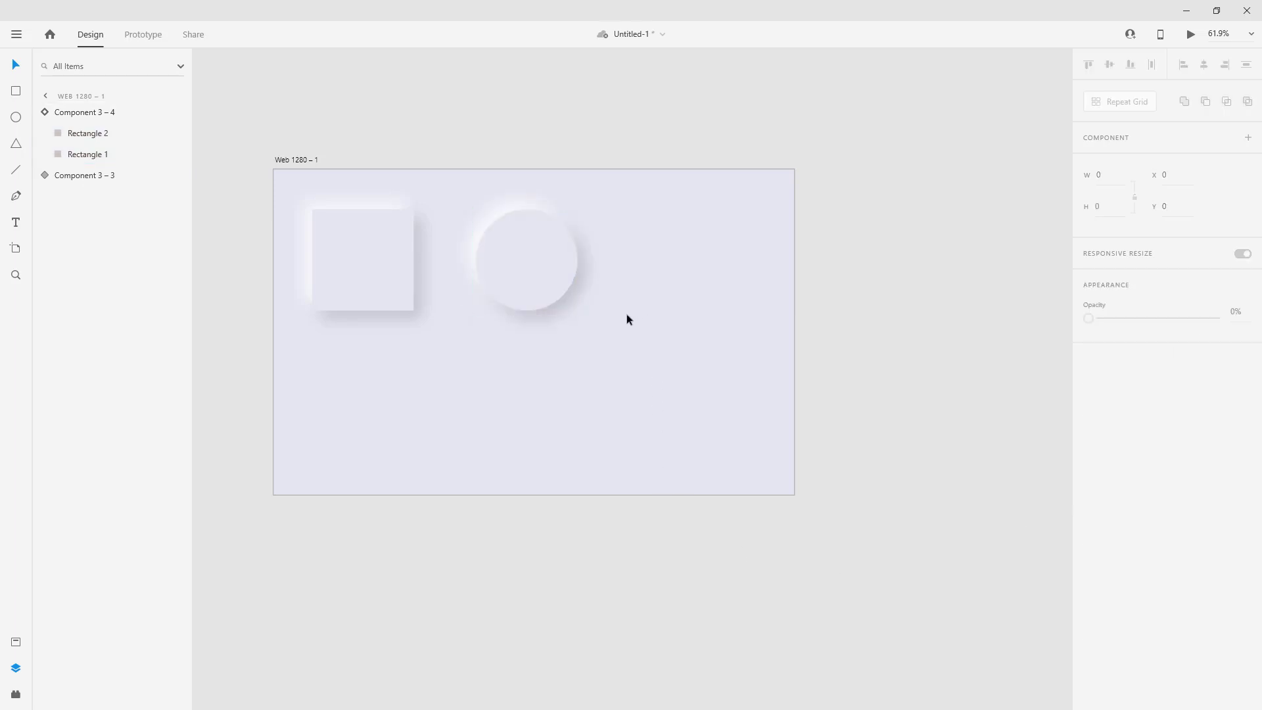
Step: Move the square component up to about X 93, Y 67, place the circle level with it and closer, and save the document
click(394, 273)
key(shift+Up)
key(shift+Up)
key(shift+Up)
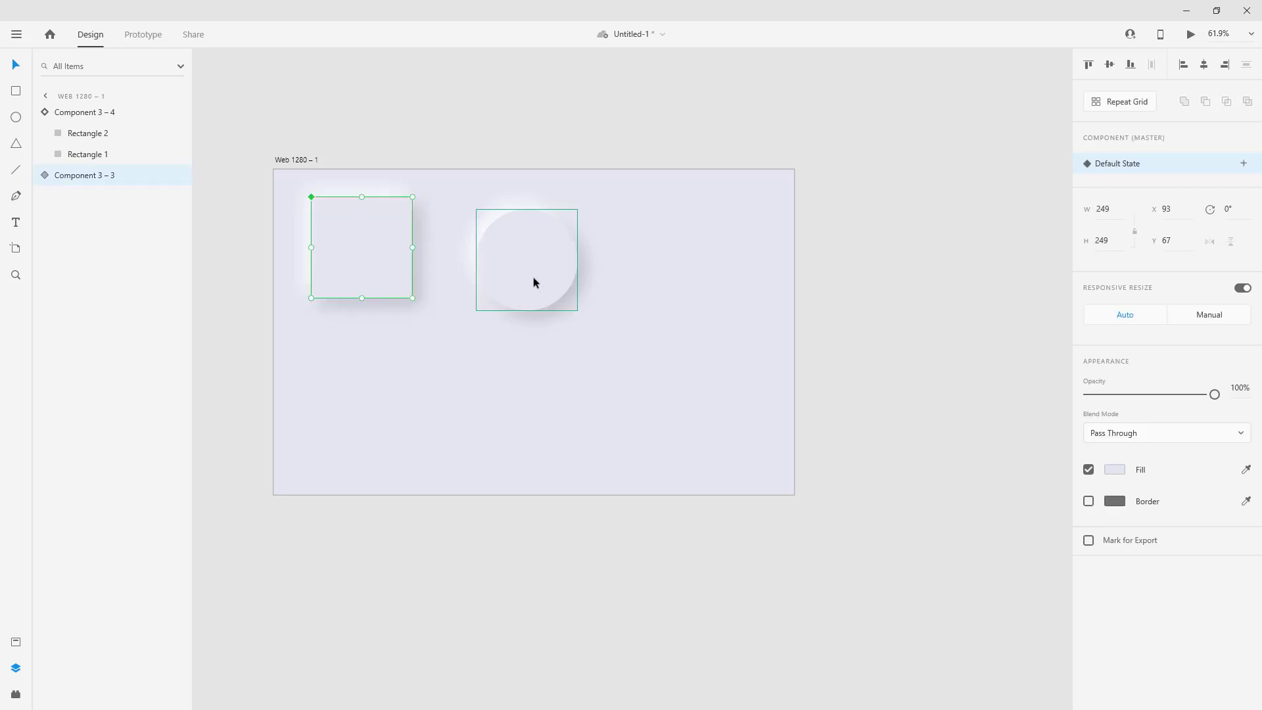
drag(536, 282, 510, 270)
click(492, 376)
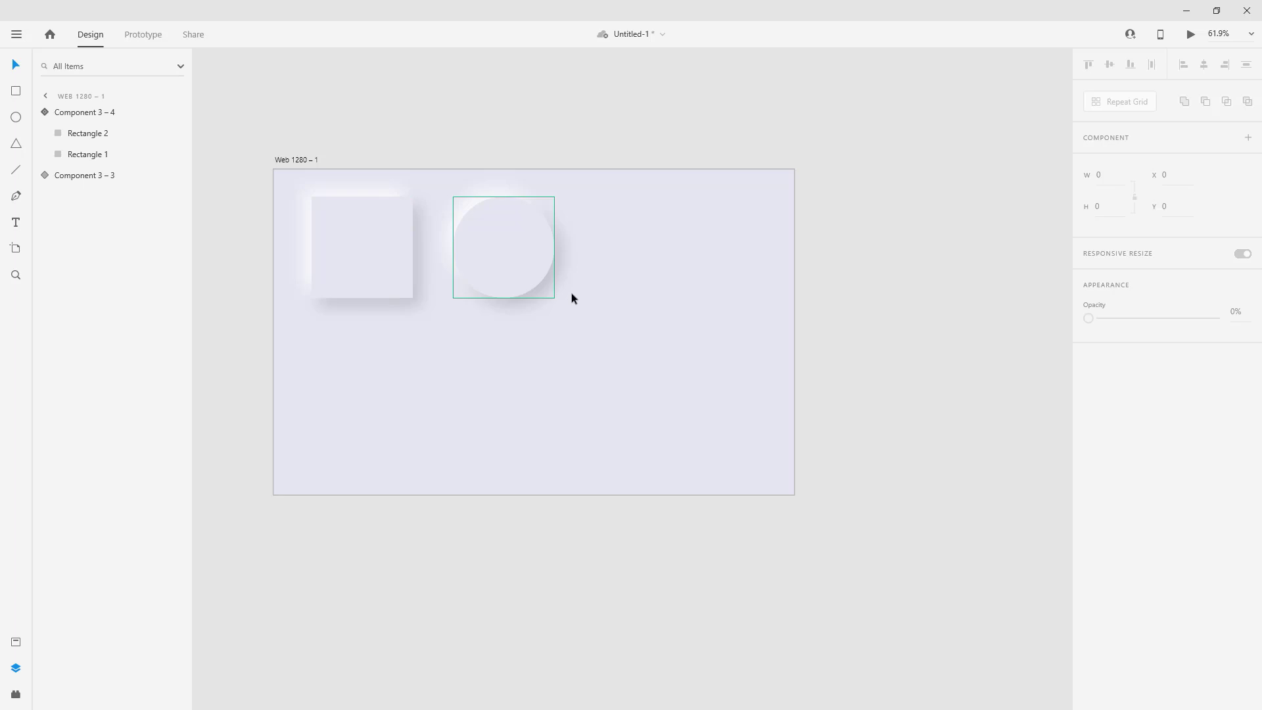
key(ctrl+s)
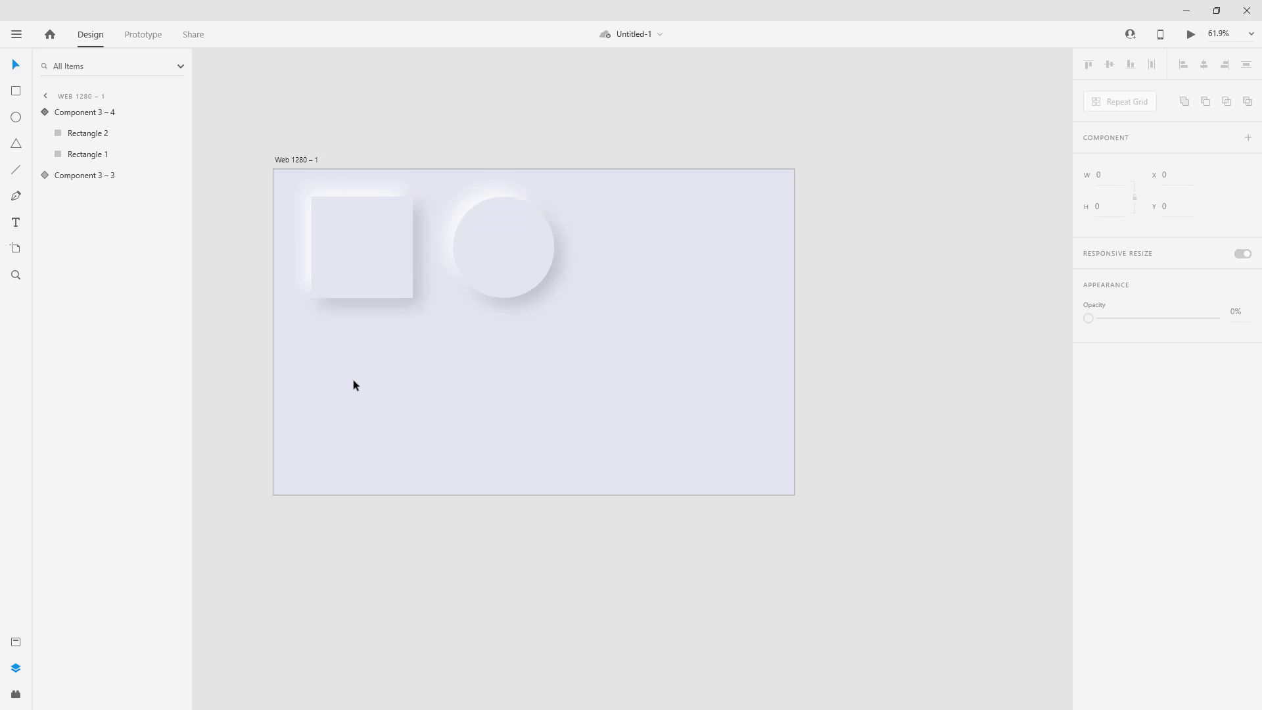
Step: Draw a square about 259 by 259 below the raised square, at about X 106, Y 434, and turn off its fill
key(r)
drag(348, 355, 460, 462)
drag(418, 409, 386, 400)
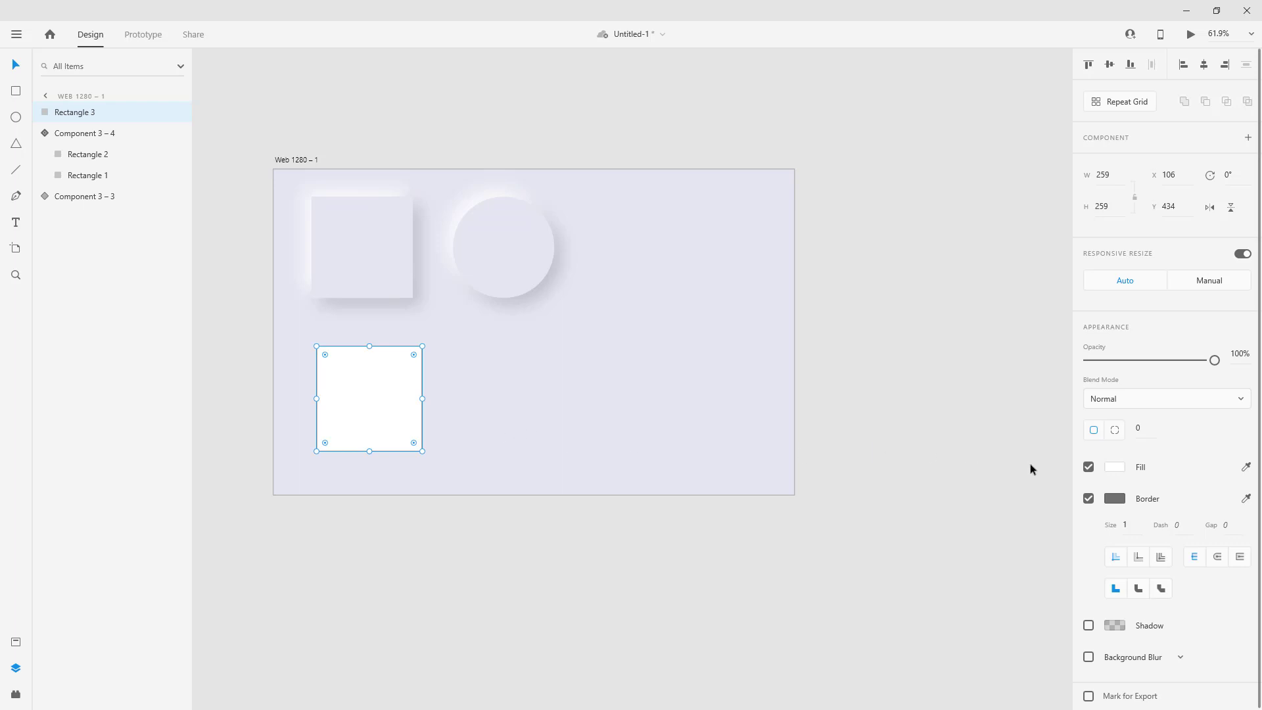
click(1088, 467)
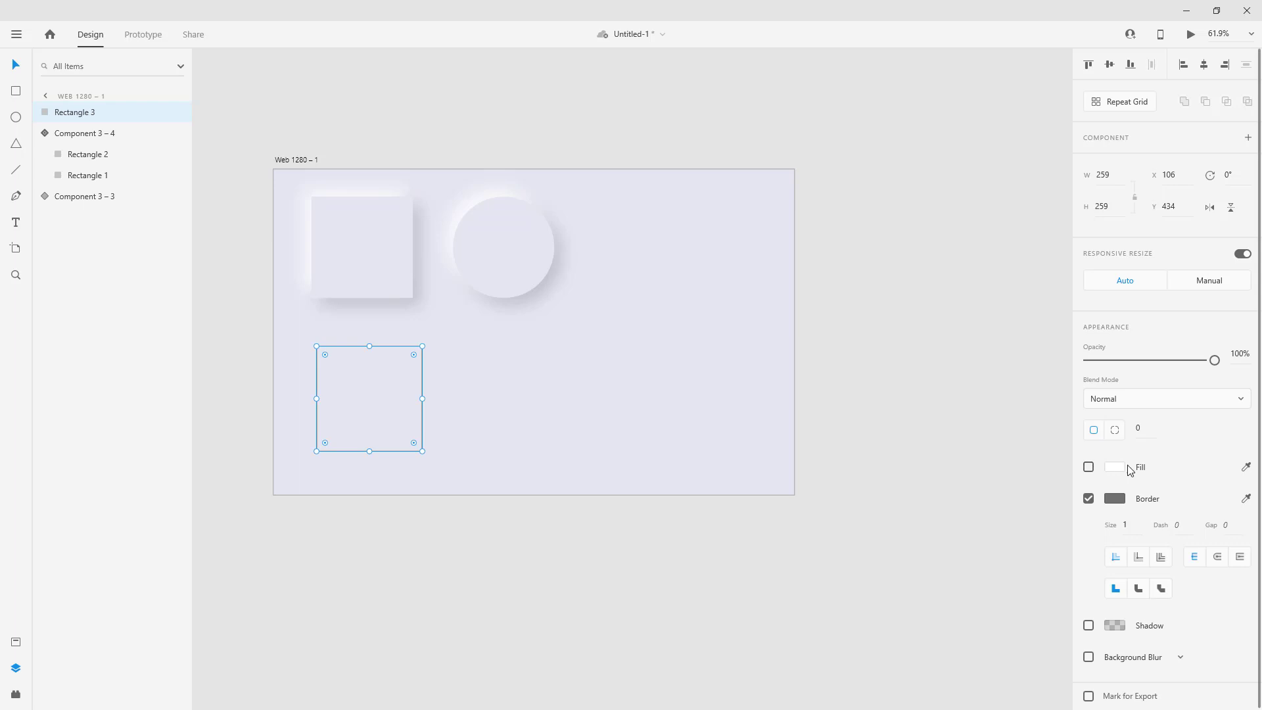
Step: Set the new unfilled square's border size to 10
click(1137, 525)
key(Up)
key(Up)
key(Up)
key(Up)
key(Up)
key(Up)
key(Up)
key(Up)
key(Up)
click(514, 435)
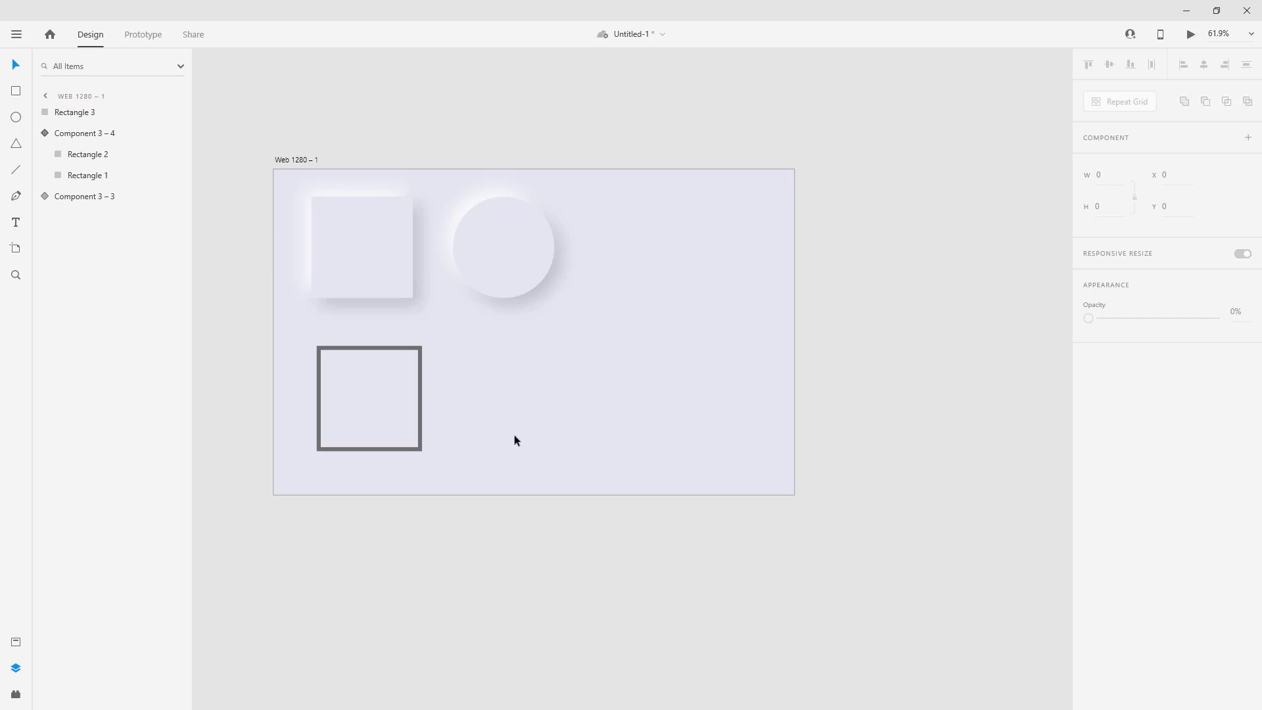
Step: Apply an Object Blur with amount 9 to the bordered square
click(405, 449)
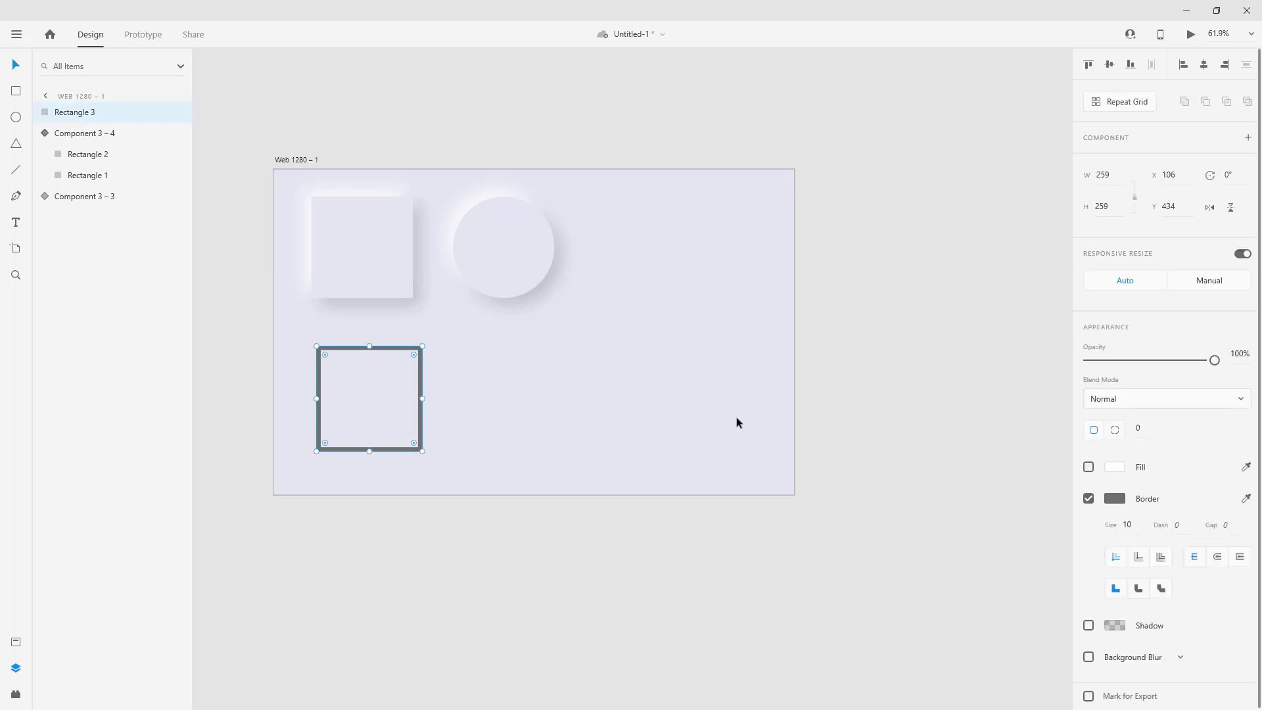
scroll(1159, 594, down, 1)
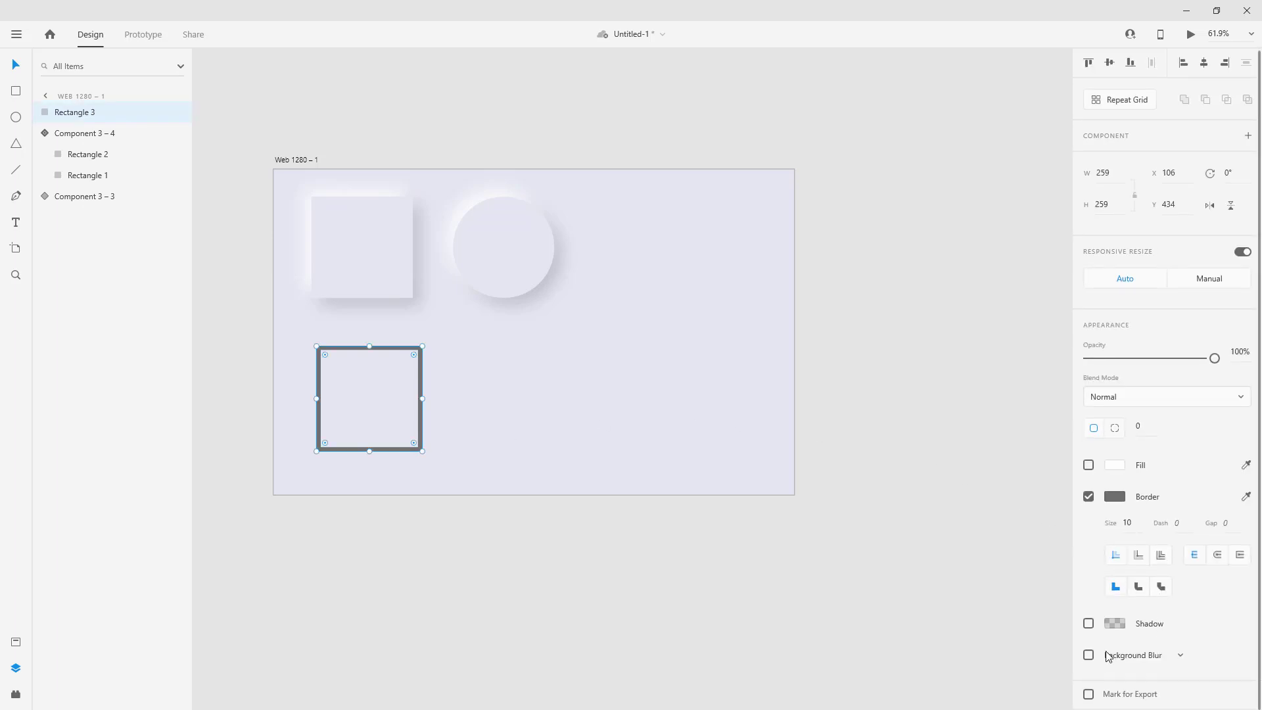
click(1181, 655)
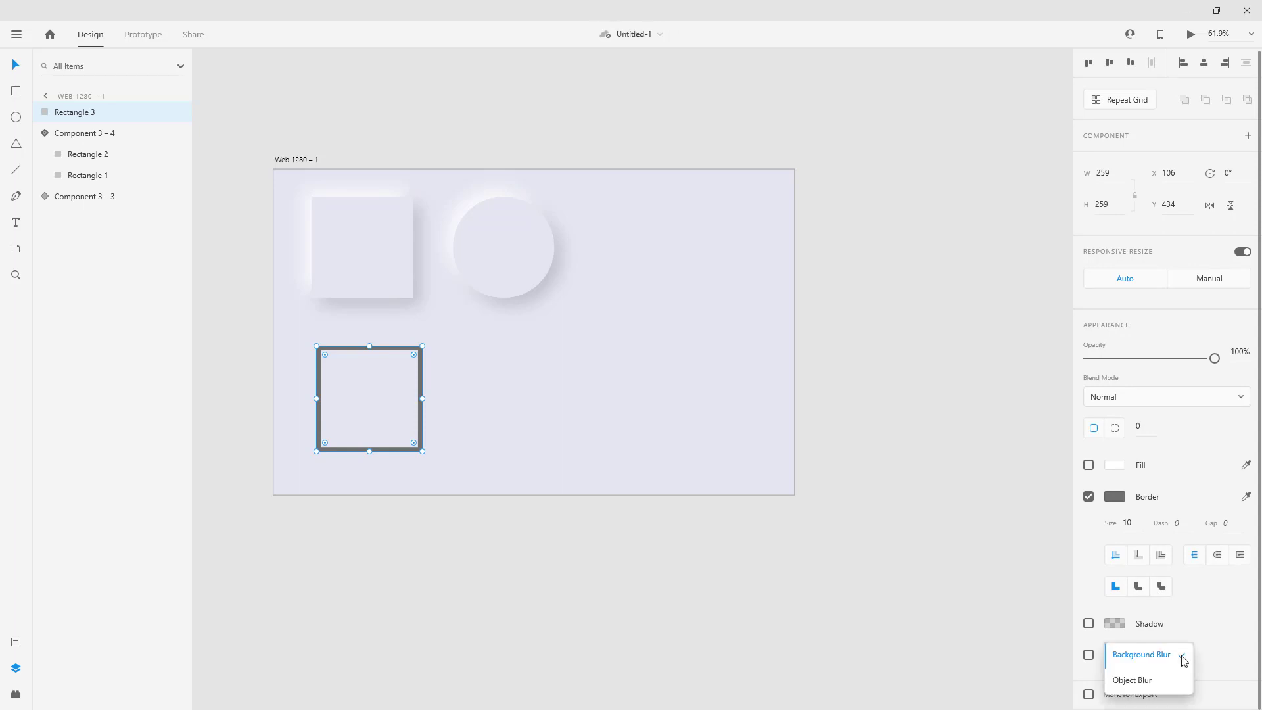
click(1140, 682)
scroll(1204, 626, down, 1)
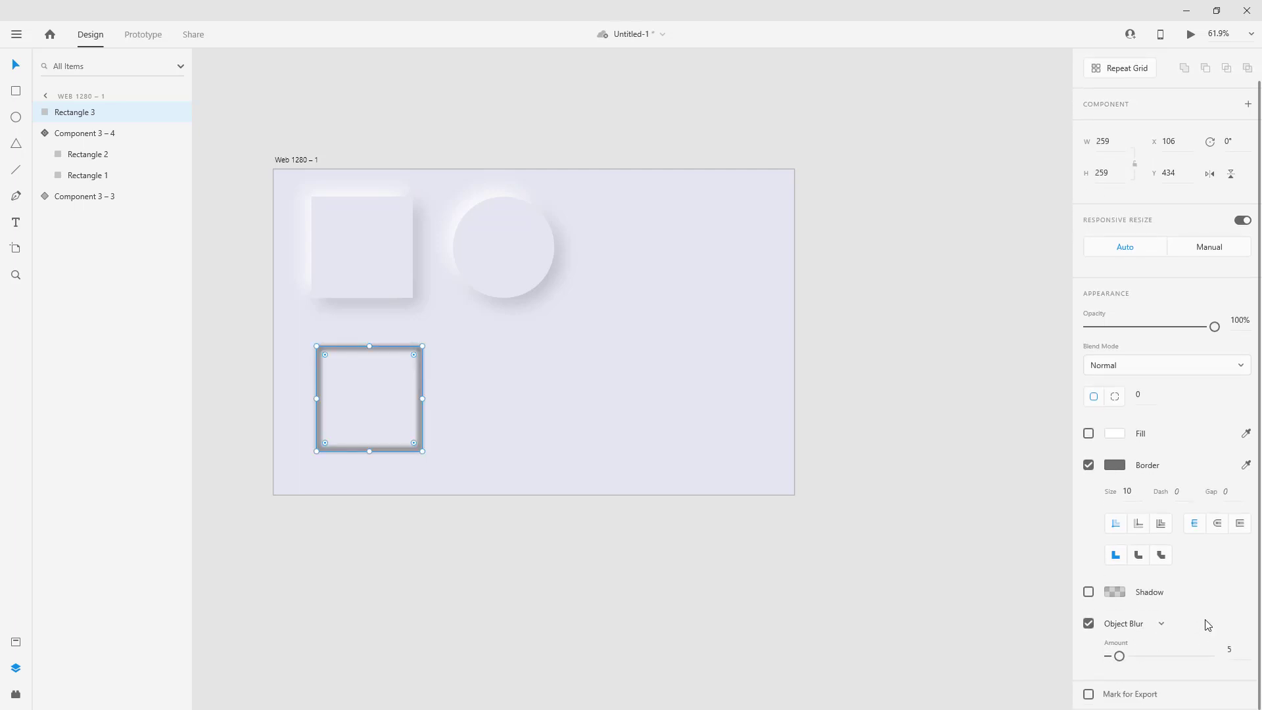
drag(1119, 656, 1127, 658)
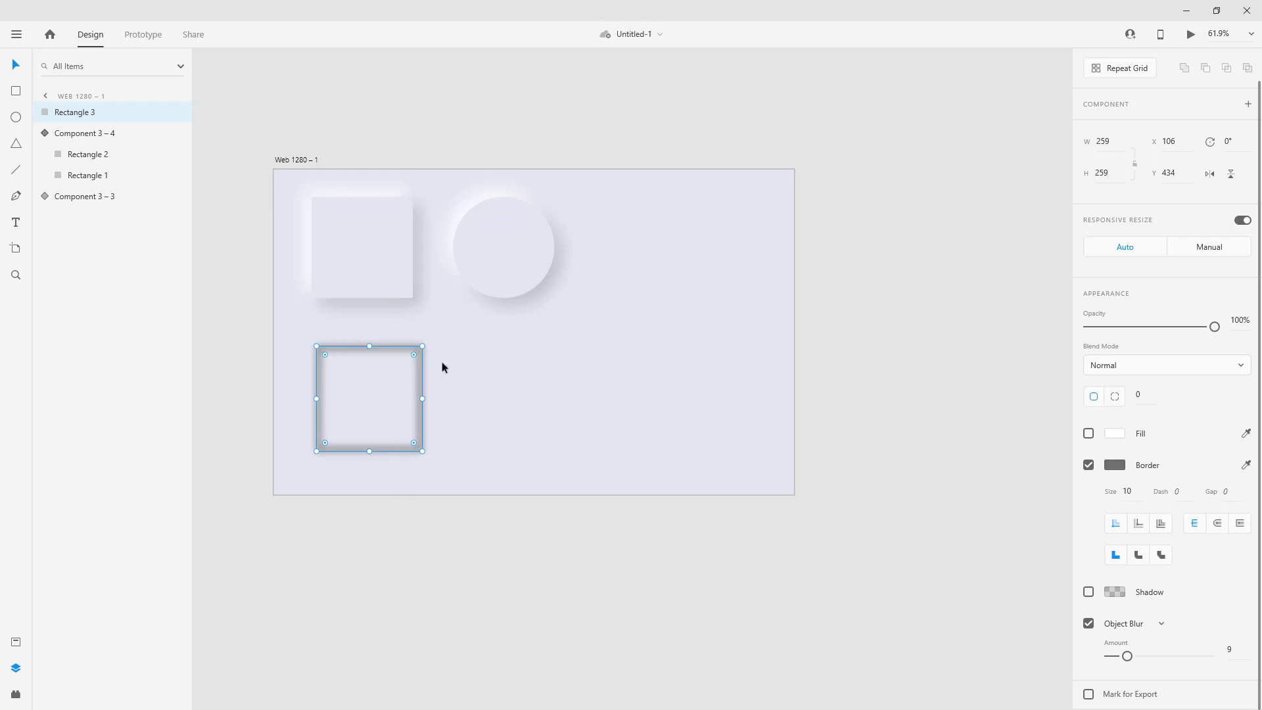
click(437, 413)
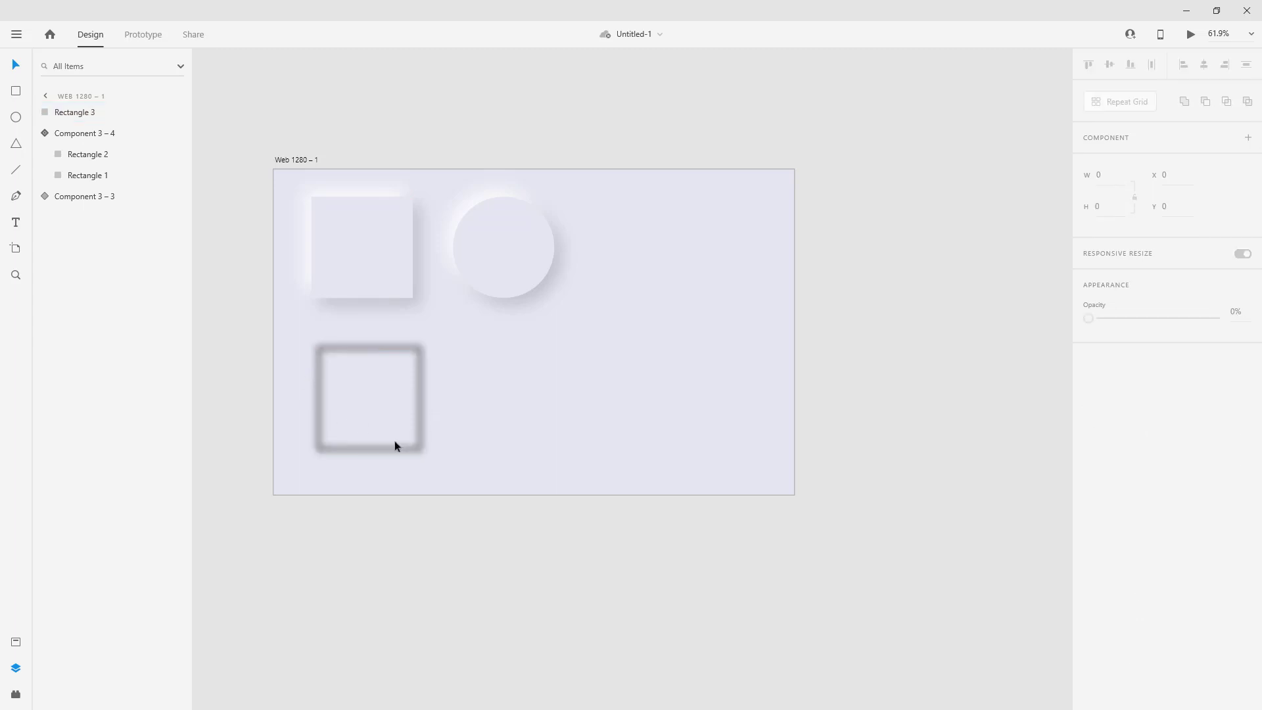
Step: Copy and paste the blurred square, then place the copy level with it under the circle, at about X 436, Y 434
click(368, 450)
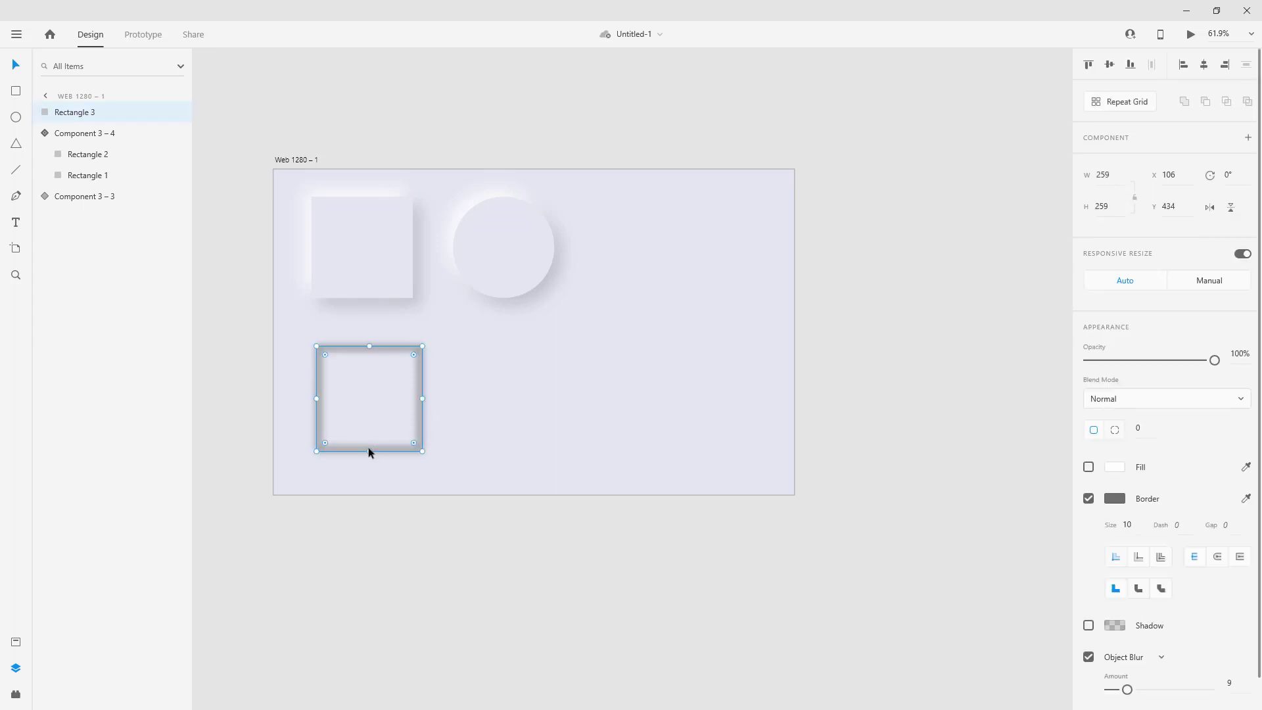
right_click(368, 450)
click(440, 90)
right_click(391, 452)
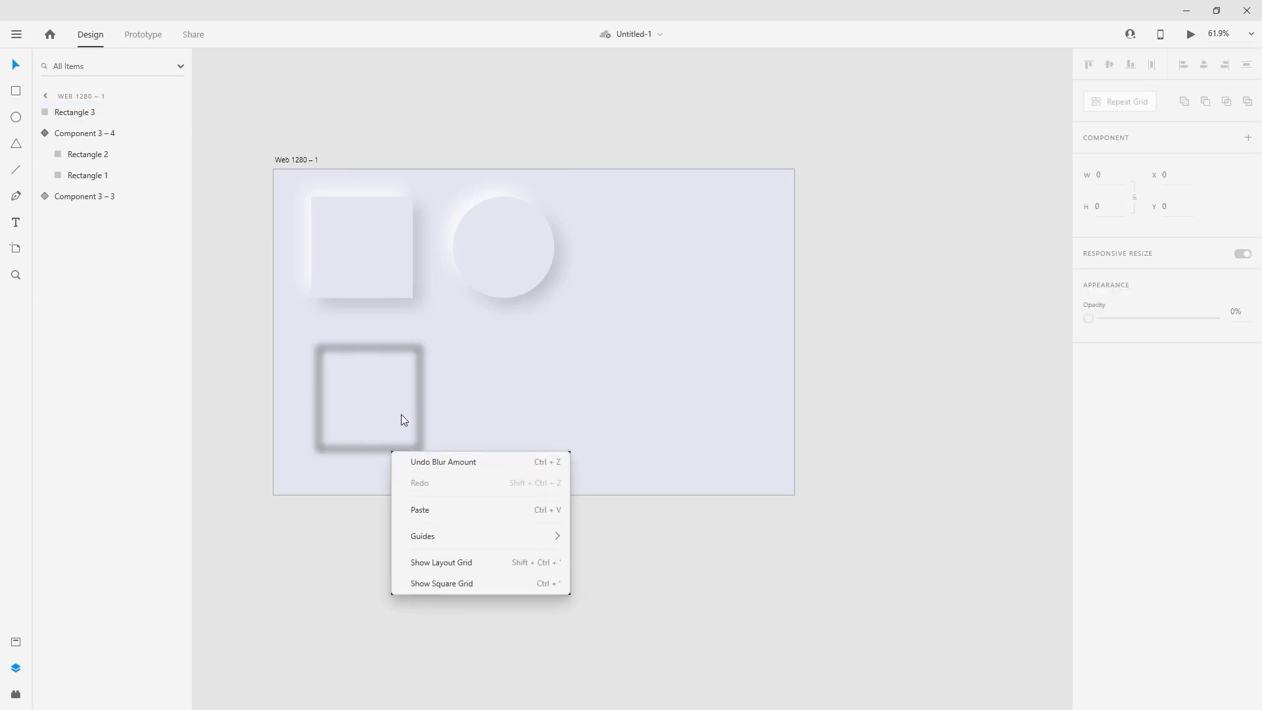
click(427, 511)
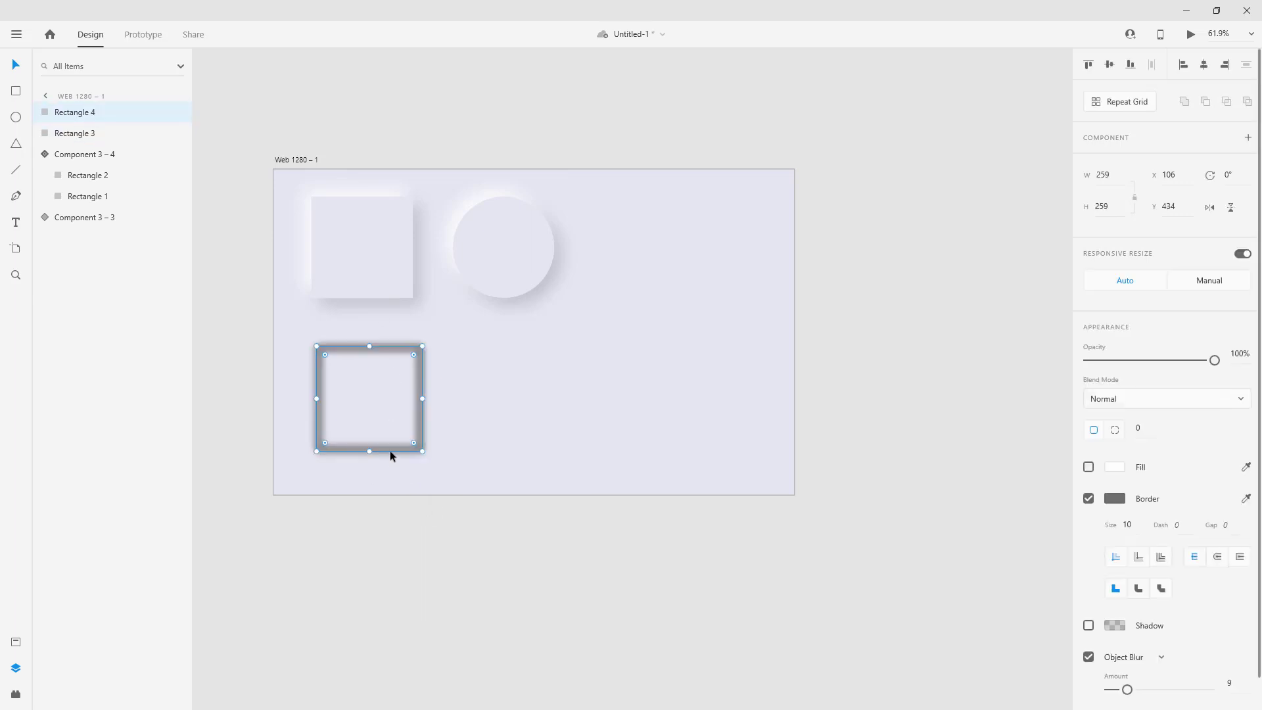
drag(389, 448, 523, 448)
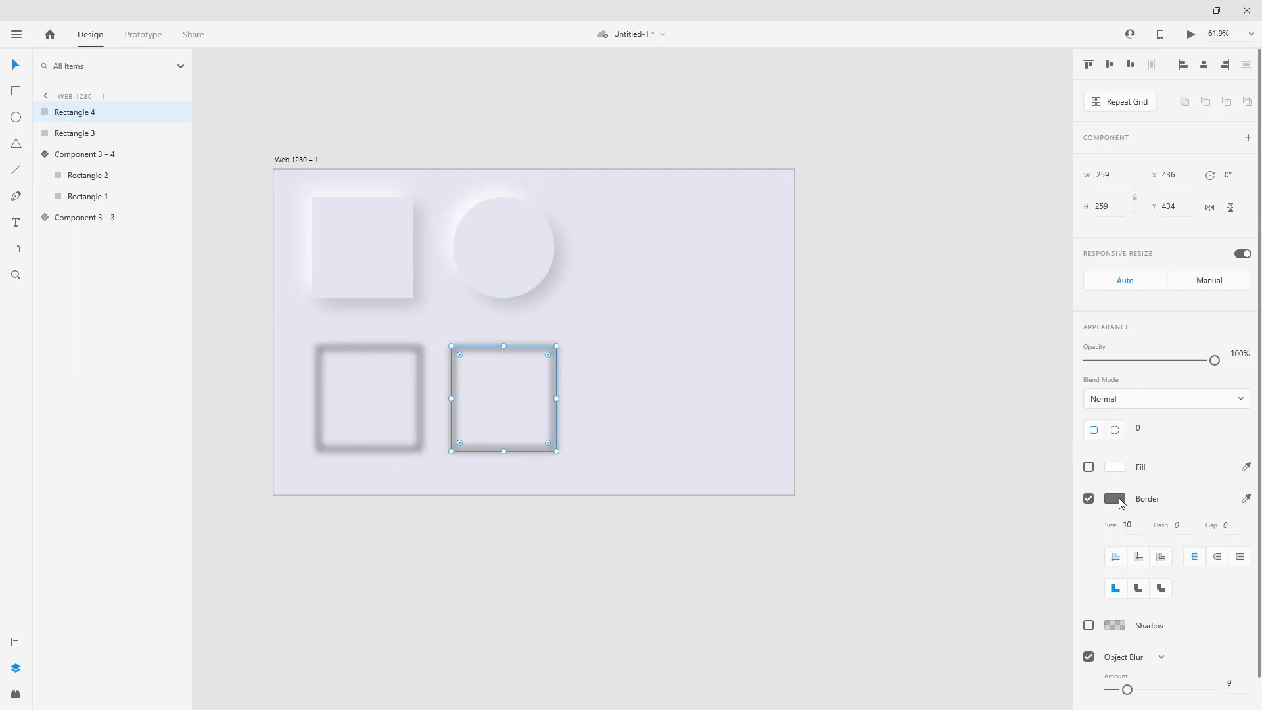
Step: Change the border colour of the copied blurred square under the circle to white, #FFFFFF
click(1118, 499)
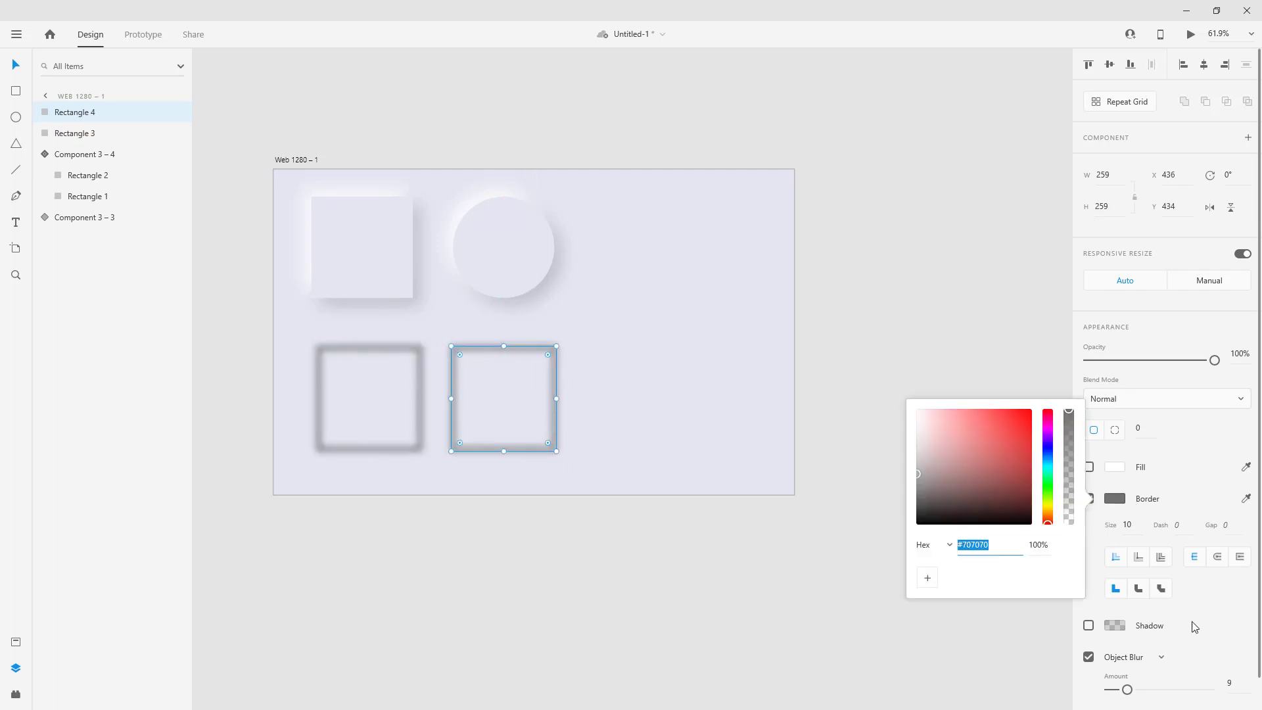
click(1213, 609)
scroll(1204, 612, down, 1)
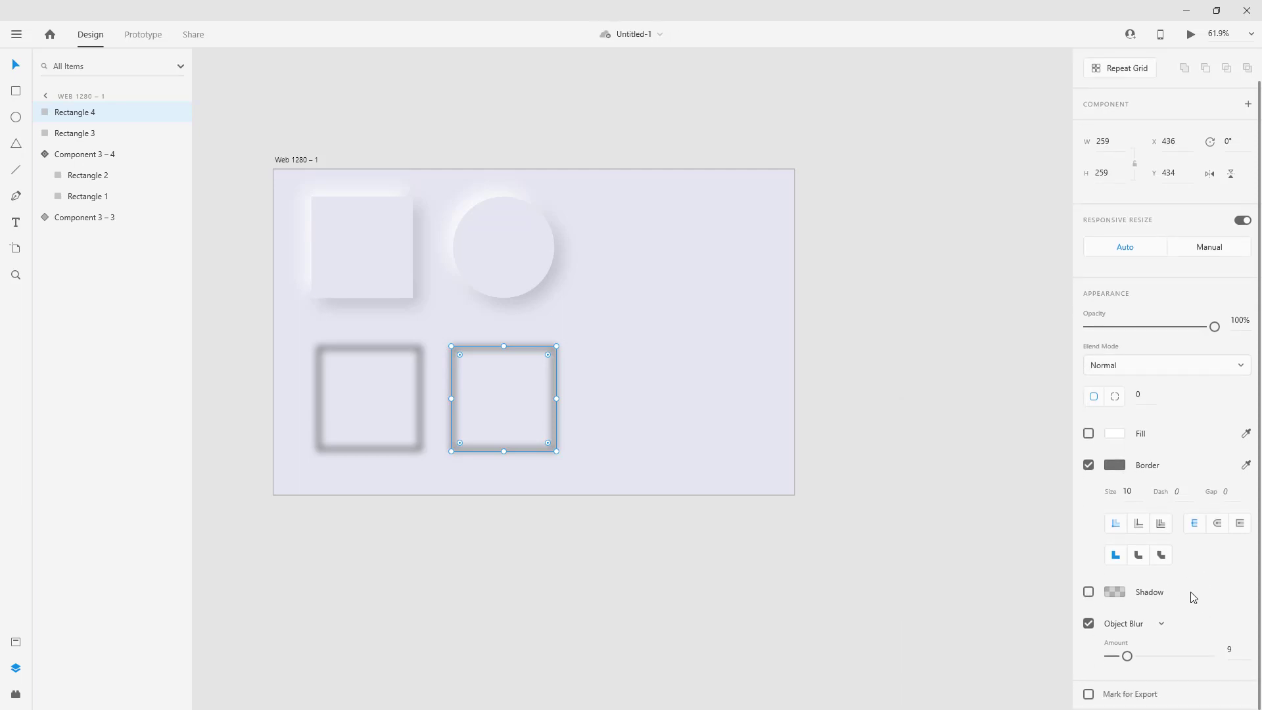
click(1116, 467)
drag(966, 456, 841, 328)
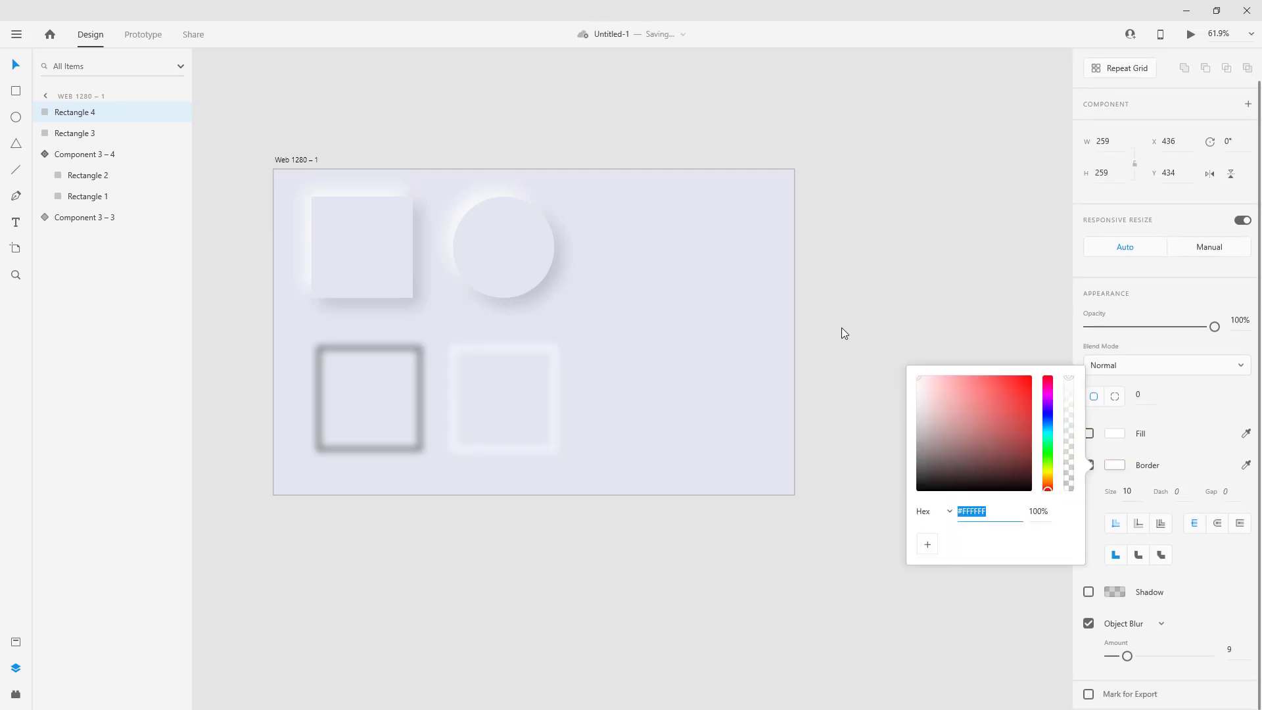
click(632, 421)
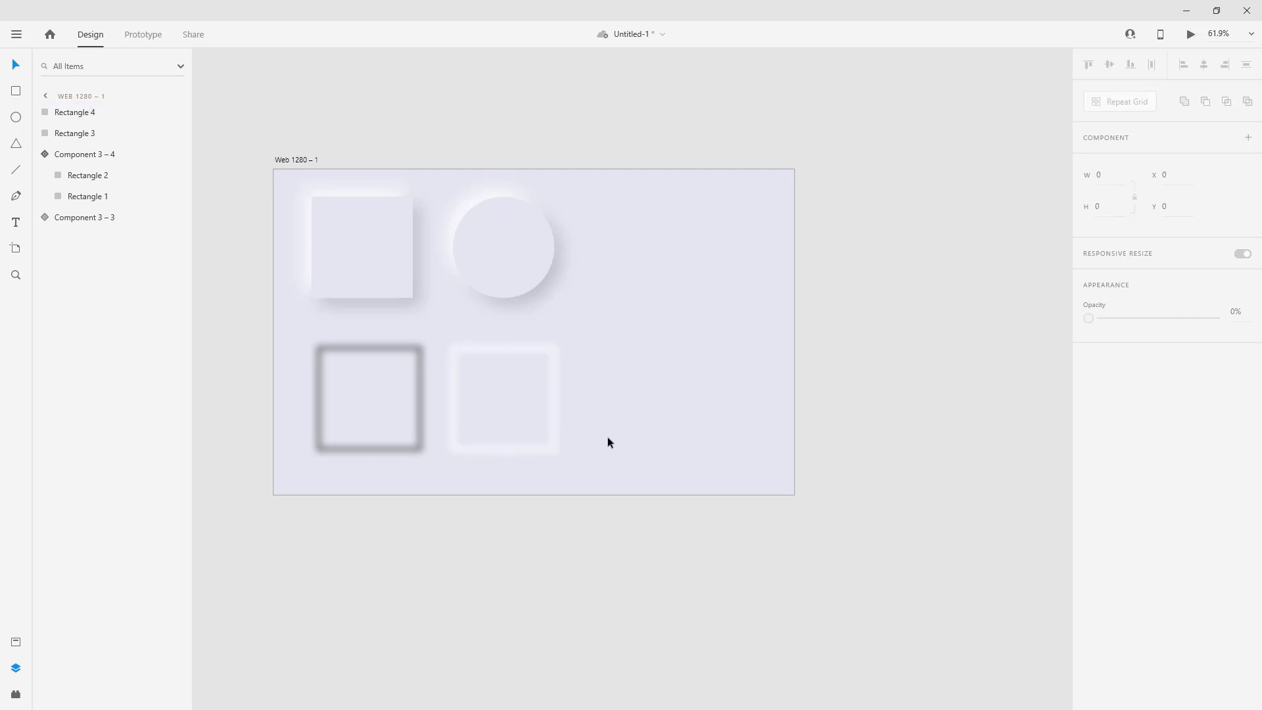
Step: Duplicate the white-bordered square and place the copy level with it at about X 766, Y 434
click(533, 451)
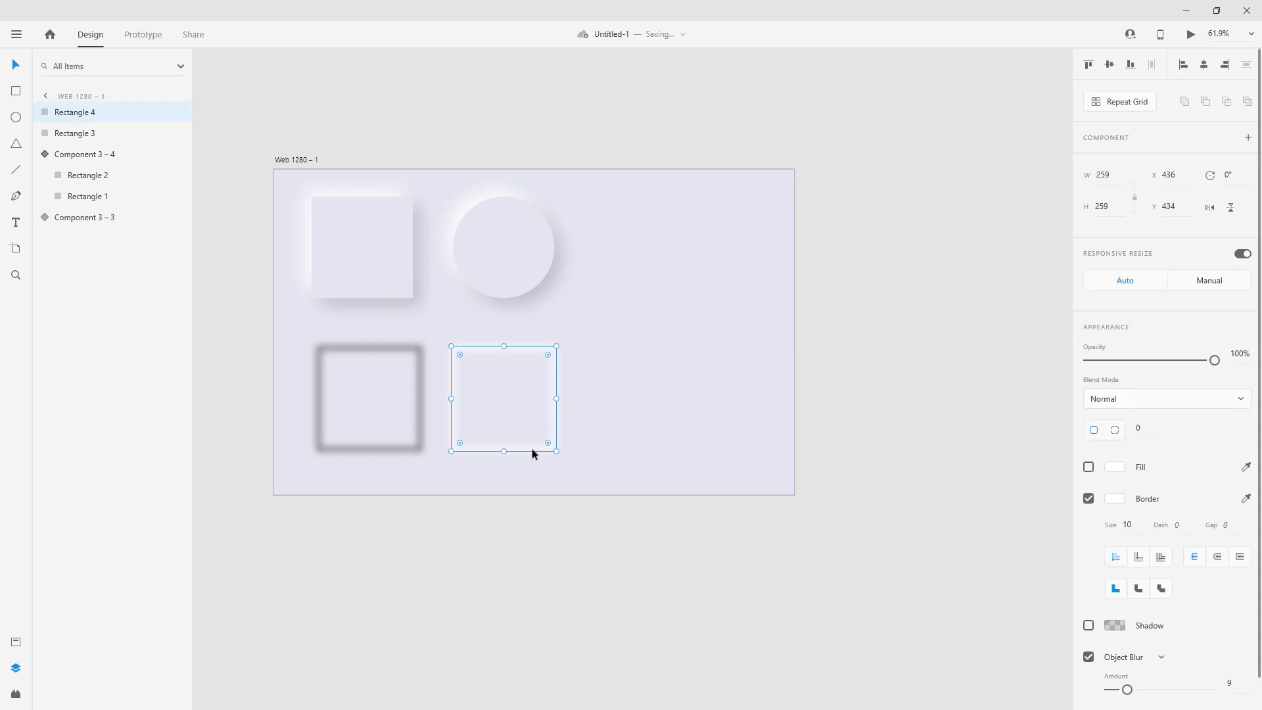
drag(531, 449, 700, 447)
Step: Turn off the Object Blur on the new copy, make its border bright red, and save the document
scroll(1102, 631, down, 1)
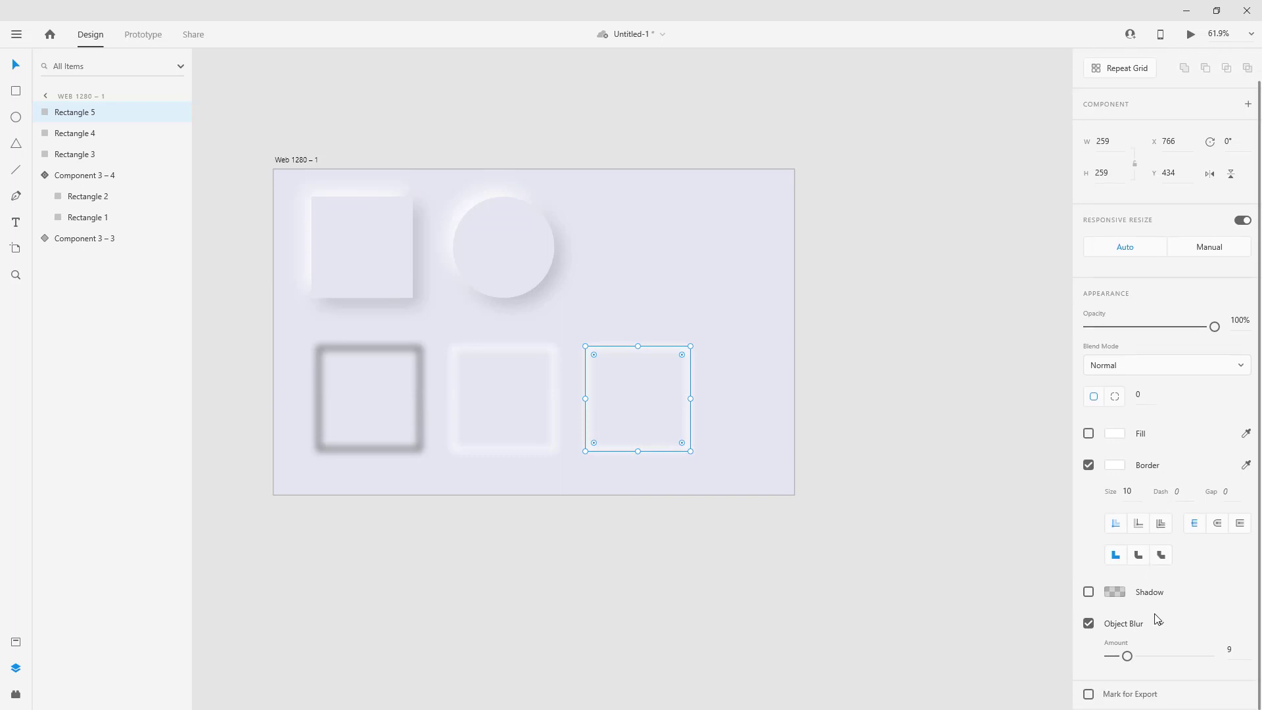
click(1088, 623)
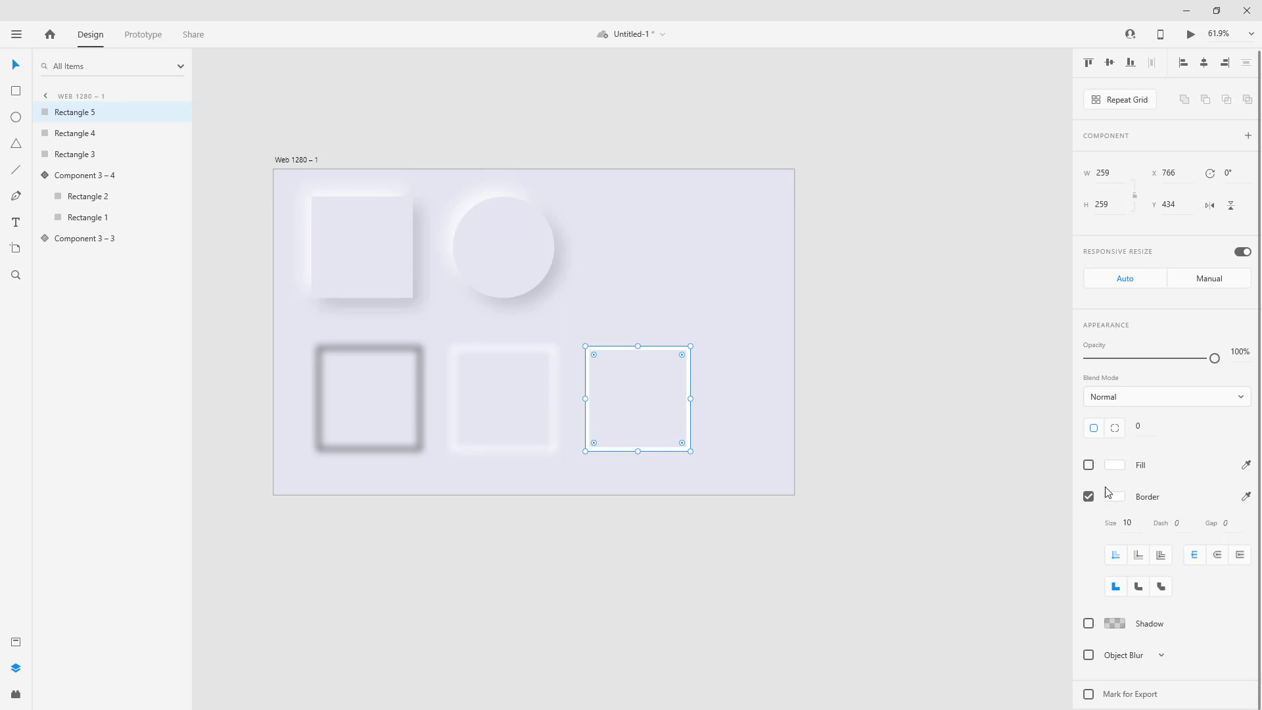
key(ctrl+s)
click(1116, 497)
drag(1025, 487, 1030, 408)
click(725, 353)
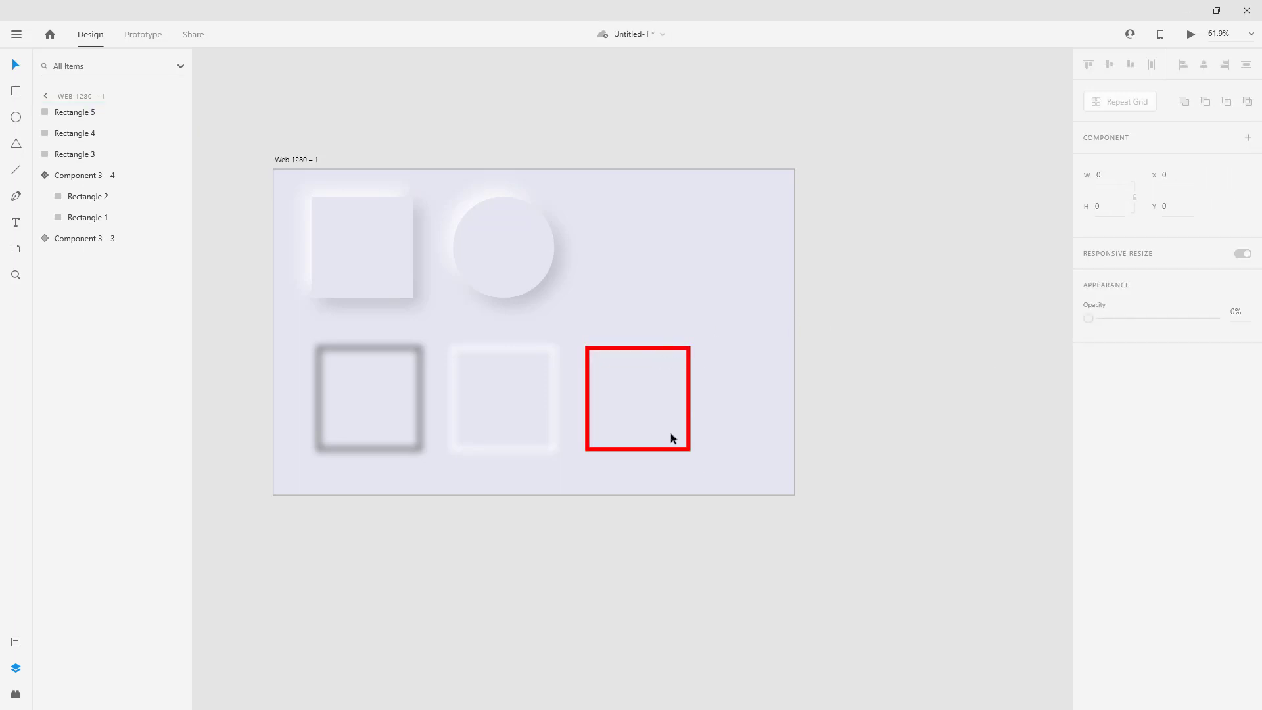
Step: Move both blurred squares onto the red square, the white one at about X 774, Y 434 and the gray one at X 766, Y 434
click(623, 354)
click(571, 354)
drag(454, 350, 601, 353)
drag(388, 351, 657, 351)
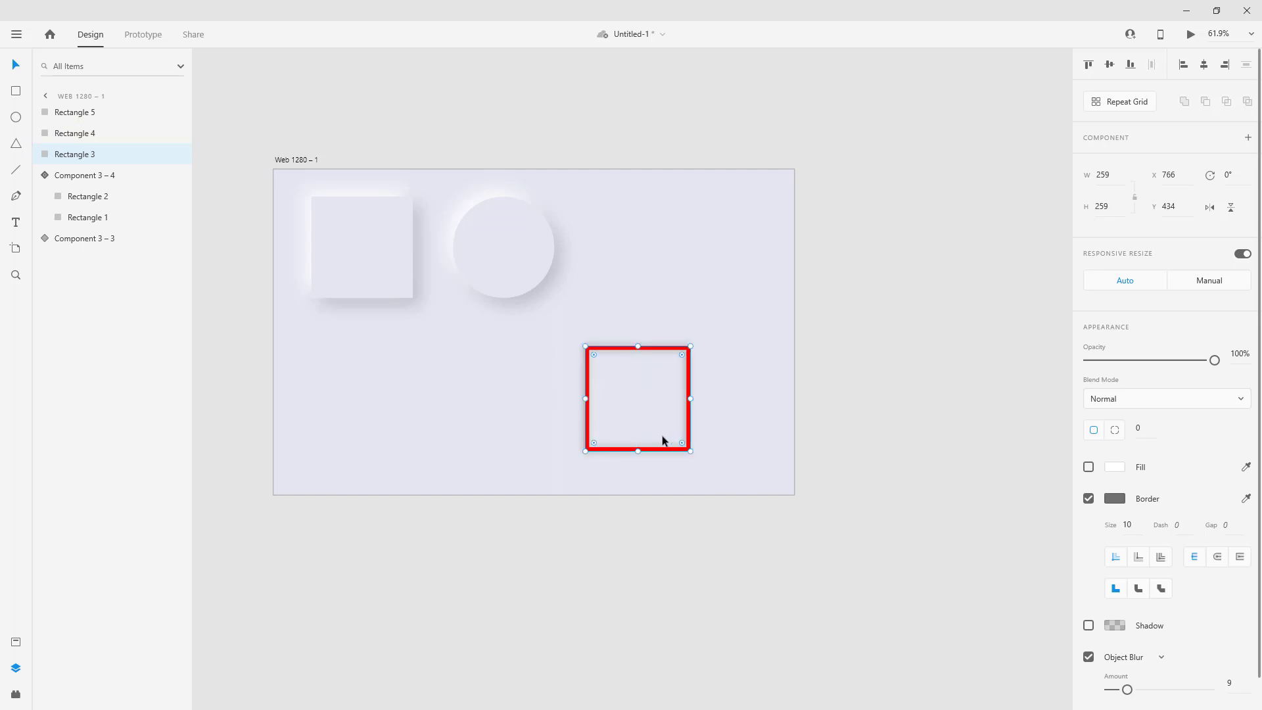
double_click(83, 156)
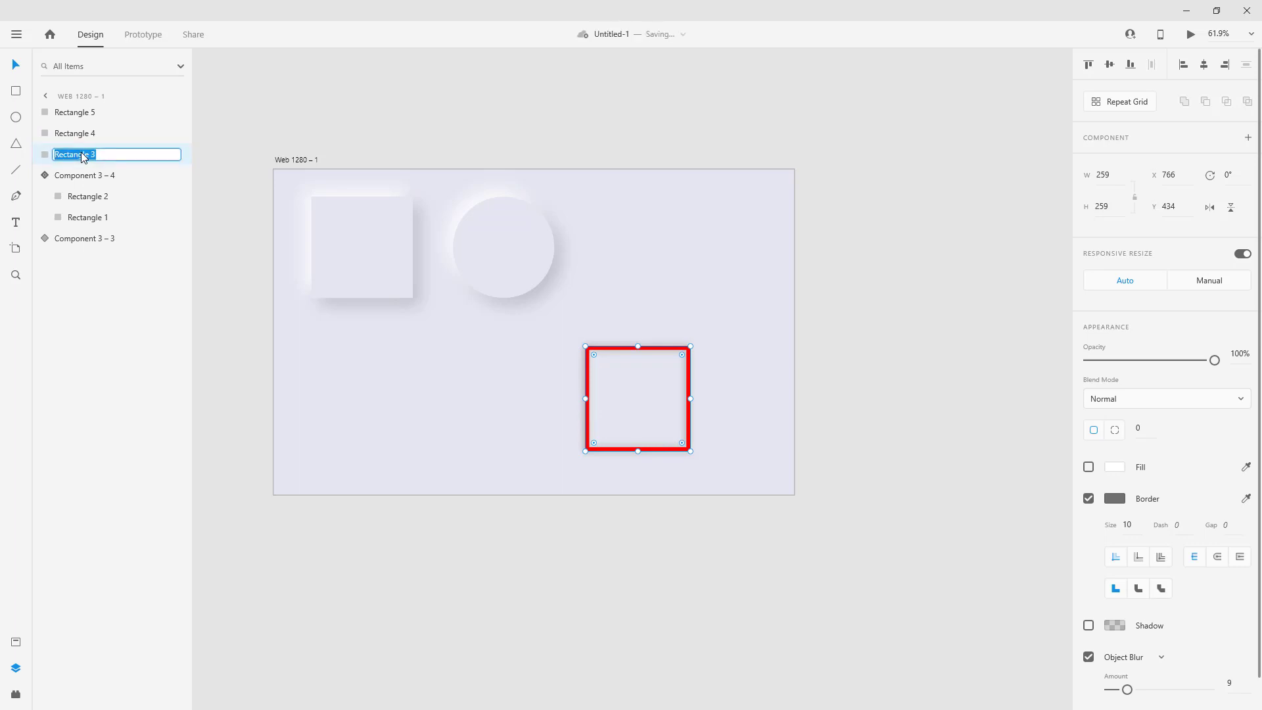
text(dak)
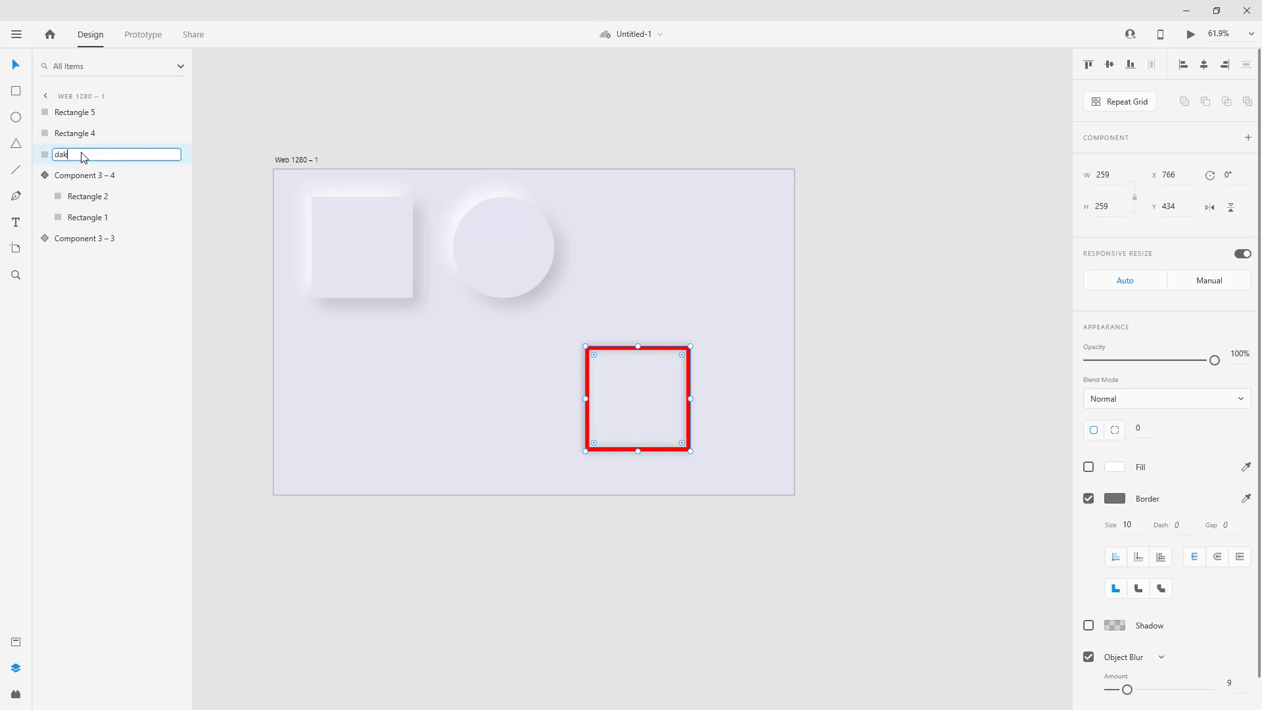
key(BackSpace)
text(r)
click(77, 138)
click(175, 134)
click(175, 134)
double_click(76, 134)
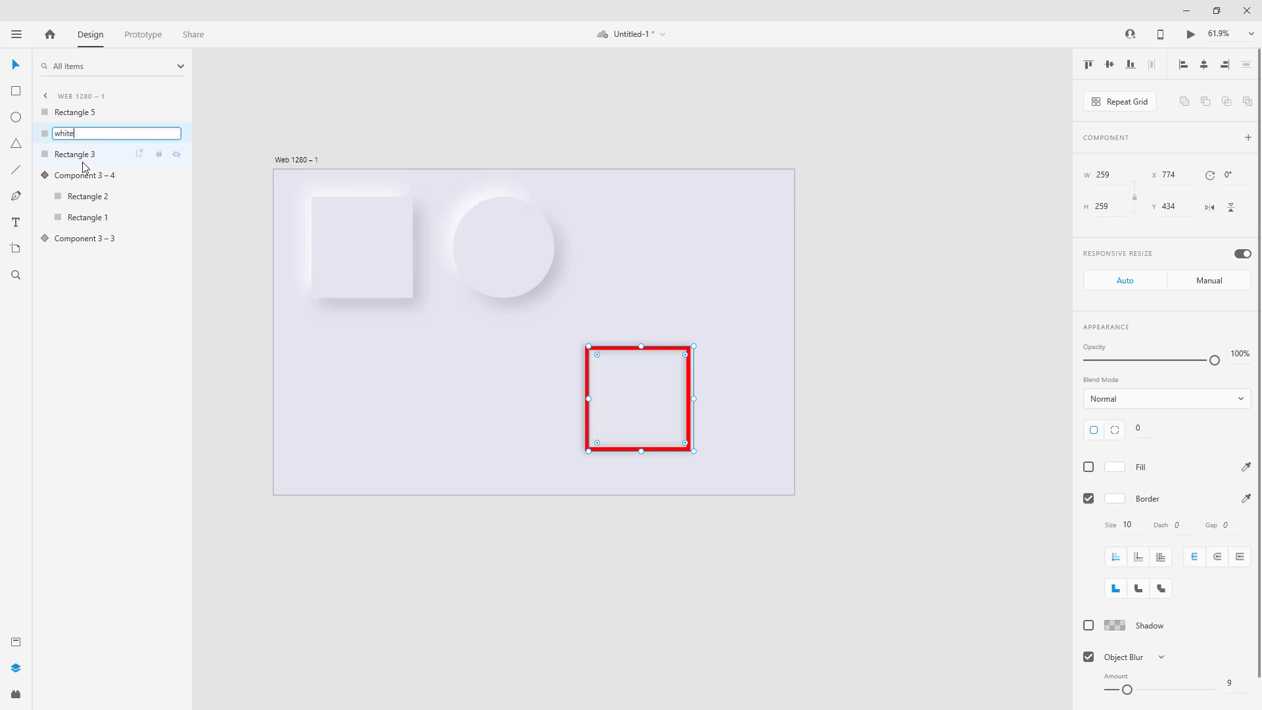
double_click(87, 162)
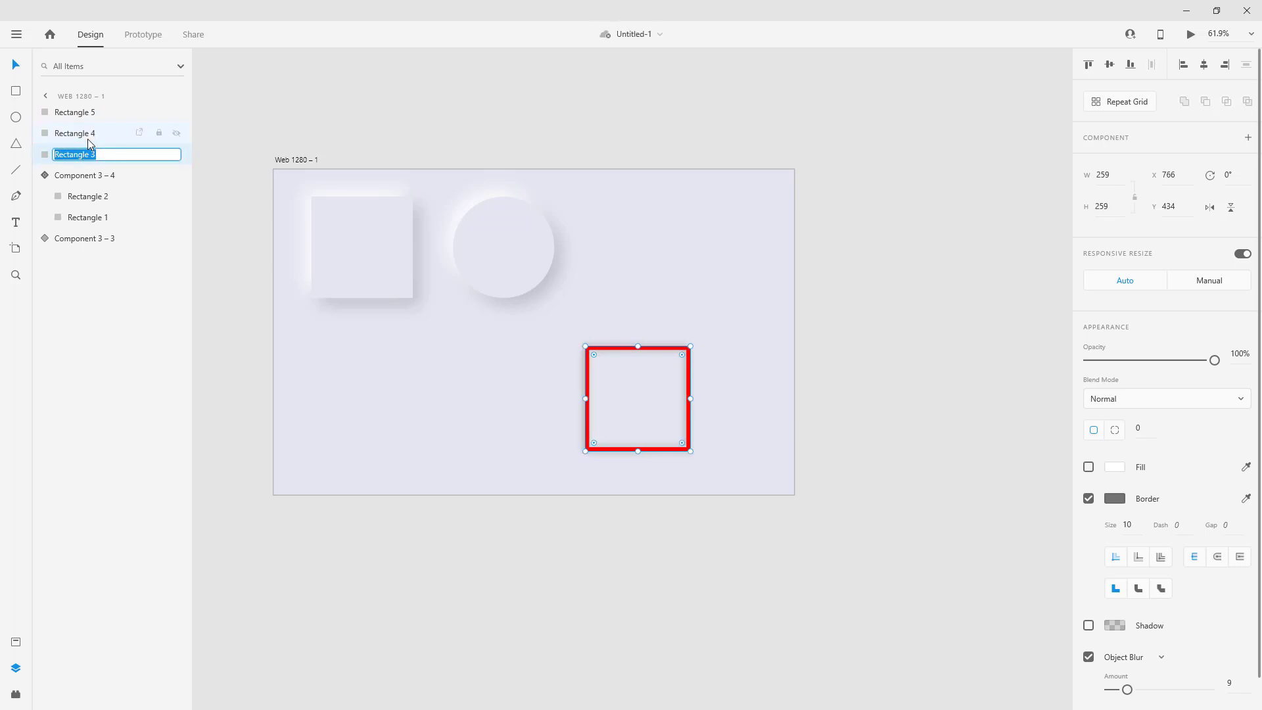
Step: Rename the white-bordered square's layer, Rectangle 4, as white
double_click(88, 137)
text(white)
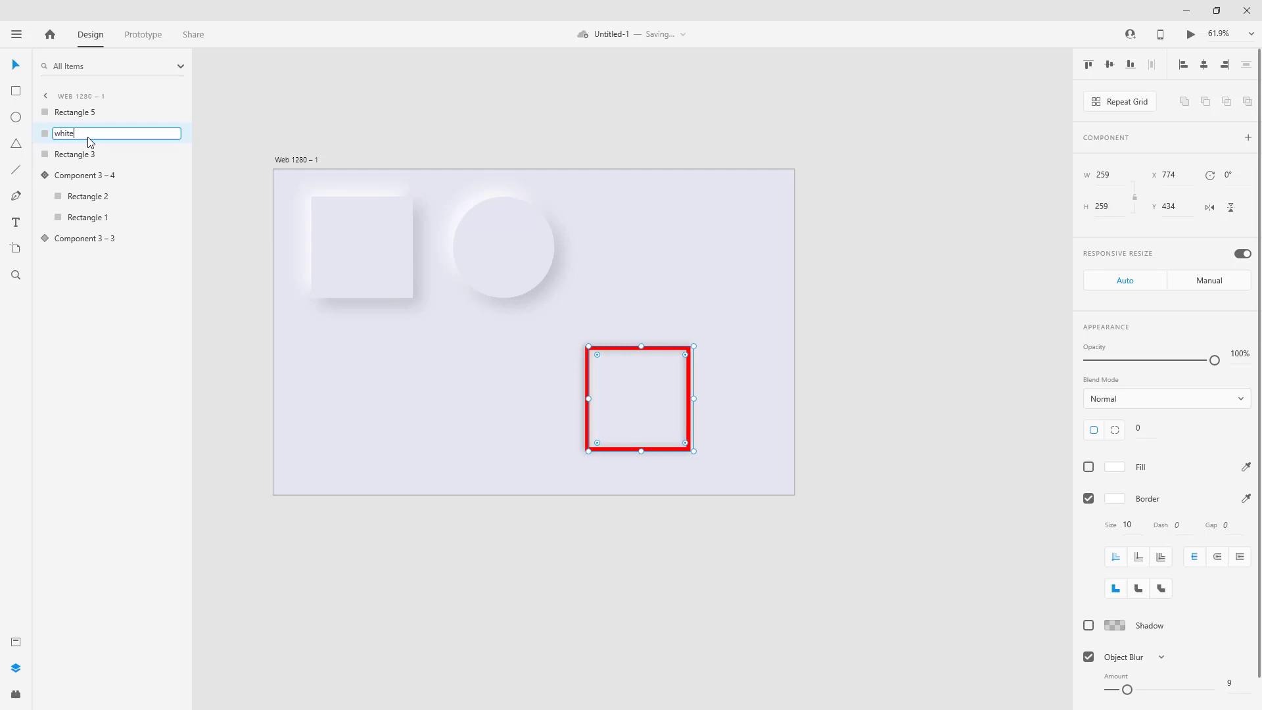
key(Return)
Step: Rename the gray-bordered square's layer, Rectangle 3, as black and save the document
click(85, 163)
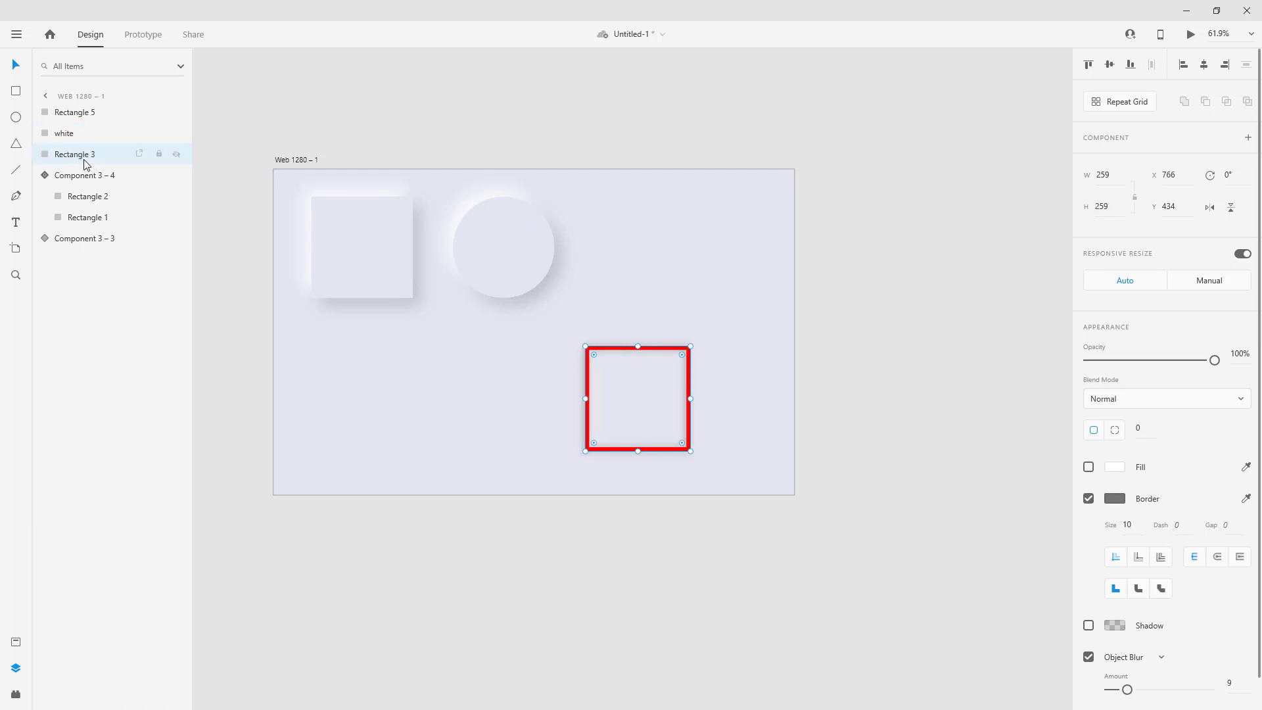
double_click(81, 157)
text(black)
key(Return)
click(731, 428)
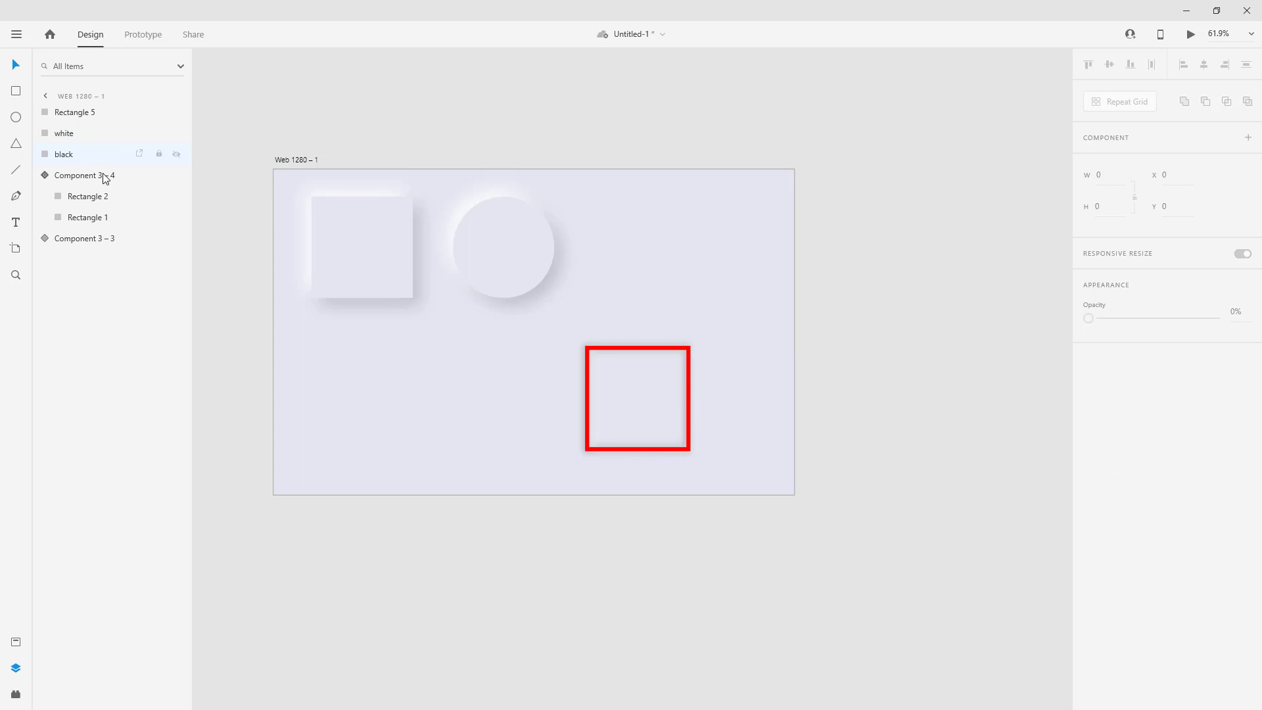
key(ctrl+s)
click(68, 137)
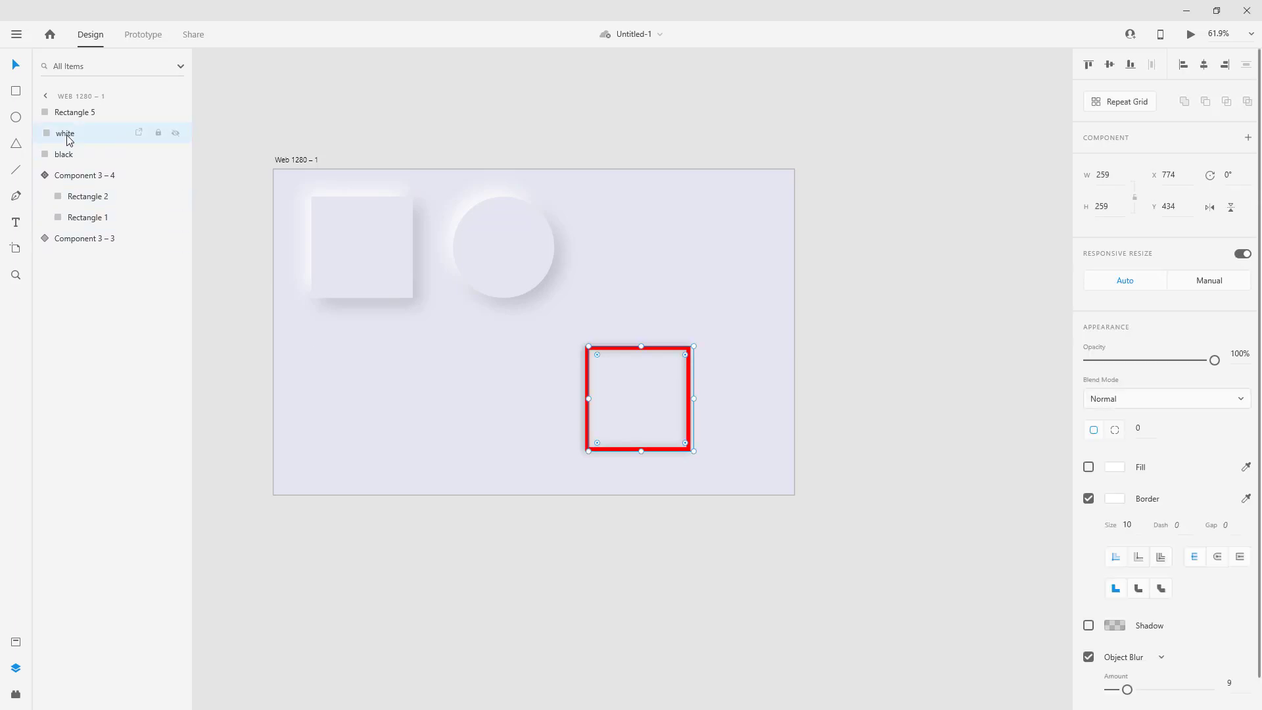
click(78, 113)
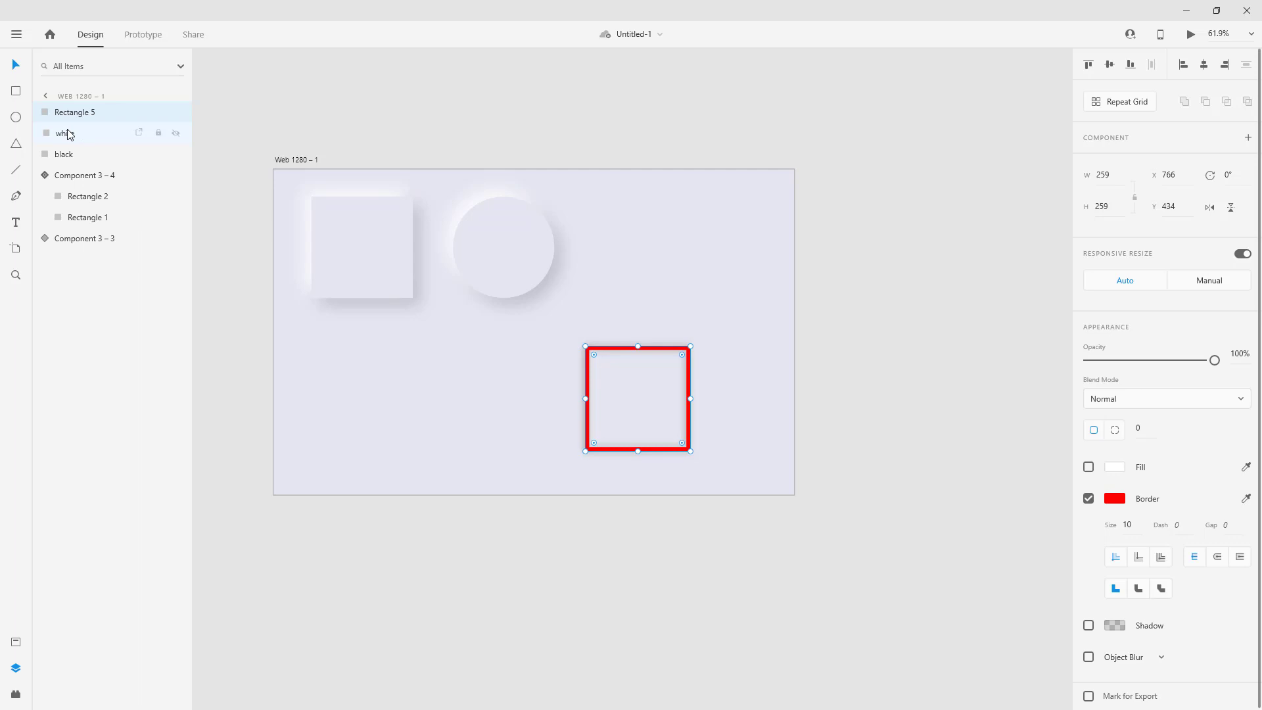
click(89, 196)
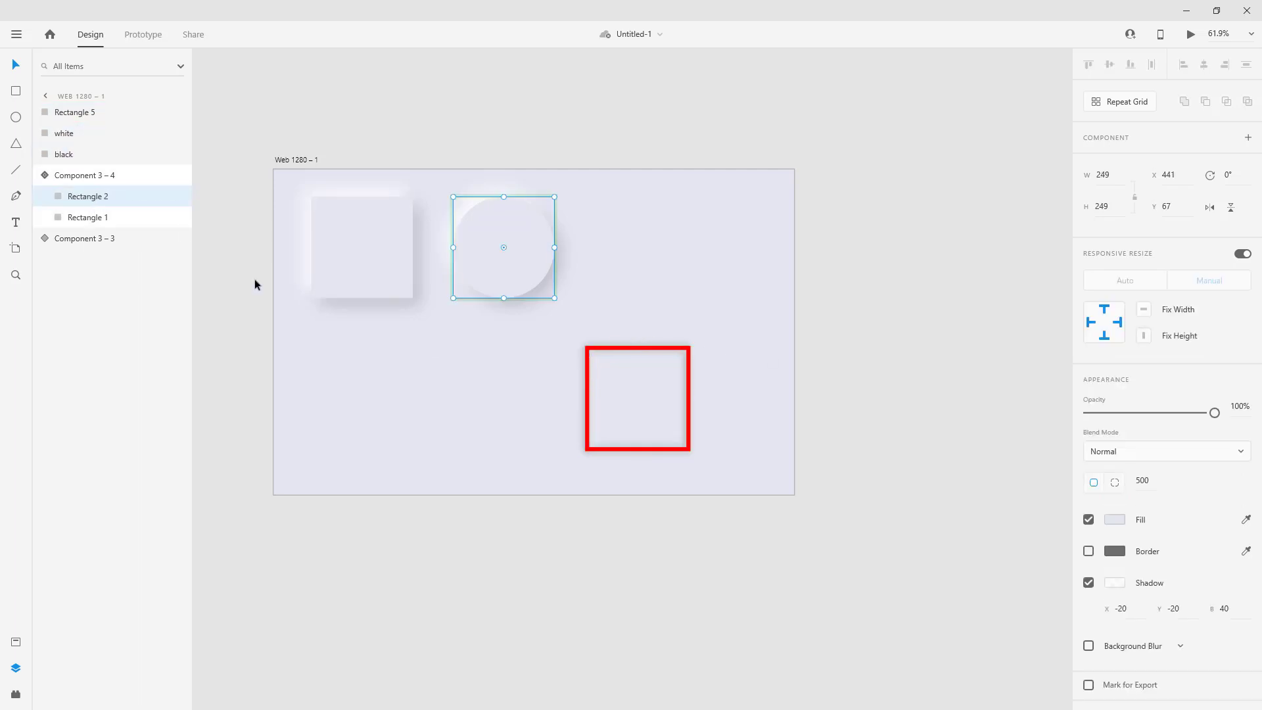
Step: Set the width and height of the white layer to 299
click(74, 135)
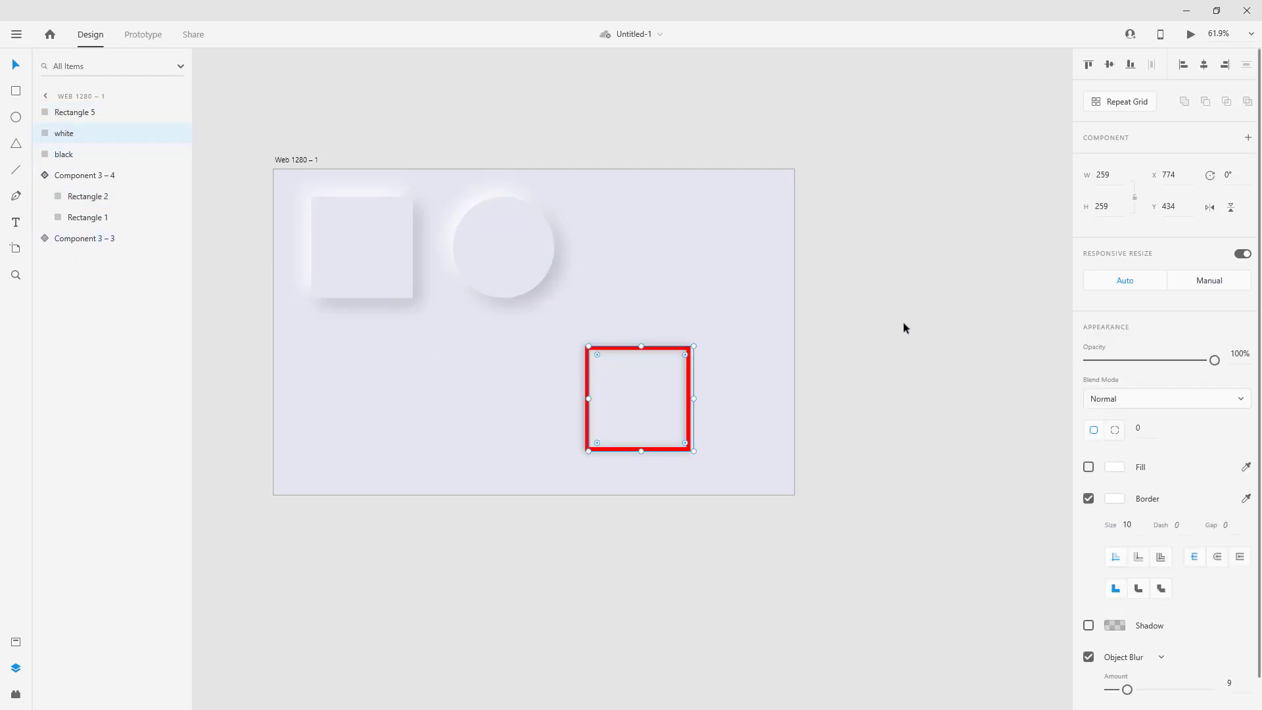
drag(1101, 174, 1122, 175)
text(4)
text(99)
double_click(1106, 205)
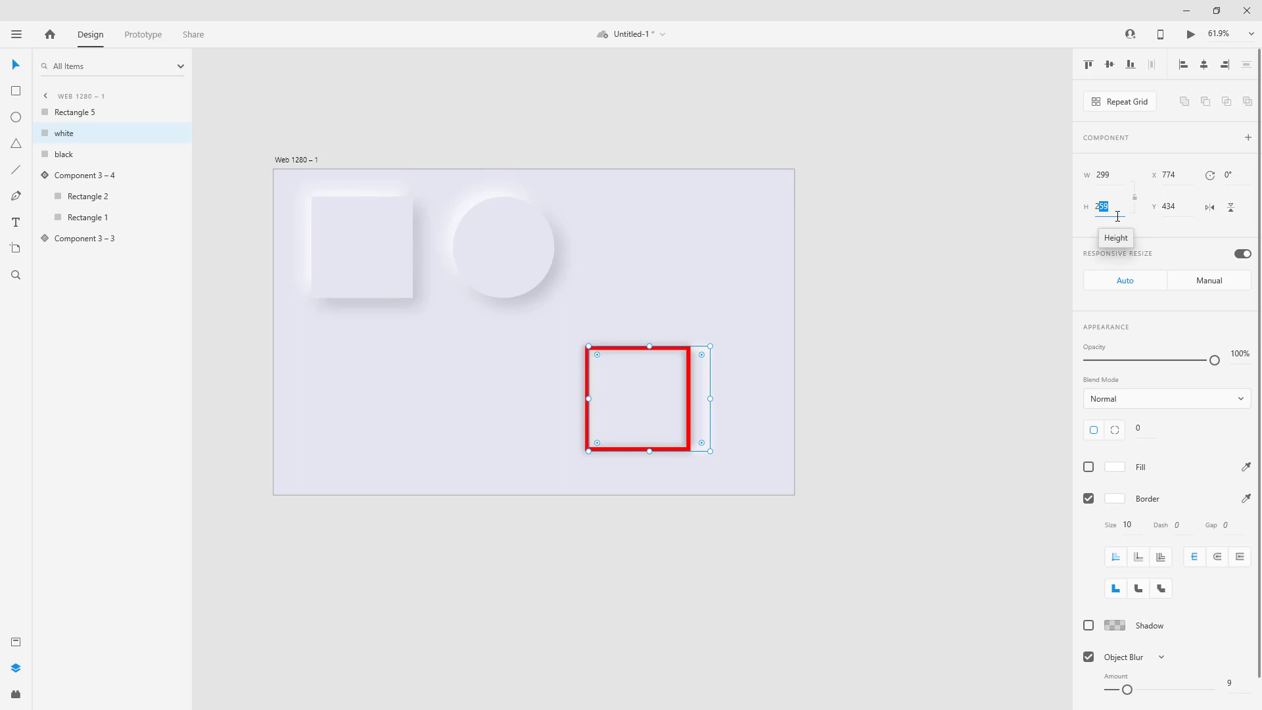
text(99)
key(Return)
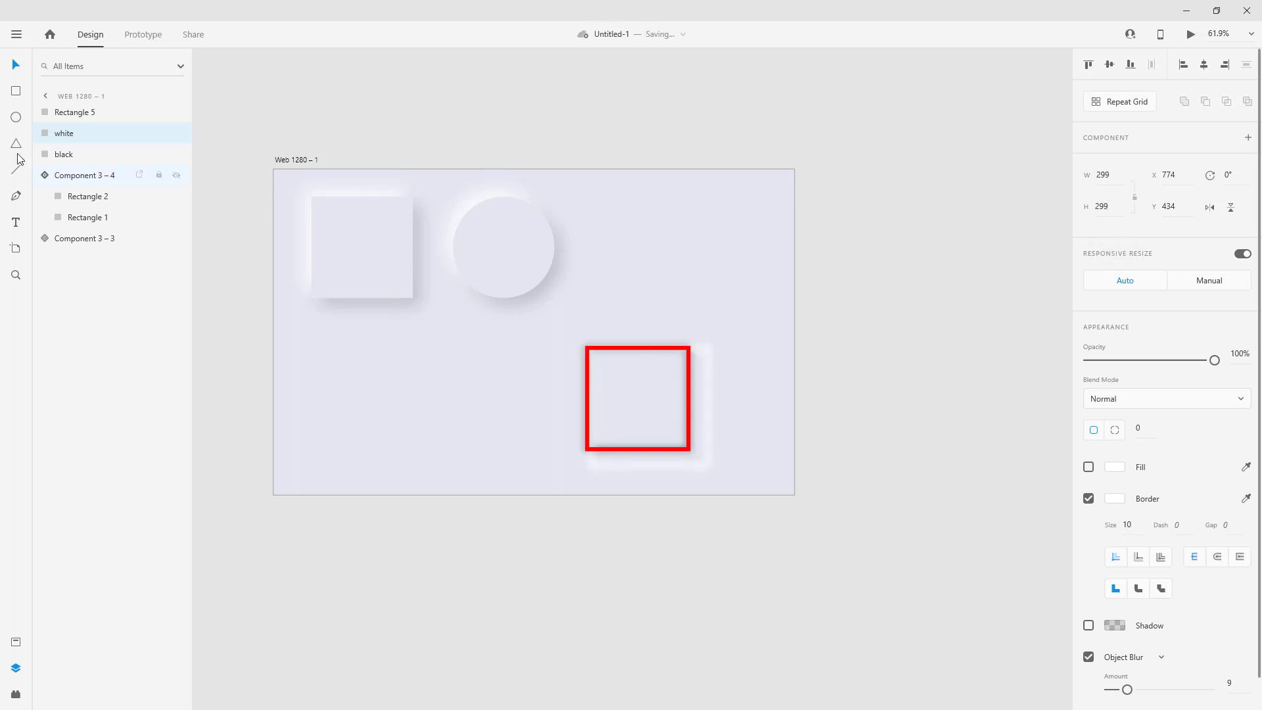
Step: Set the width and height of the black layer to 299
click(66, 157)
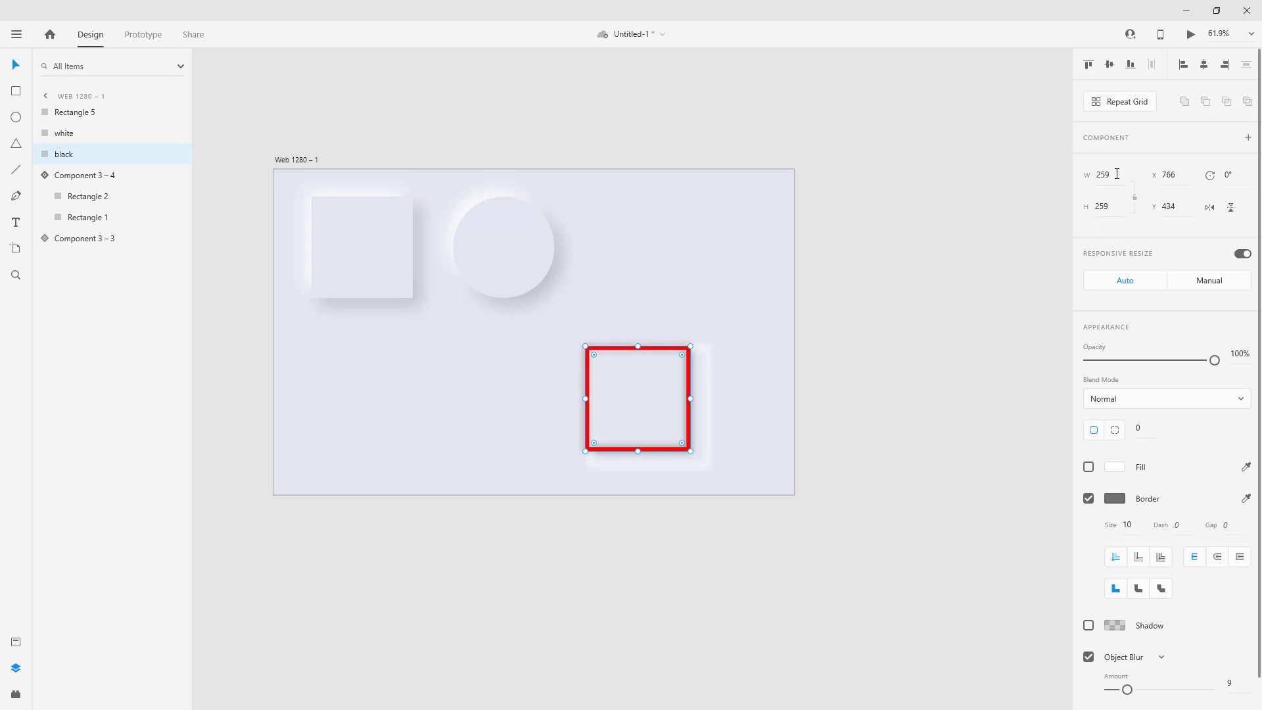
drag(1101, 175, 1117, 209)
text(99)
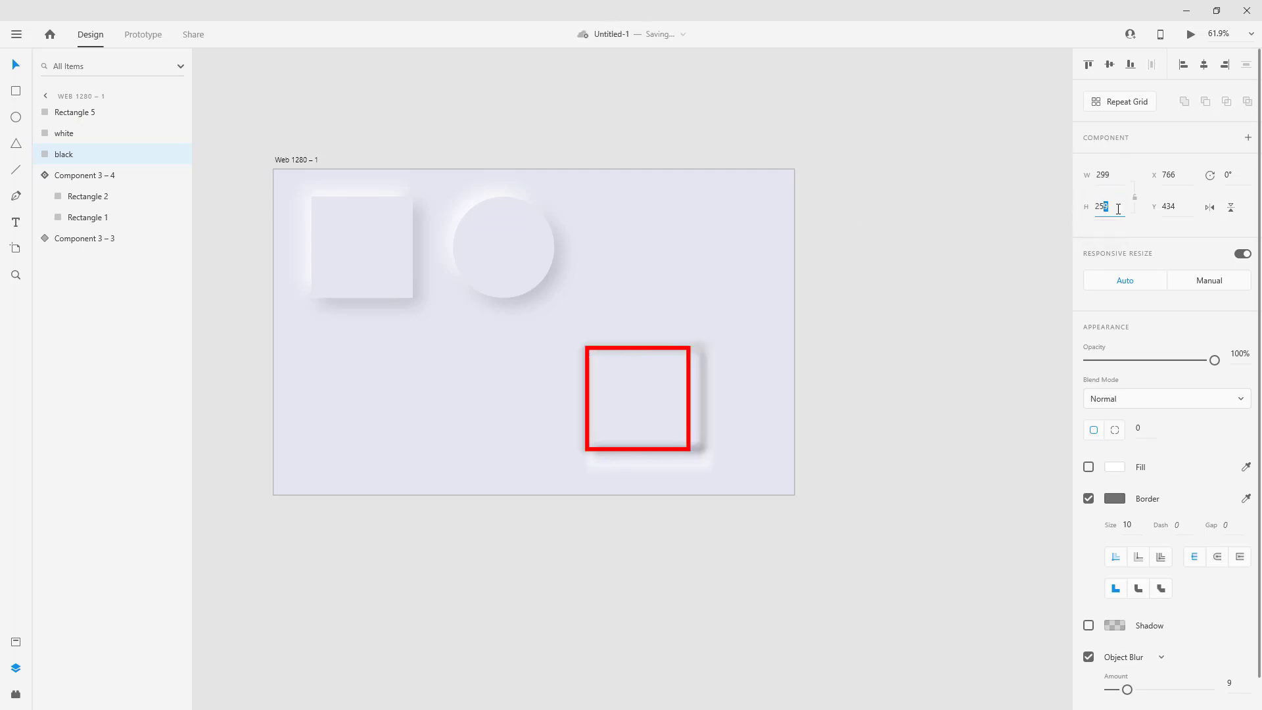
text(99)
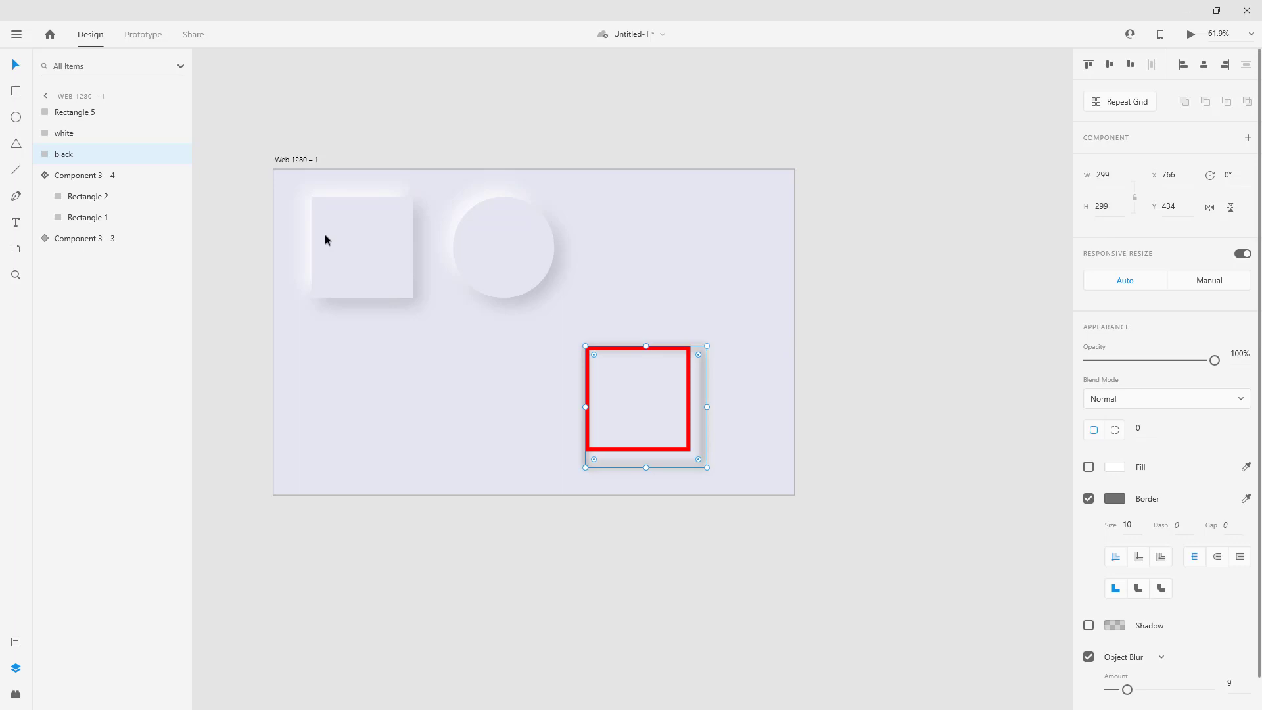
Step: Nudge the white layer up and to the left of the red square, to X 724, Y 394
click(88, 135)
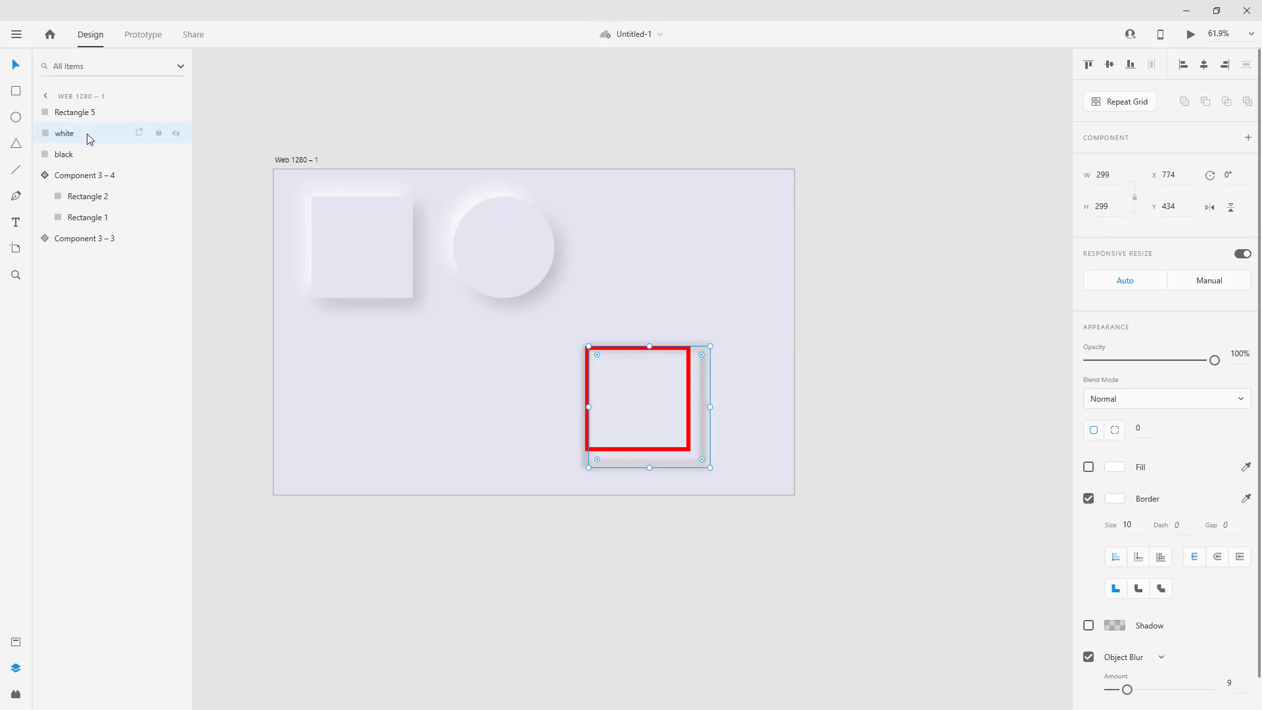
key(shift+Left)
key(shift+Left)
key(shift+Left)
key(shift+Left)
key(shift+Up)
key(shift+Up)
key(shift+Up)
key(shift+Up)
key(shift+Left)
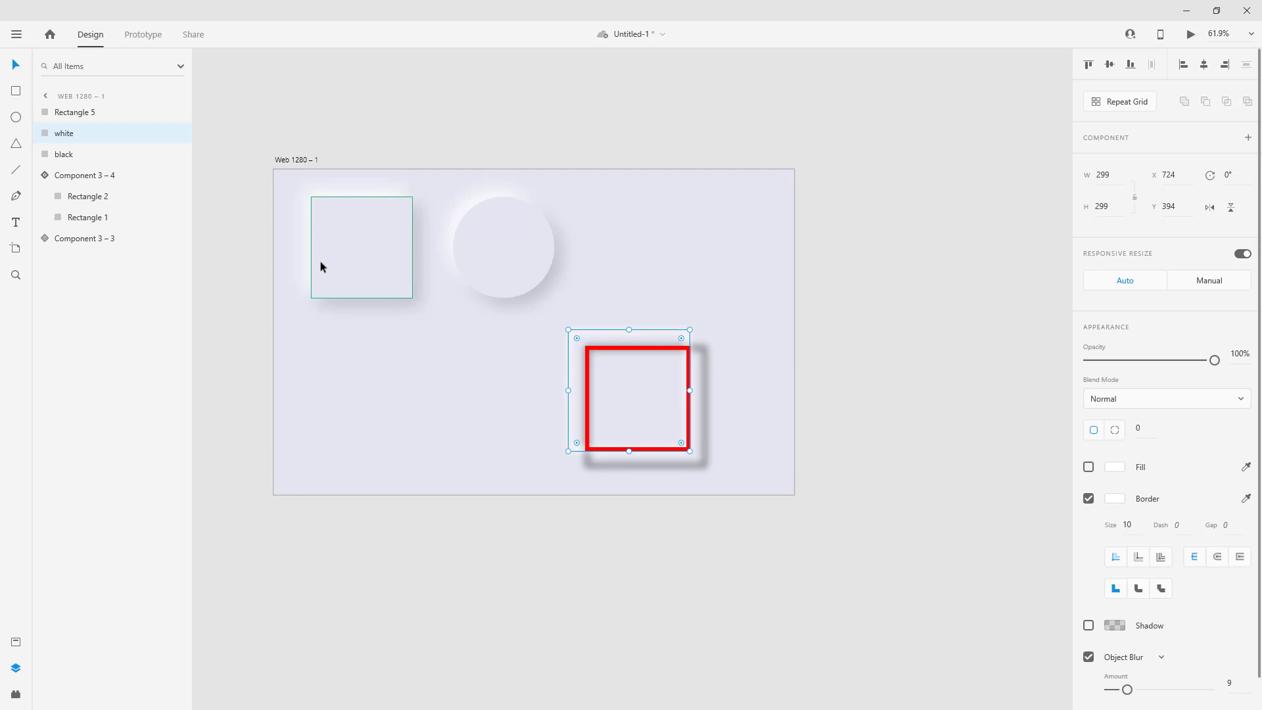
scroll(1087, 604, down, 1)
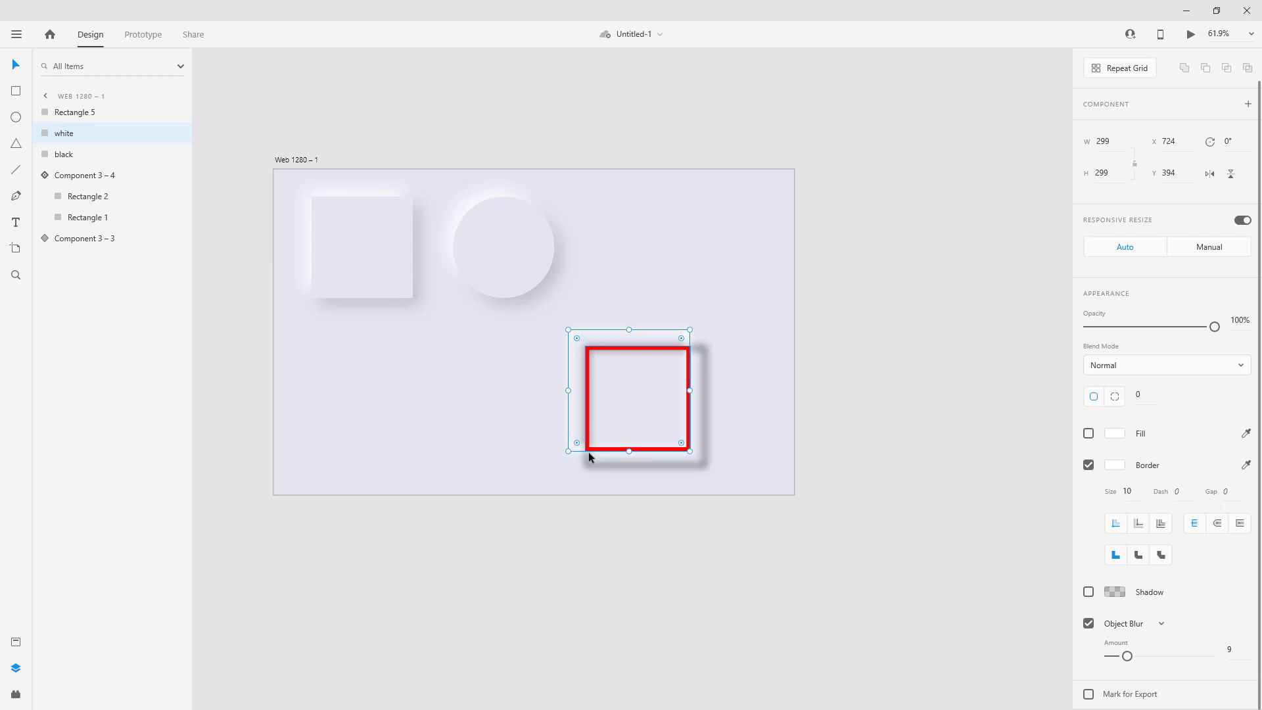
click(704, 321)
drag(561, 320, 689, 464)
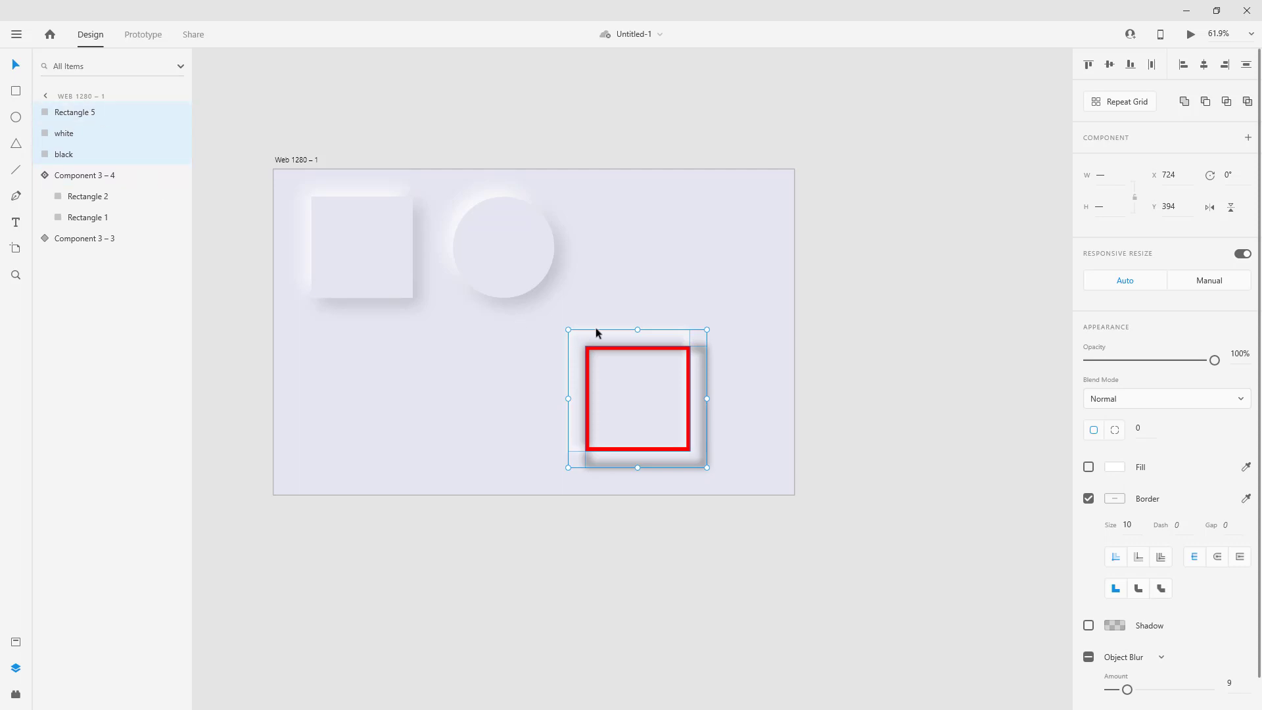
right_click(635, 343)
click(574, 318)
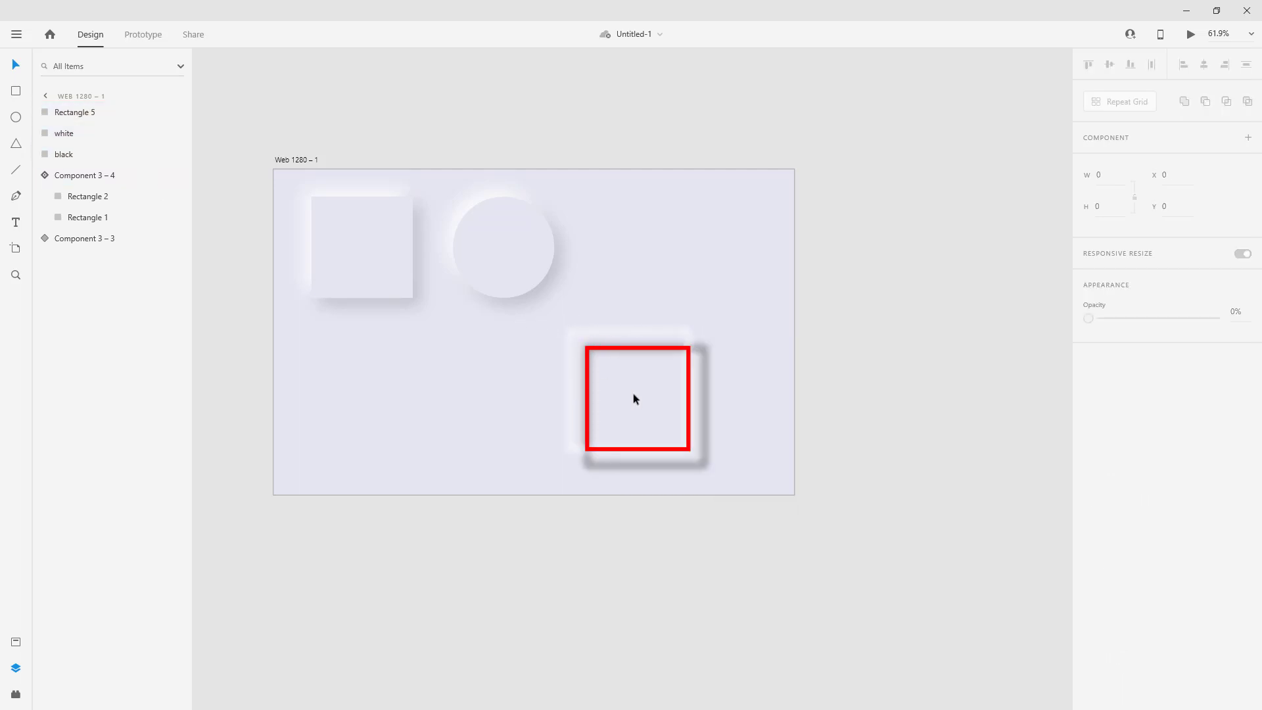
Step: Select the red, white and black squares together and apply Mask with Shape to them
drag(737, 465, 547, 332)
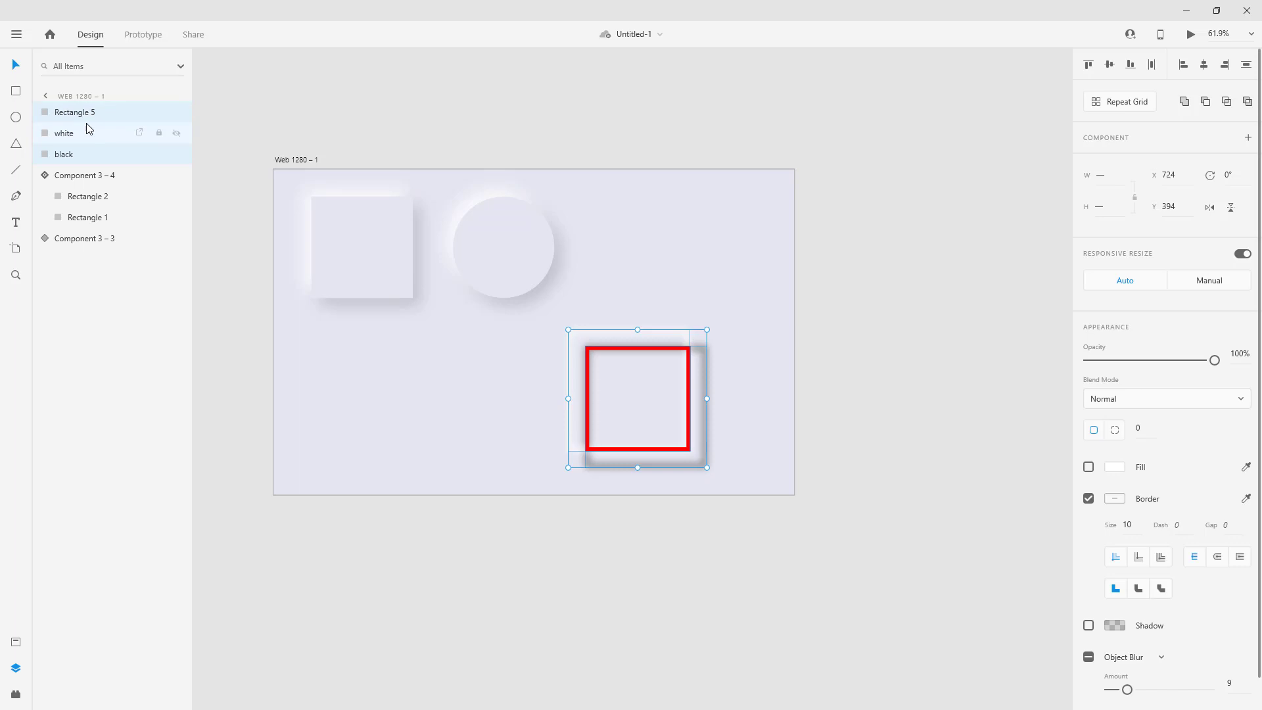
right_click(87, 124)
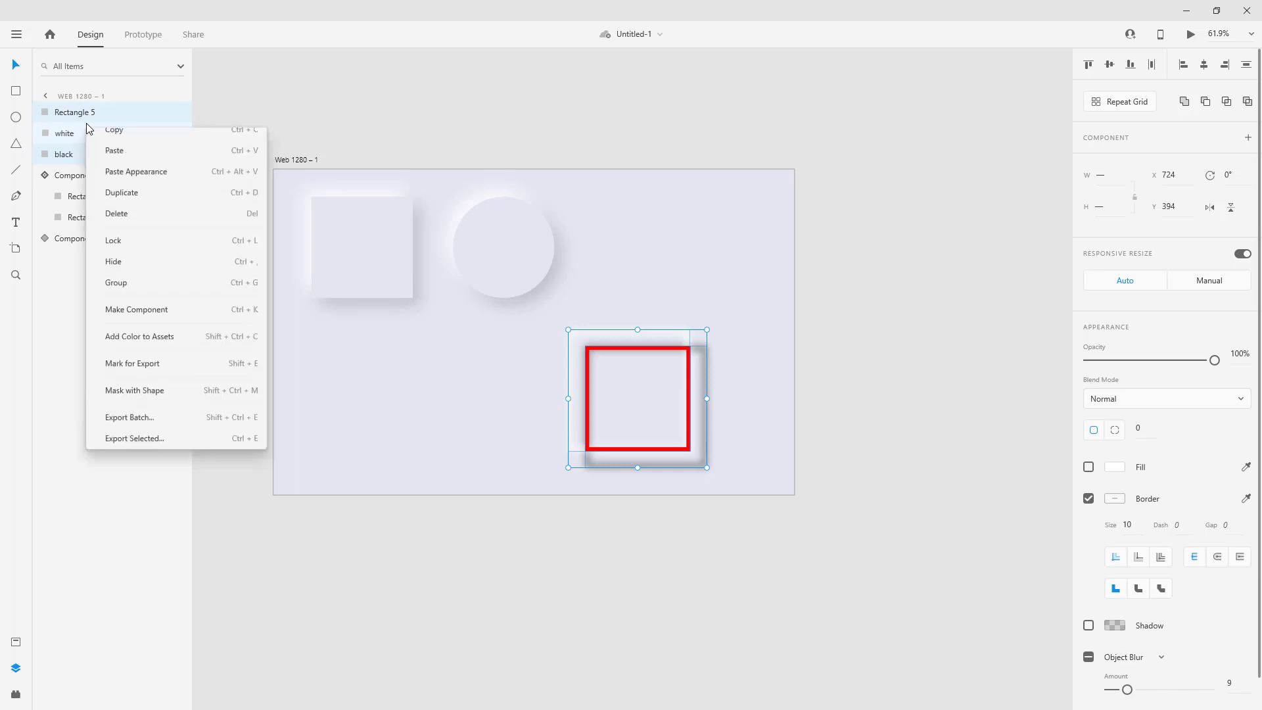
click(178, 399)
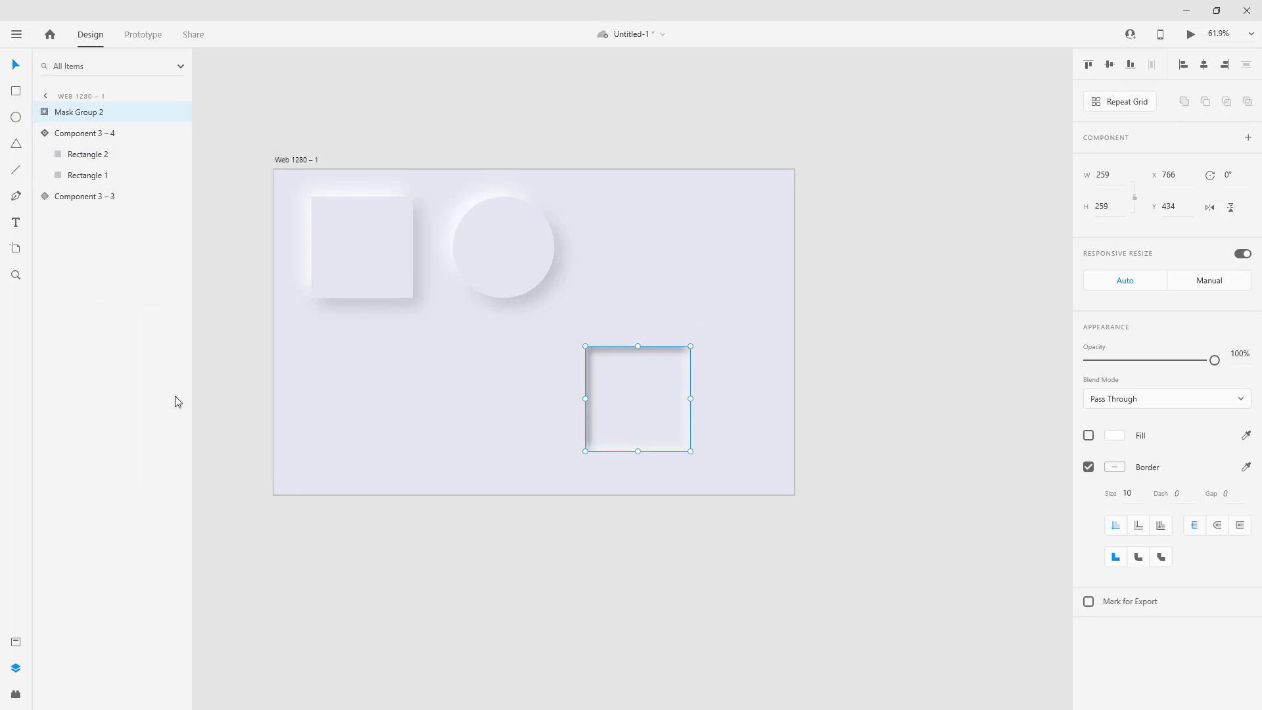
Step: Move the masked inset square below the raised square, to about X 93, Y 461, and make it a component
click(636, 347)
drag(660, 345, 386, 357)
right_click(387, 357)
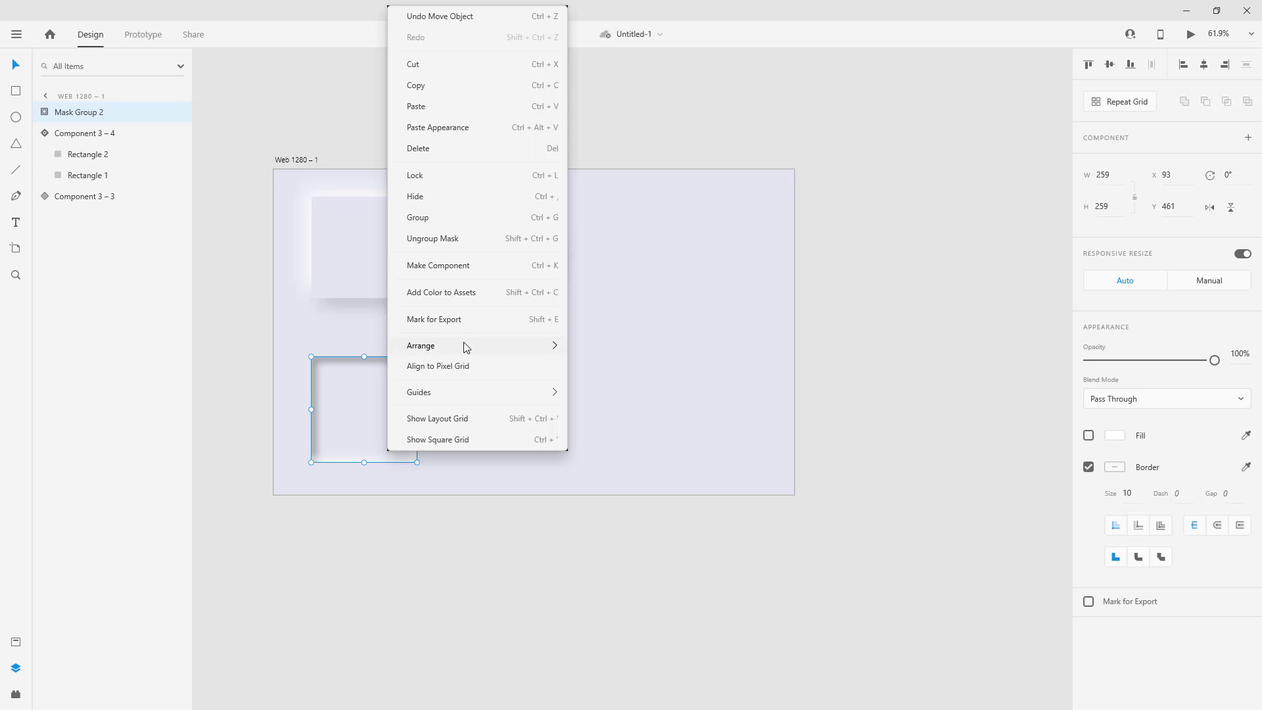
click(479, 270)
Step: Copy the inset component to about X 566, Y 461 and turn it into two wide, short bars stacked one below the other
drag(388, 356, 582, 358)
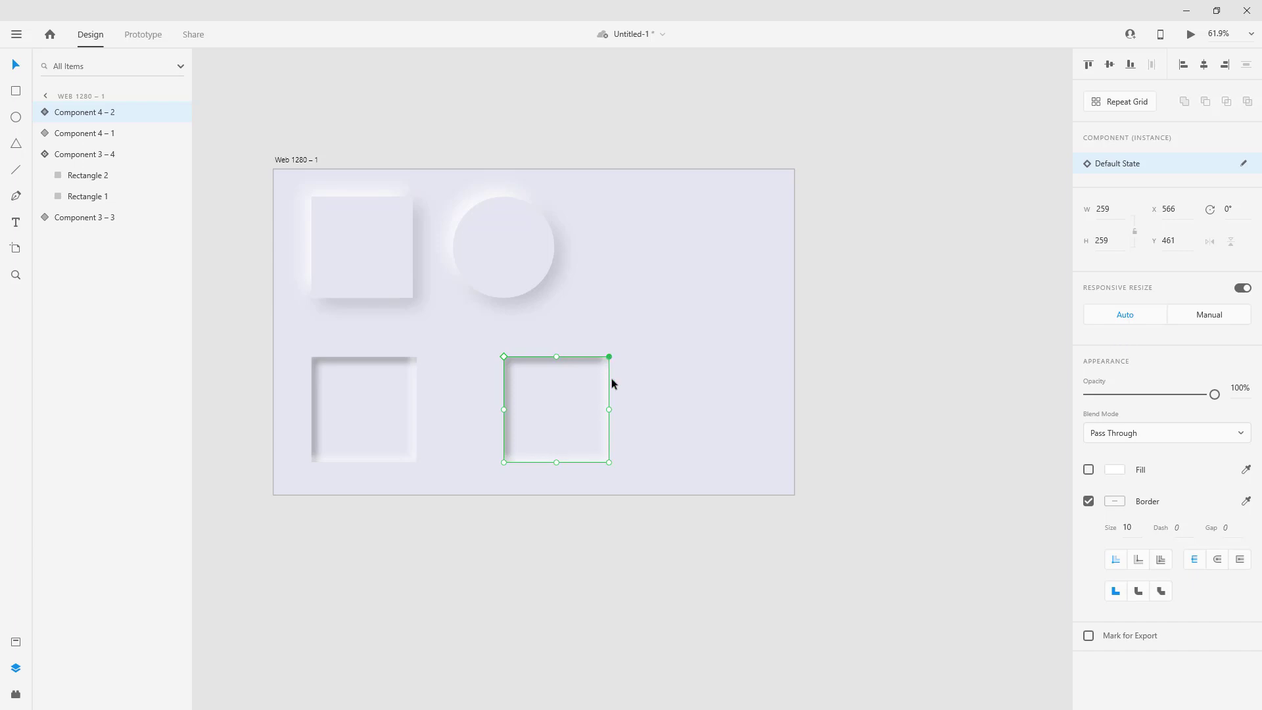
drag(607, 408, 721, 409)
drag(614, 464, 636, 416)
click(624, 403)
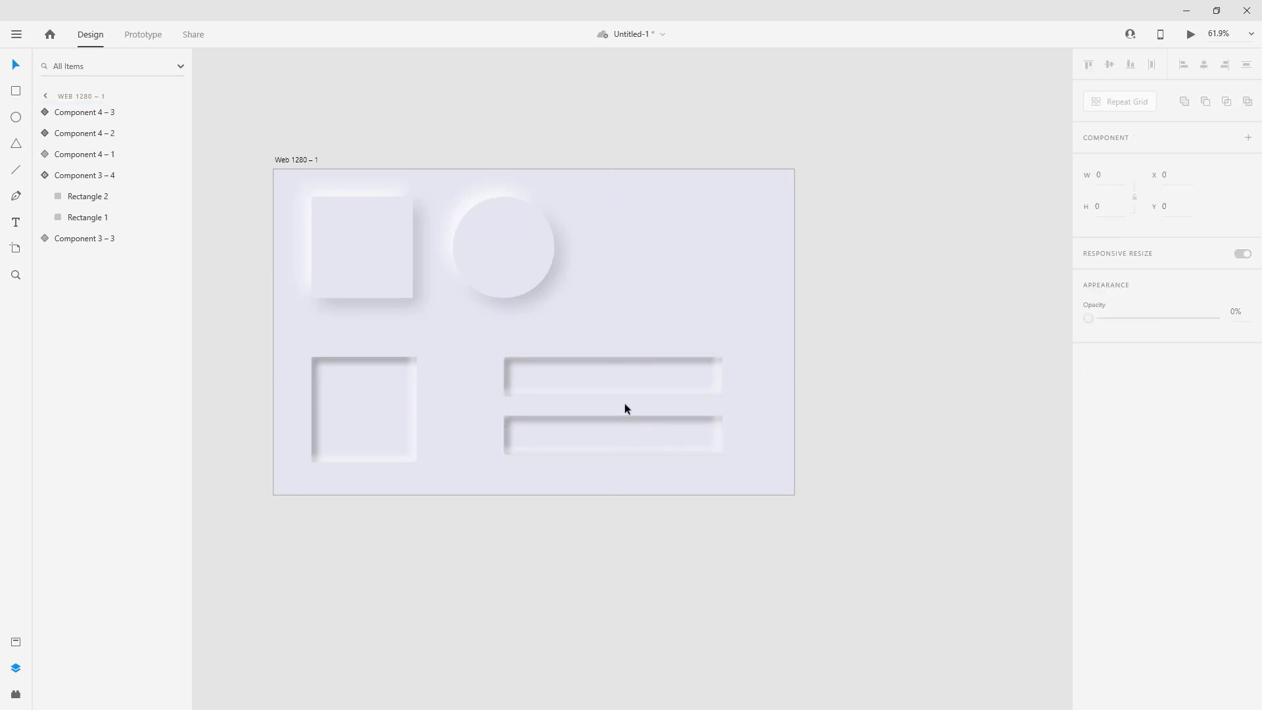